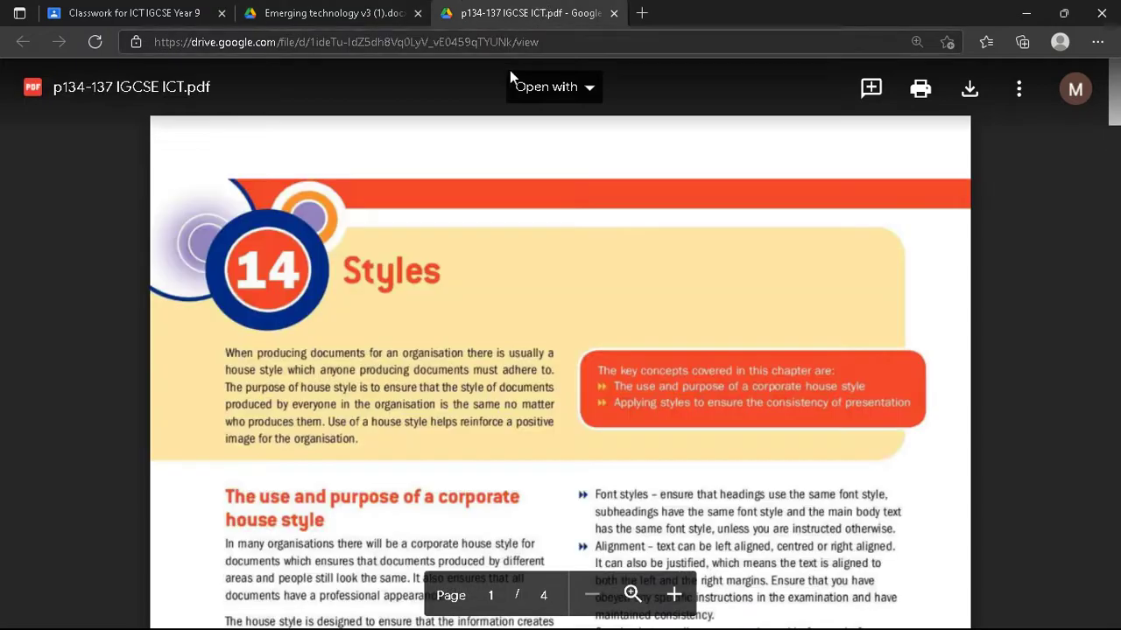
{"action": "scroll", "coordinate": [666, 271], "scroll_direction": "down", "scroll_amount": 15}
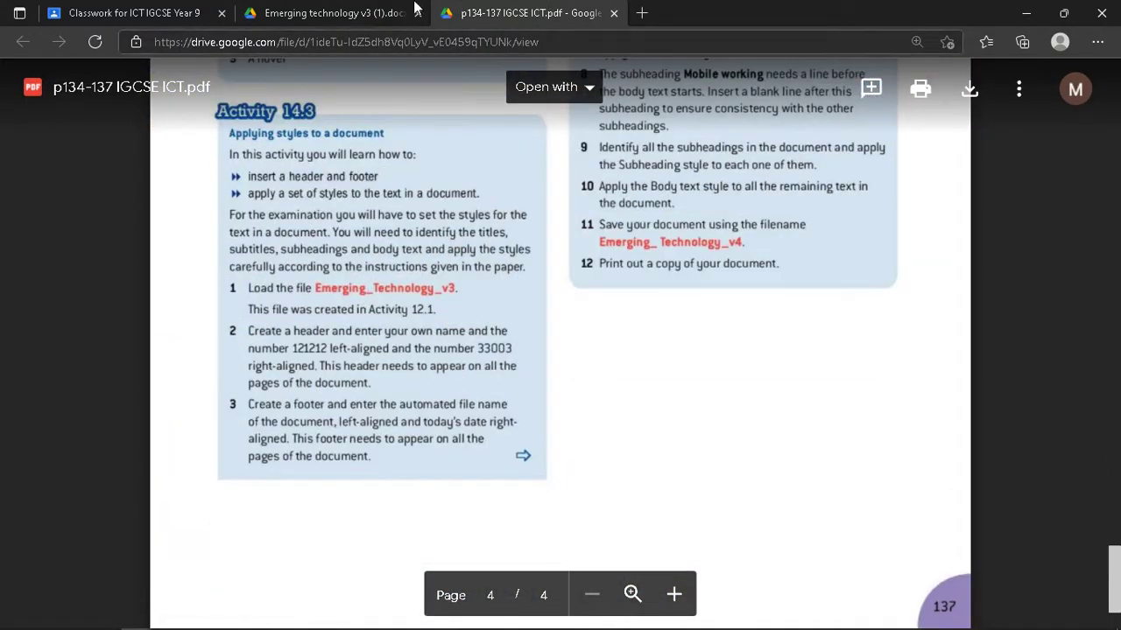
- Download the Emerging technology v3 document from Google Drive and open it in Word
{"action": "left_click", "coordinate": [372, 15]}
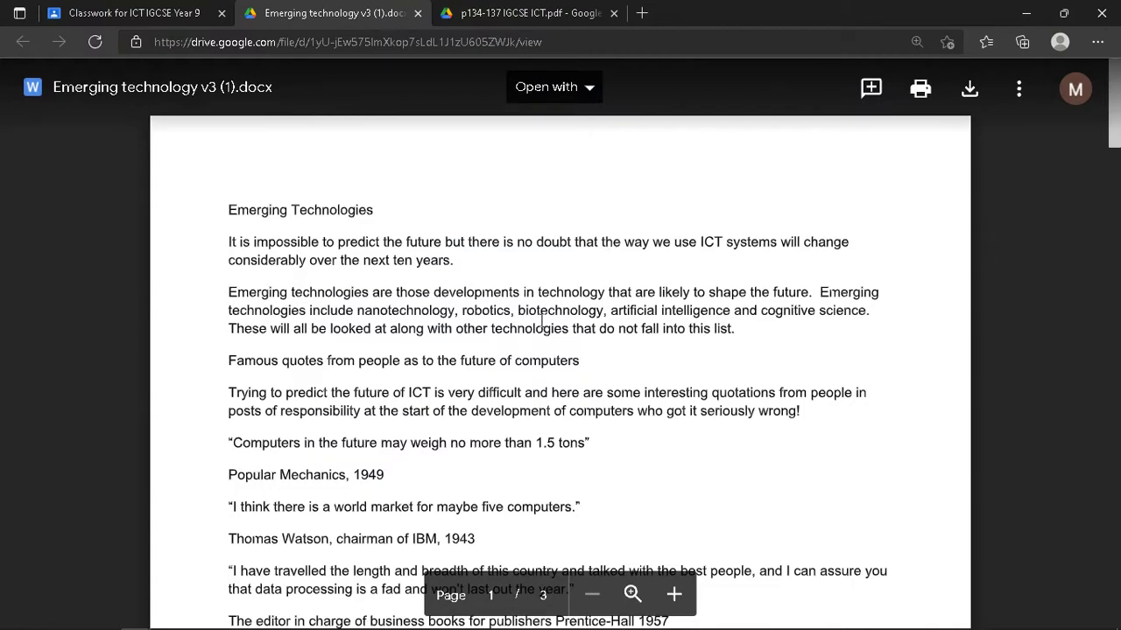
{"action": "left_click", "coordinate": [970, 89]}
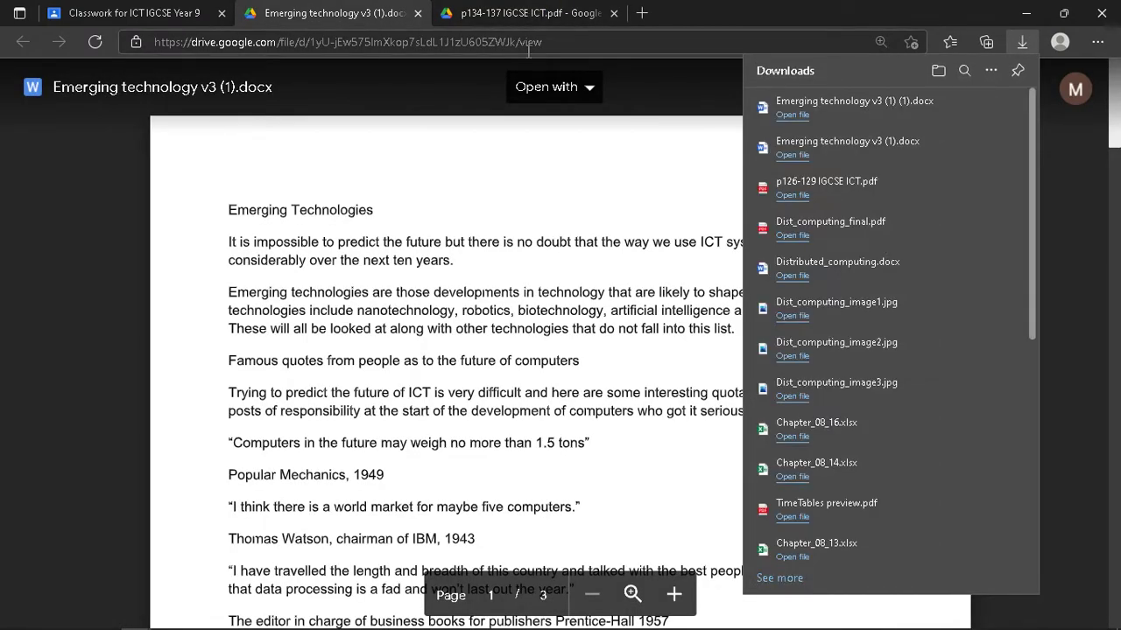
{"action": "left_click", "coordinate": [792, 115]}
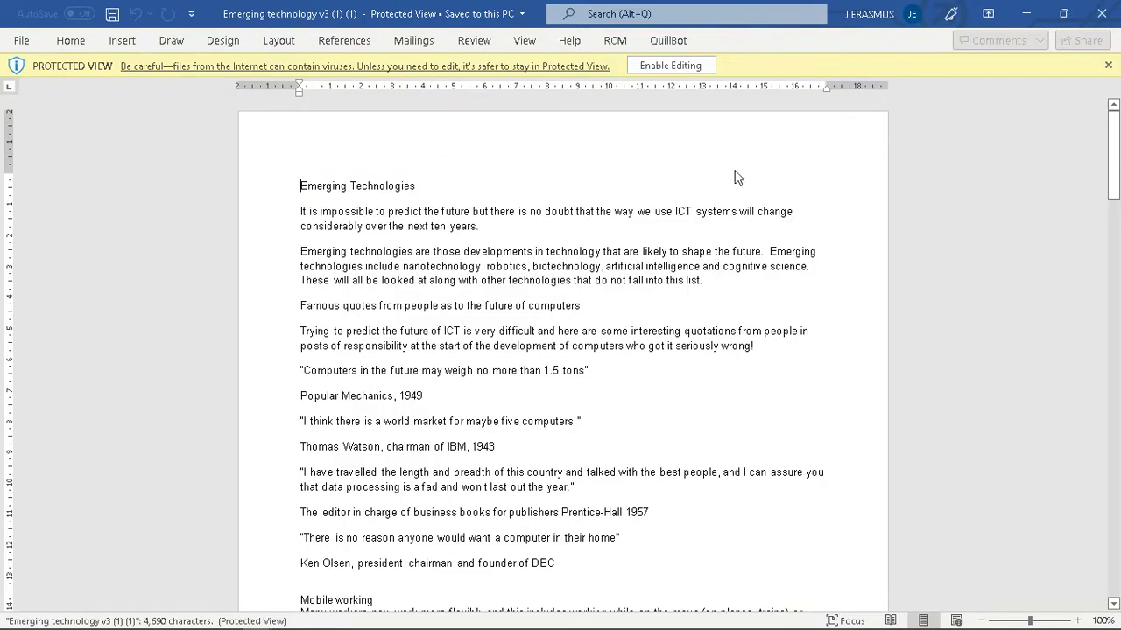
- Enable editing on the document, then browse for the v3 file and cancel the Open dialog
{"action": "left_click", "coordinate": [670, 66]}
{"action": "left_click", "coordinate": [26, 43]}
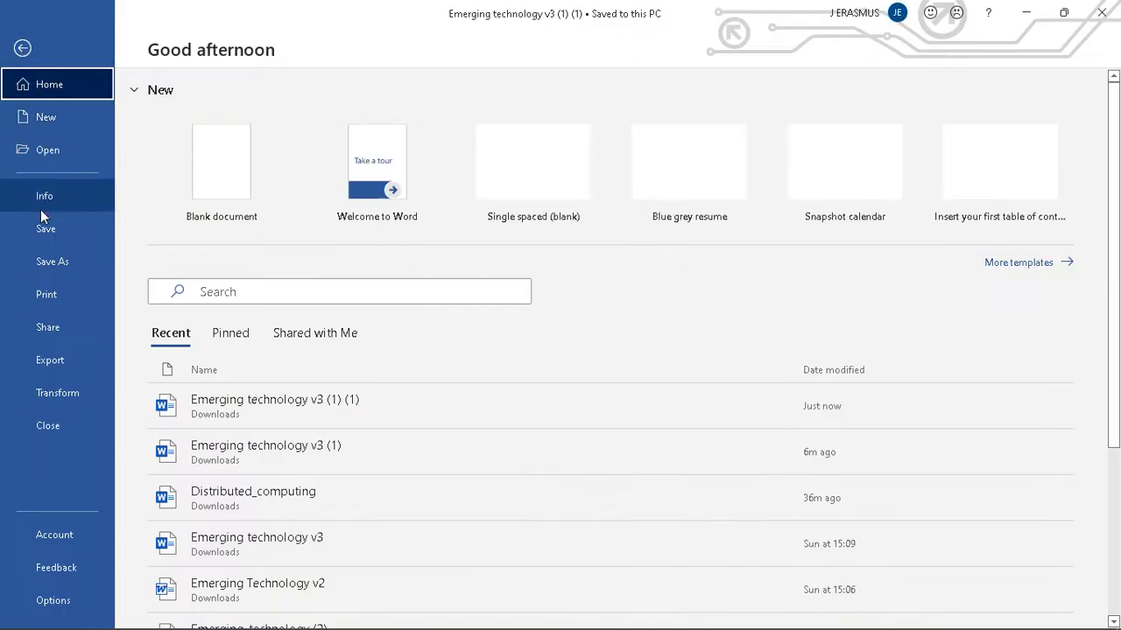
{"action": "left_click", "coordinate": [51, 151]}
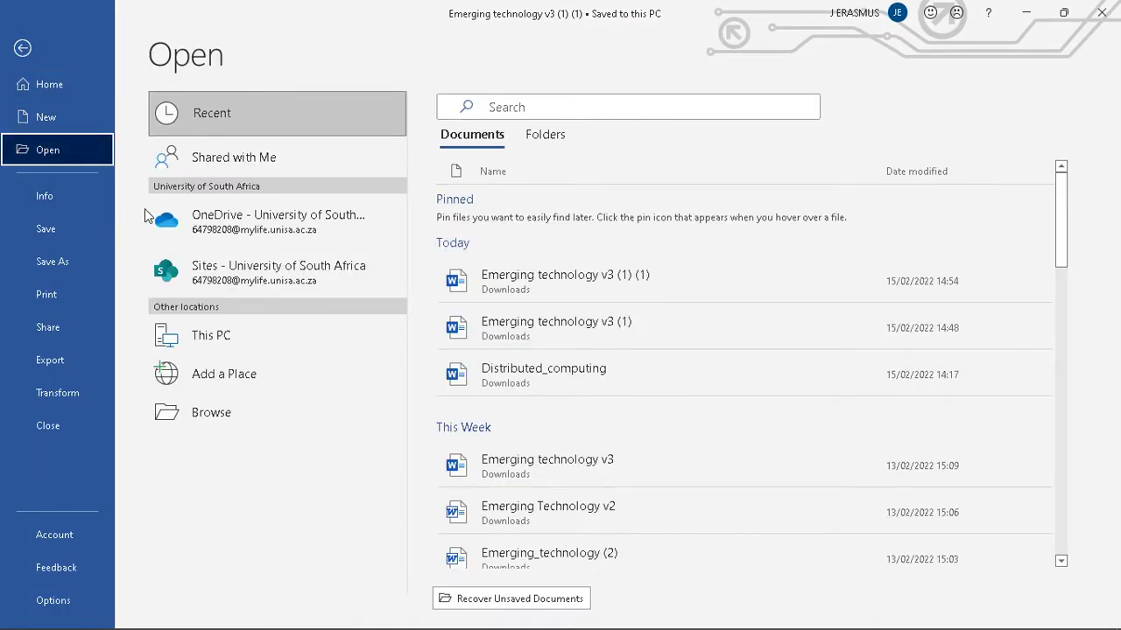
{"action": "left_click", "coordinate": [242, 415]}
{"action": "left_click", "coordinate": [296, 146]}
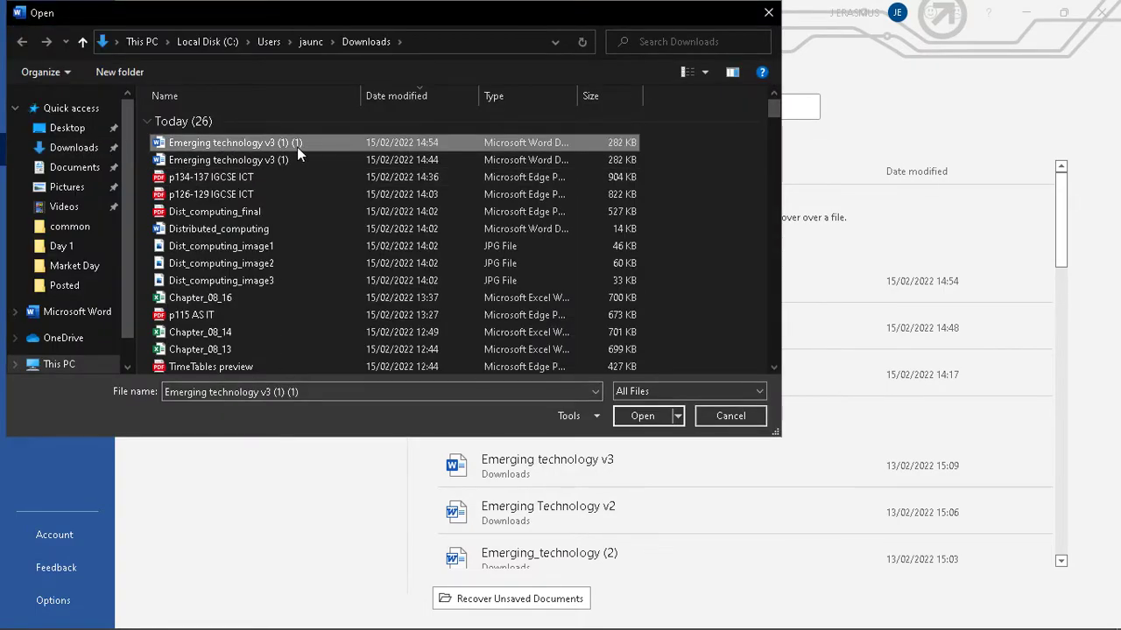
{"action": "left_click", "coordinate": [766, 14]}
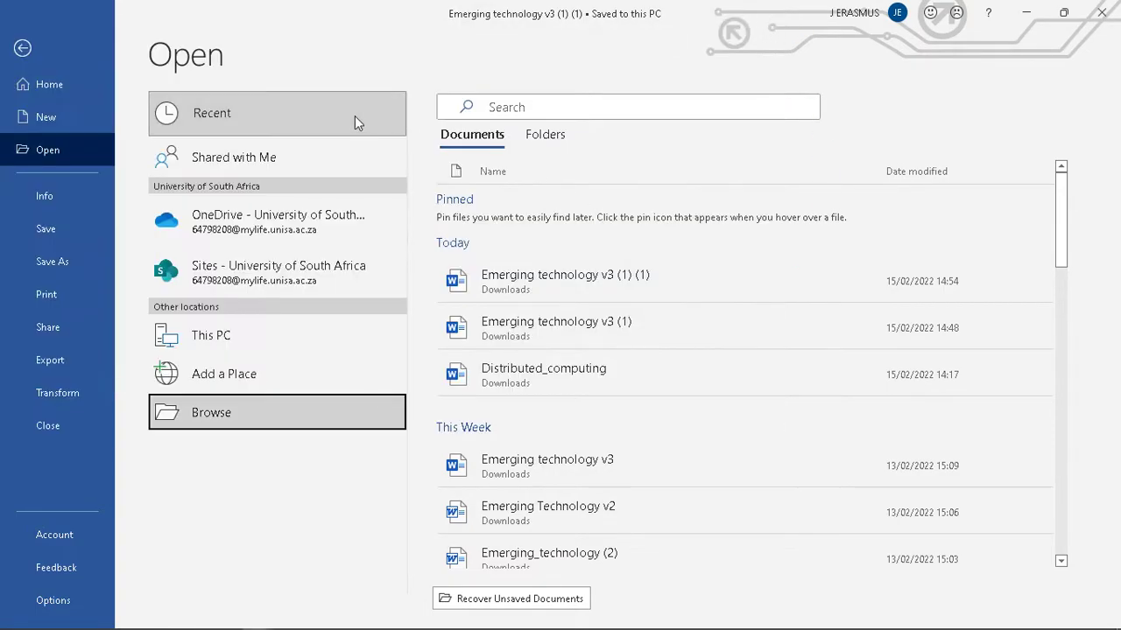
{"action": "key", "text": "Escape"}
- Scroll down the document and glance at the textbook PDF before returning to Word
{"action": "scroll", "coordinate": [585, 288], "scroll_direction": "down", "scroll_amount": 14}
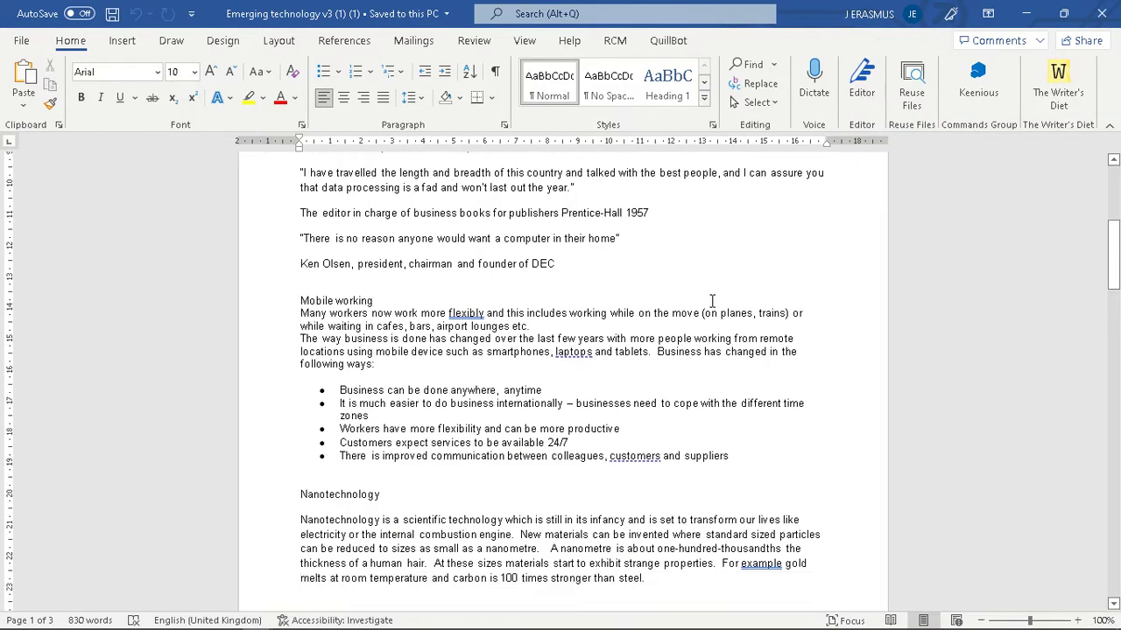
{"action": "left_click_drag", "start_coordinate": [1114, 358], "coordinate": [1114, 175]}
{"action": "key", "text": "alt+Tab"}
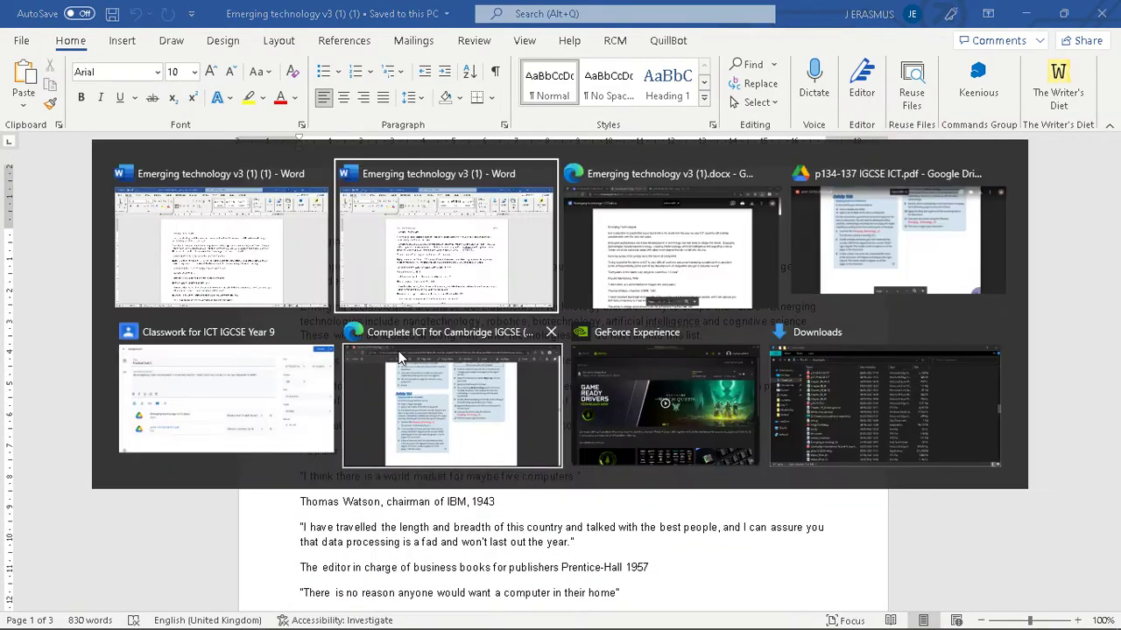
{"action": "key", "text": "alt+Tab"}
{"action": "key", "text": "alt+Tab"}
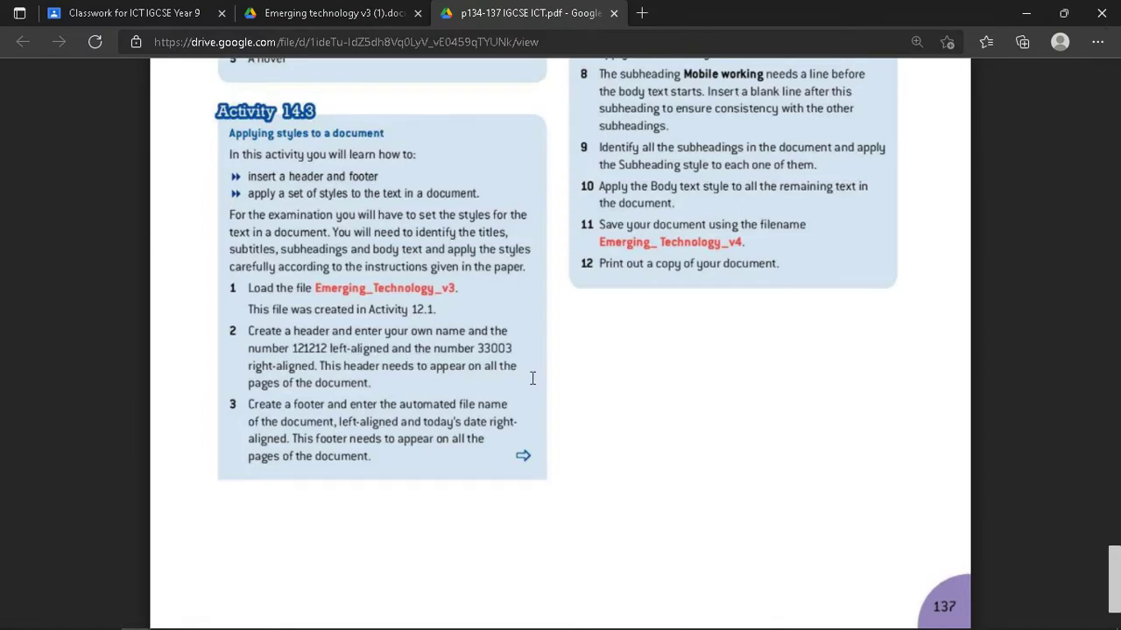
{"action": "key", "text": "alt+Tab"}
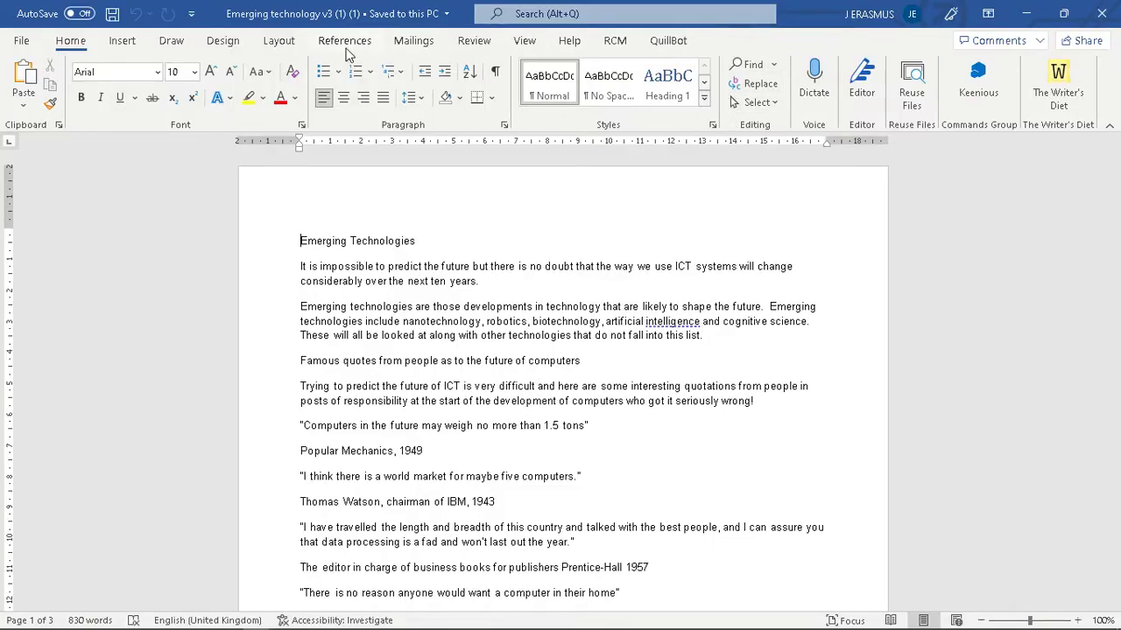
- Insert a Blank (Three Columns) header from the Insert tab's Header gallery
{"action": "left_click", "coordinate": [122, 40]}
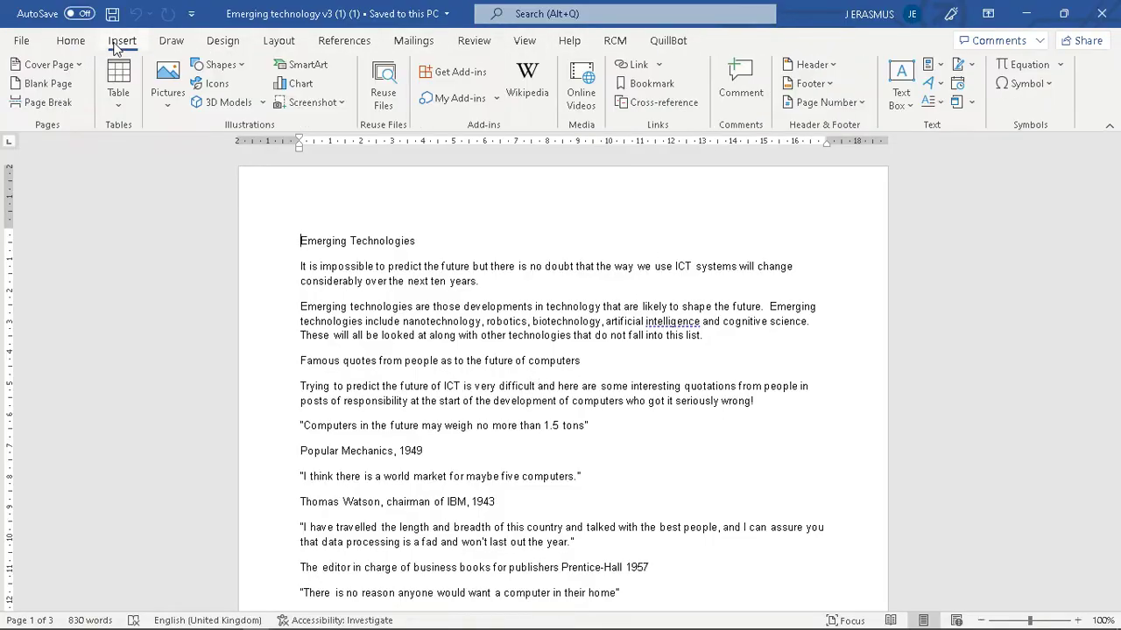
{"action": "left_click", "coordinate": [809, 65]}
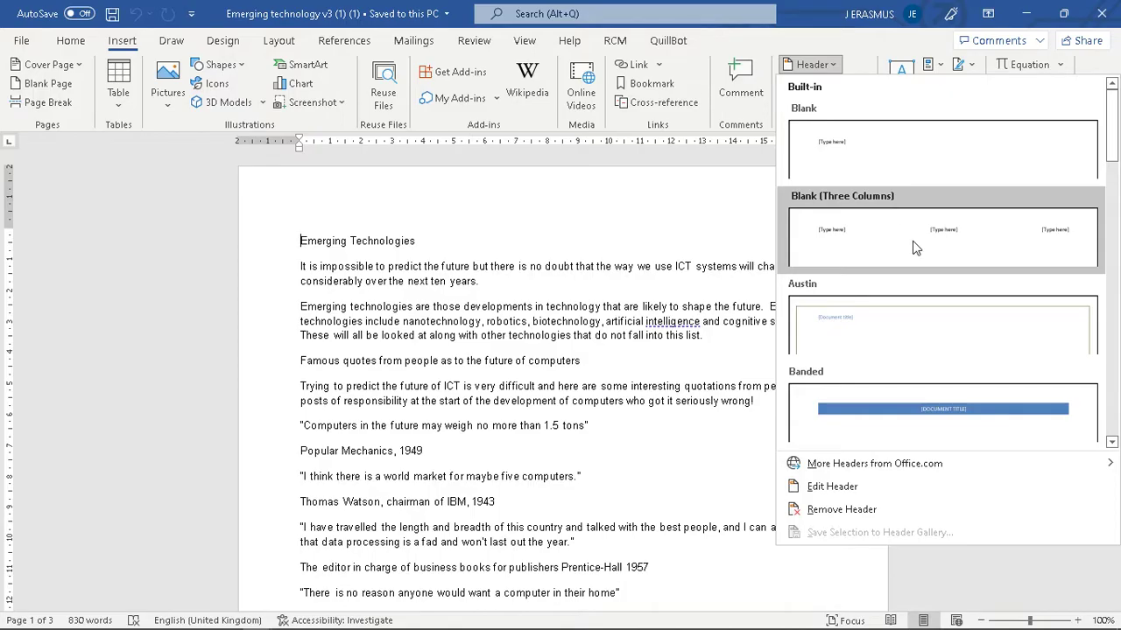
{"action": "key", "text": "alt+Tab"}
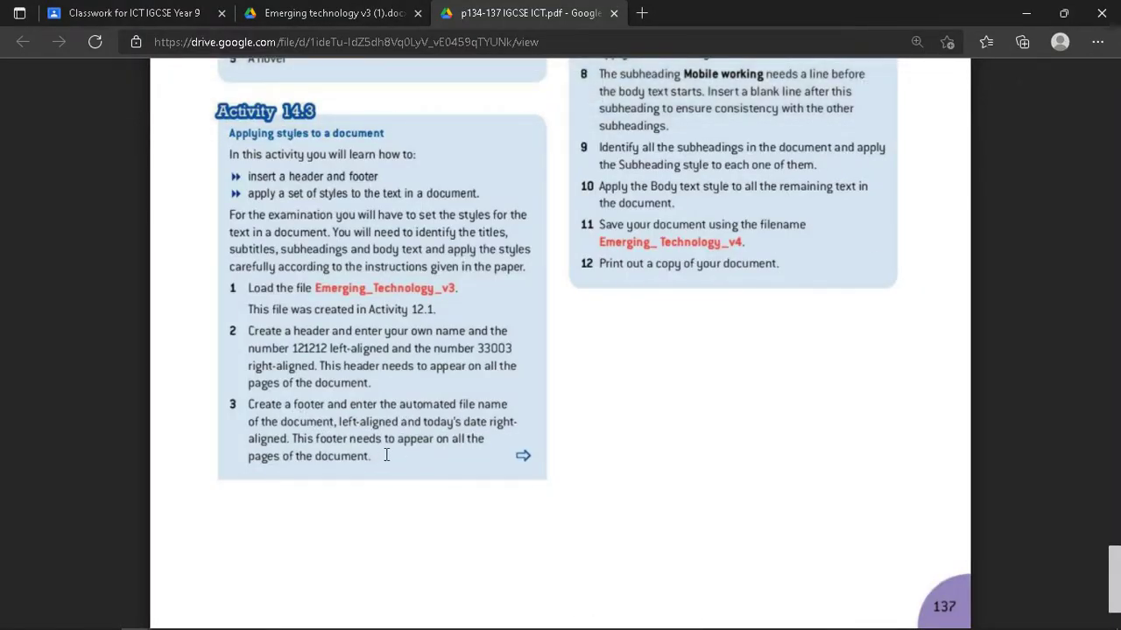
{"action": "key", "text": "alt+Tab"}
{"action": "left_click", "coordinate": [809, 68]}
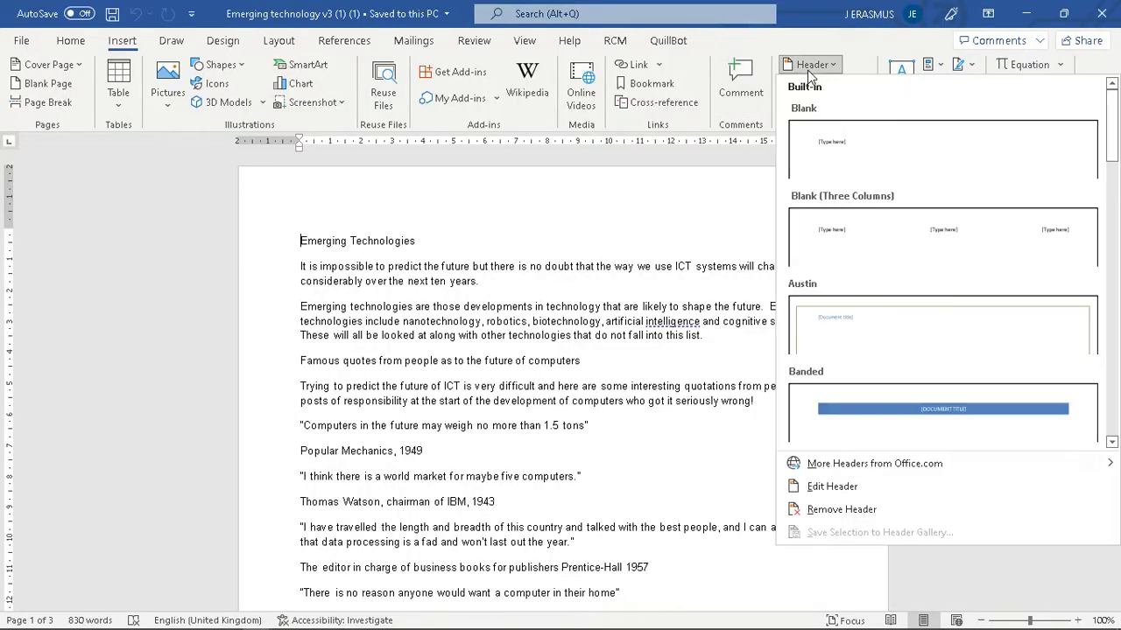
{"action": "left_click", "coordinate": [970, 242]}
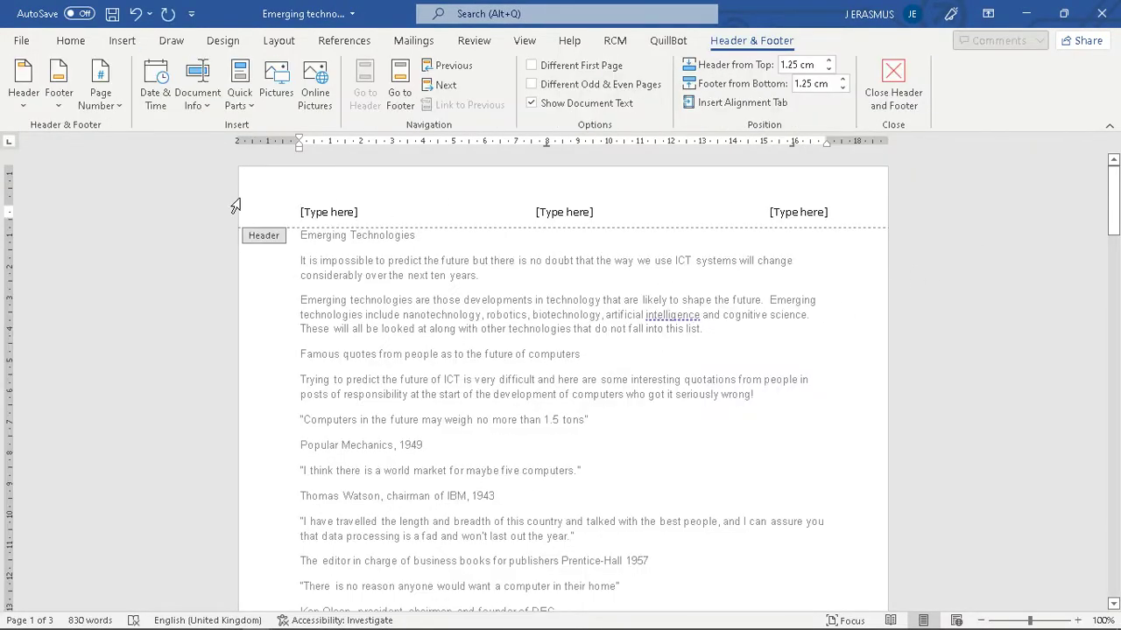
- Enter the student's name and ID on the left, delete the centre slot, and add 33003 on the right
{"action": "left_click", "coordinate": [328, 211]}
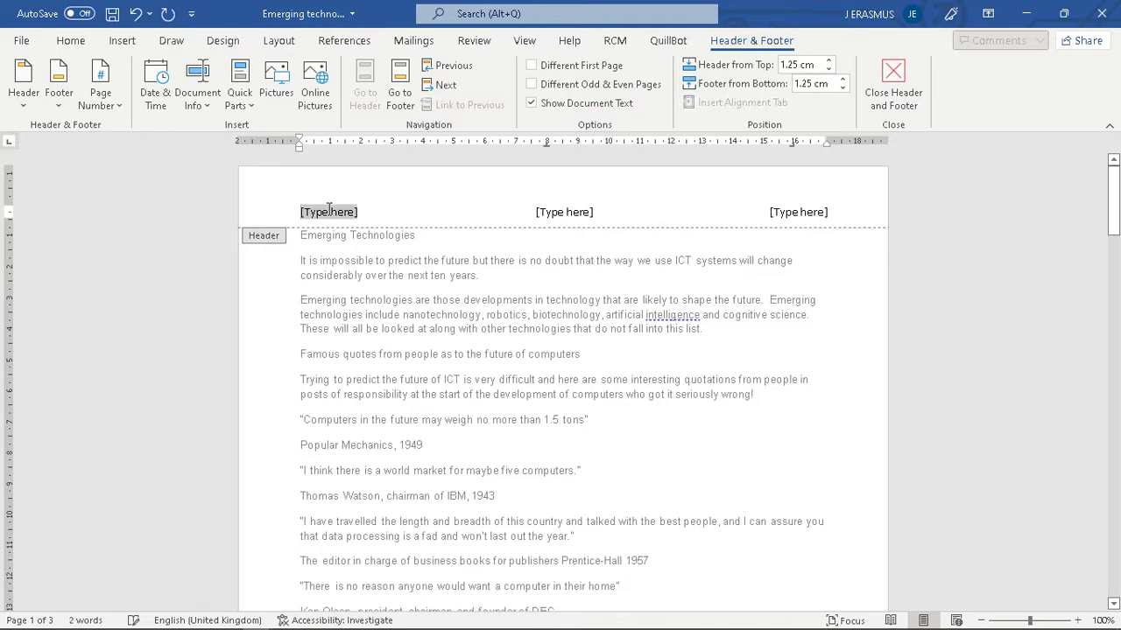
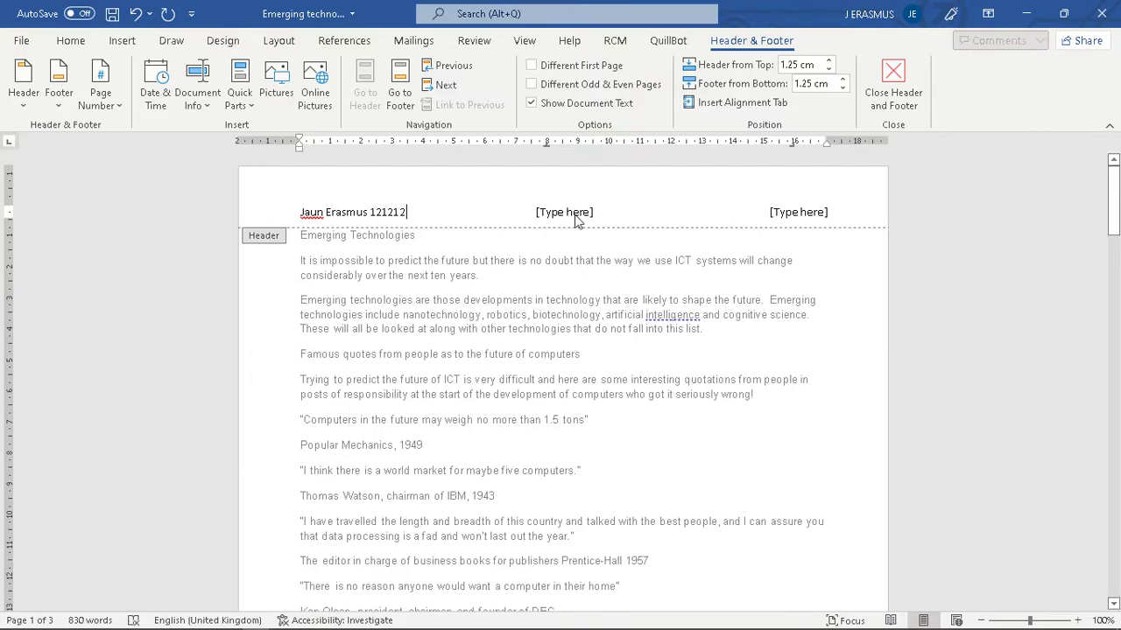
{"action": "left_click", "coordinate": [575, 216]}
{"action": "key", "text": "Delete"}
{"action": "left_click", "coordinate": [809, 215]}
{"action": "key", "text": "alt+Tab"}
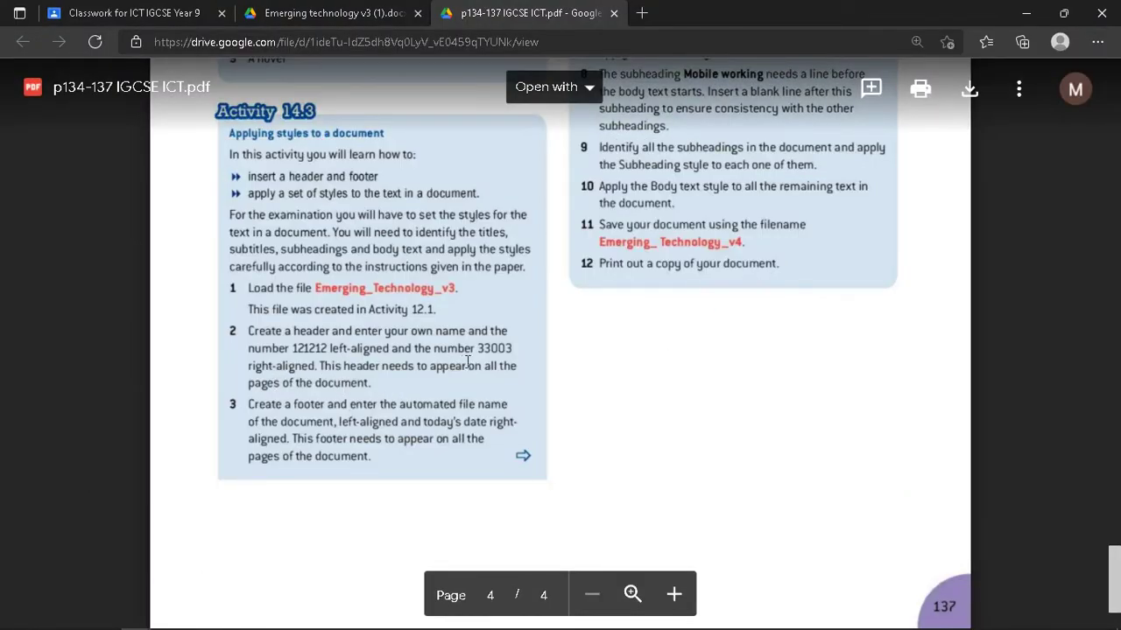
{"action": "key", "text": "alt+Tab"}
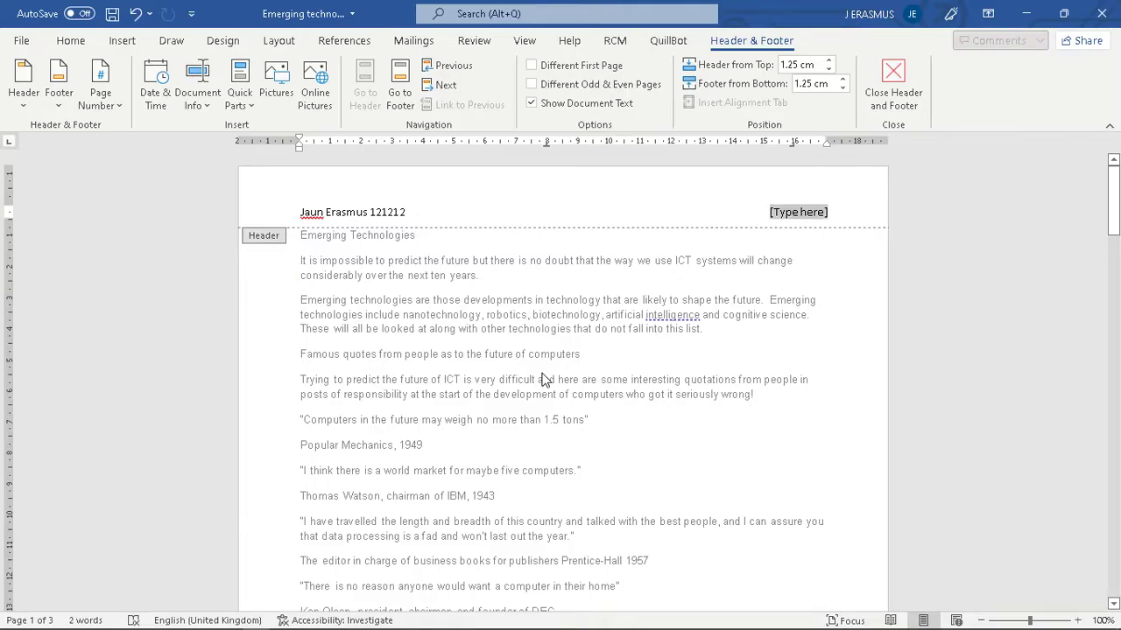
{"action": "type", "text": "33003"}
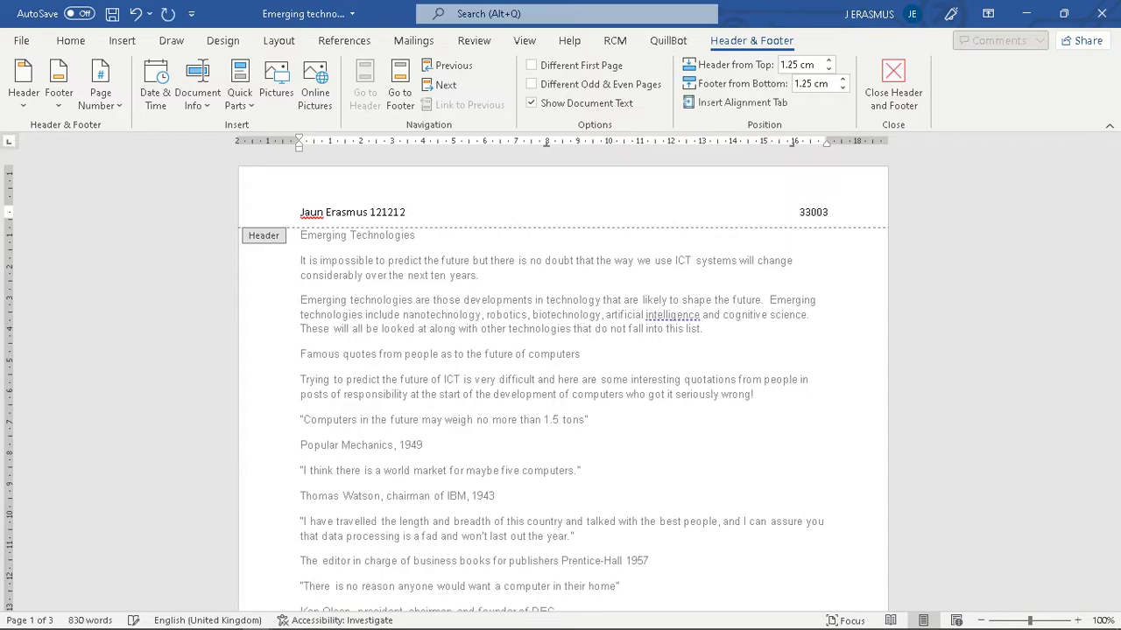
- Close the header, reopen it to check, then close it again and return to the body
{"action": "left_click", "coordinate": [894, 84]}
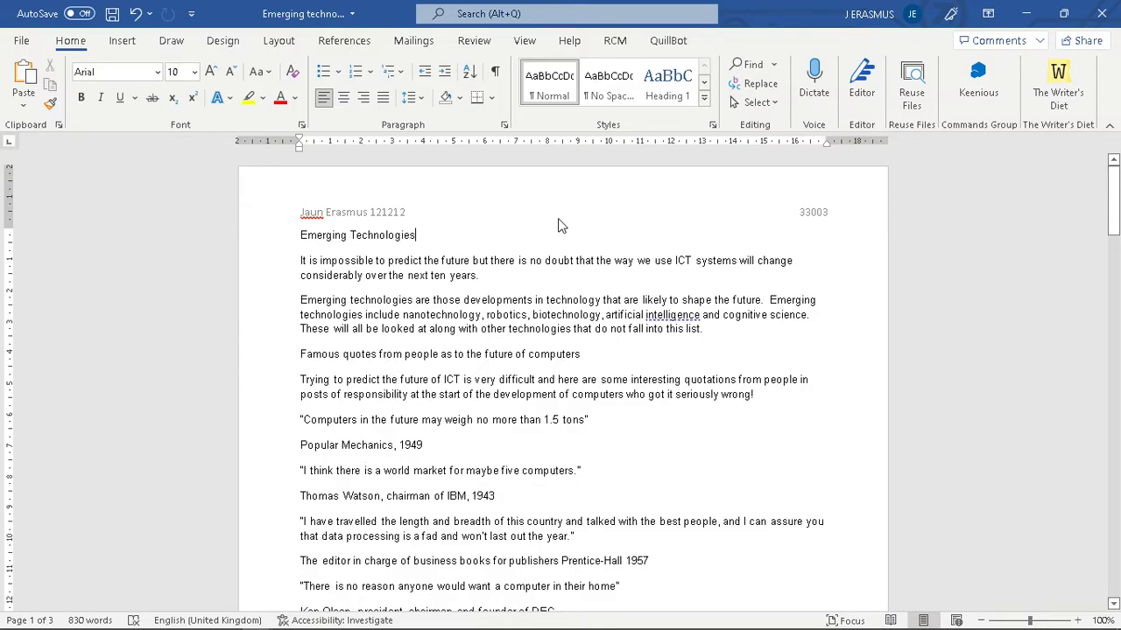
{"action": "double_click", "coordinate": [660, 209]}
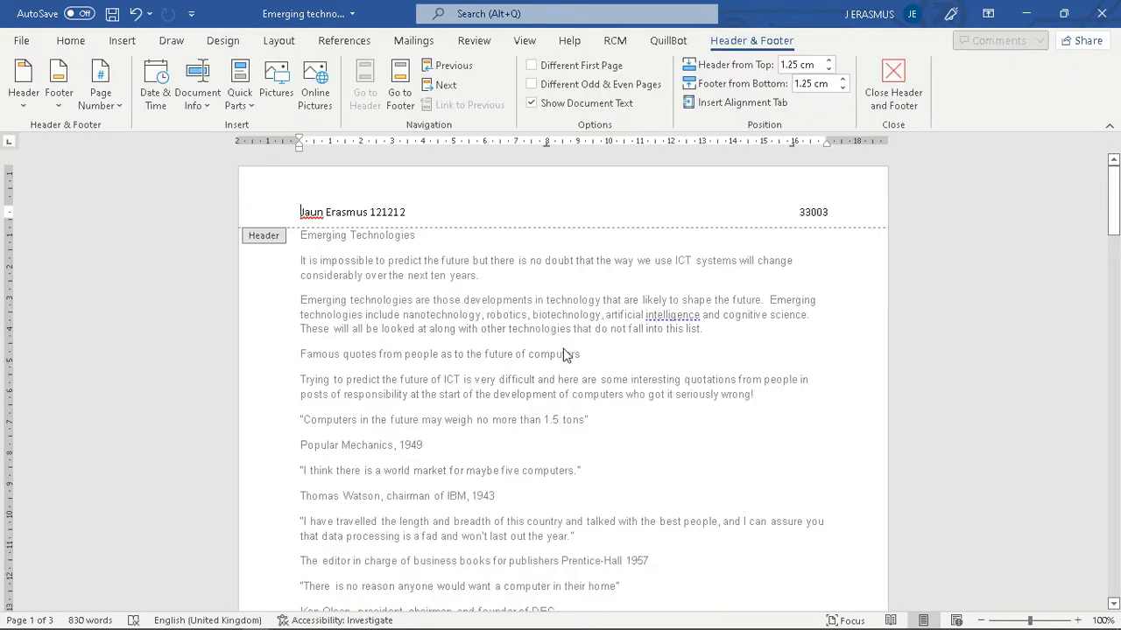
{"action": "double_click", "coordinate": [562, 354]}
{"action": "double_click", "coordinate": [571, 213]}
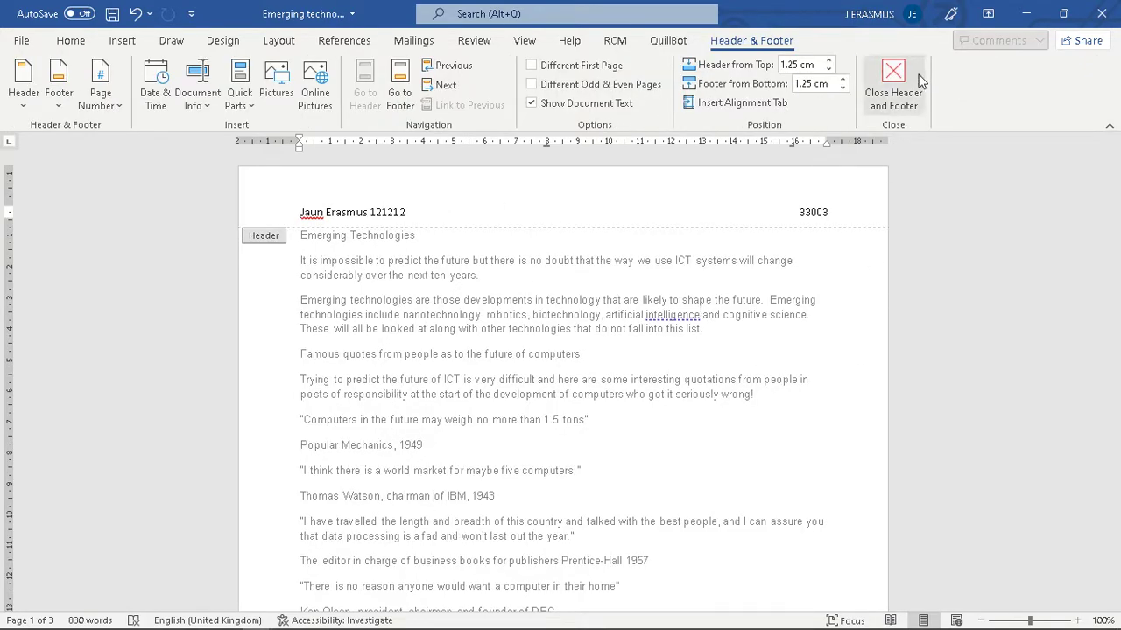
{"action": "left_click", "coordinate": [894, 82]}
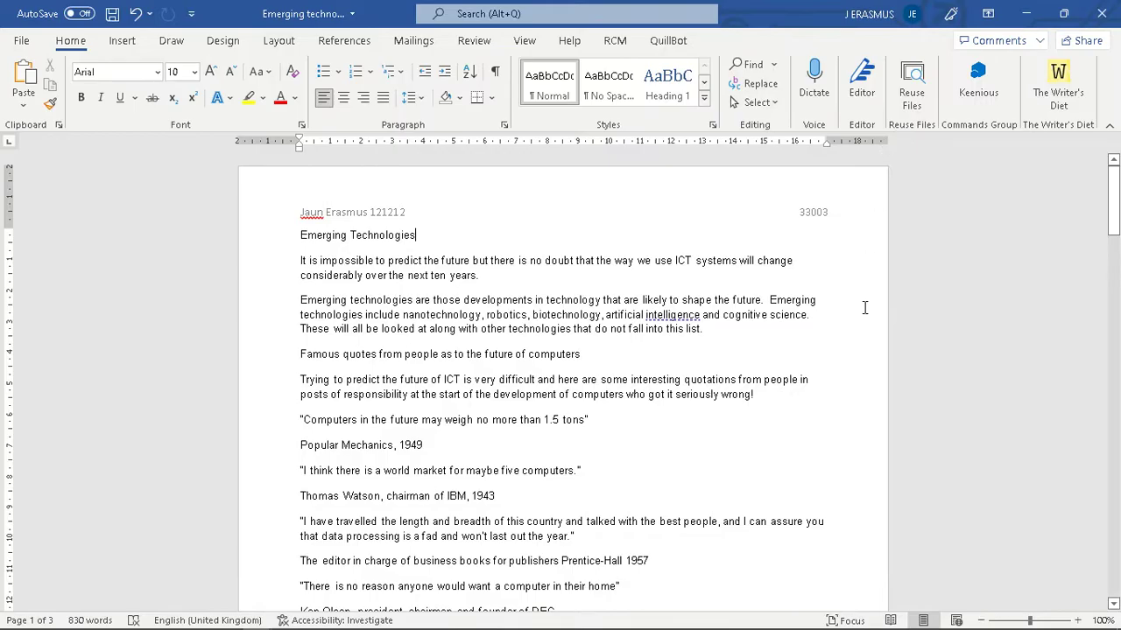
- Insert a Blank (Three Columns) footer and select its left placeholder
{"action": "key", "text": "alt+Tab"}
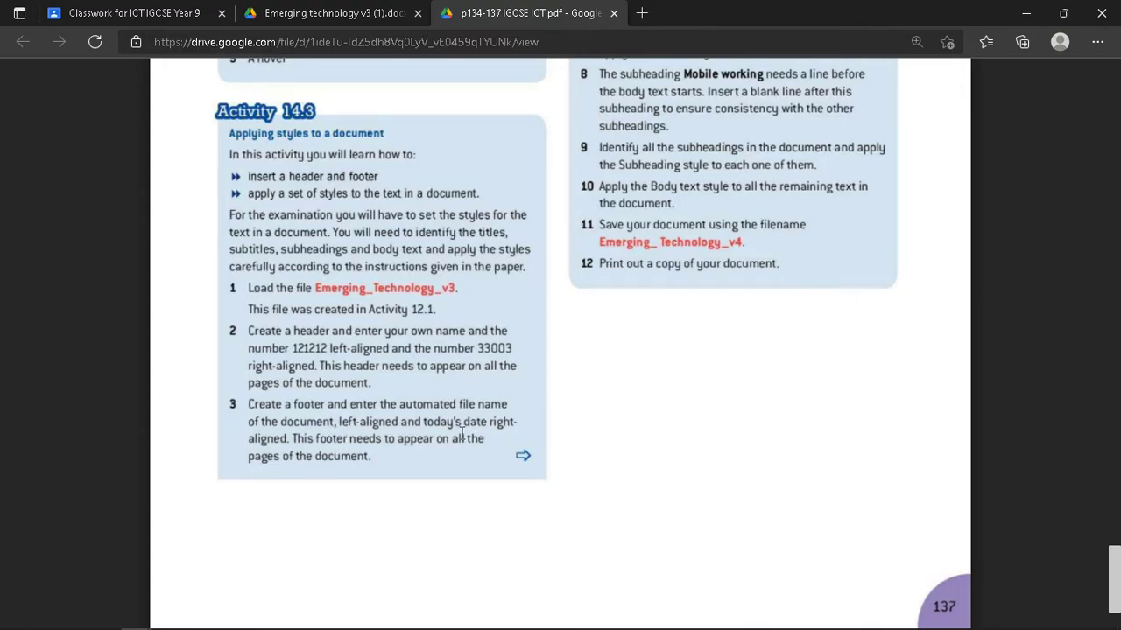
{"action": "key", "text": "alt+Tab"}
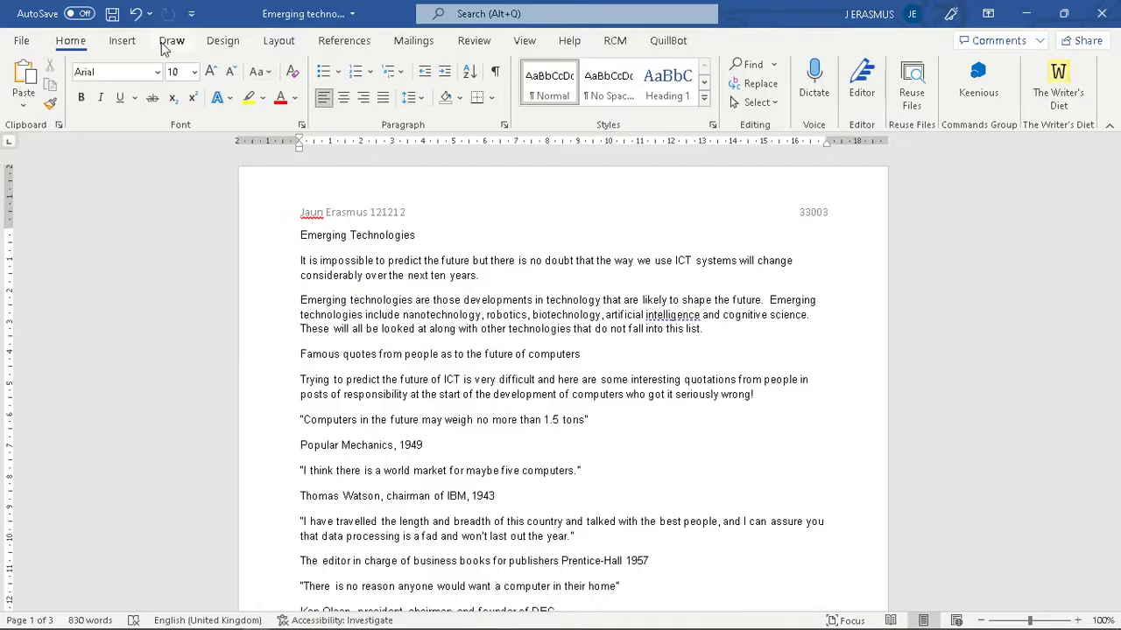
{"action": "left_click", "coordinate": [121, 44]}
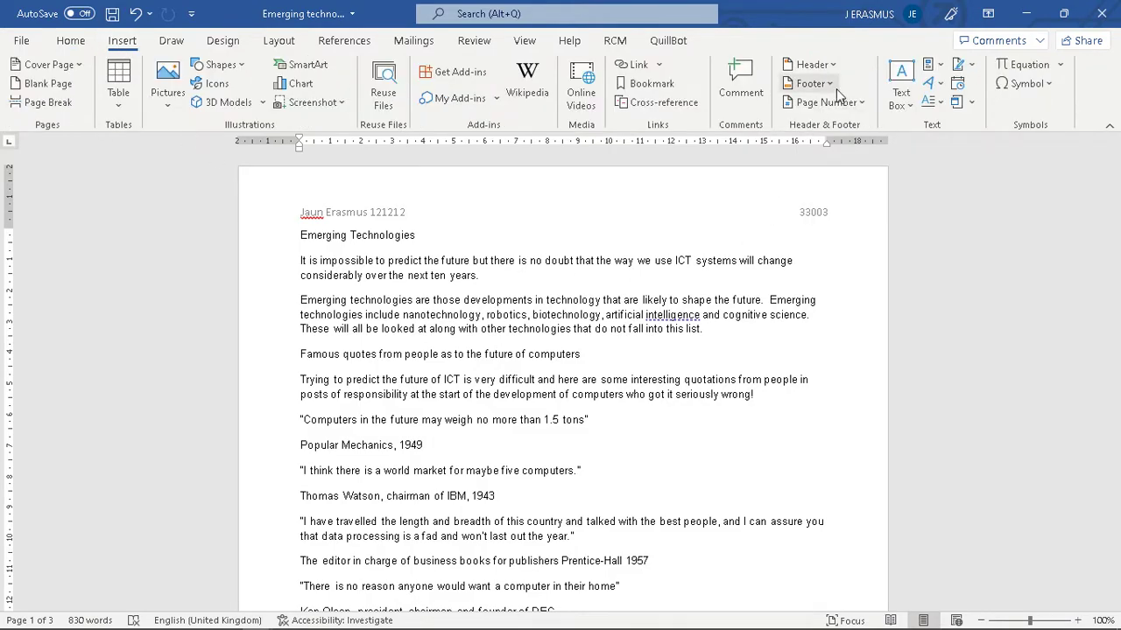
{"action": "left_click", "coordinate": [810, 84]}
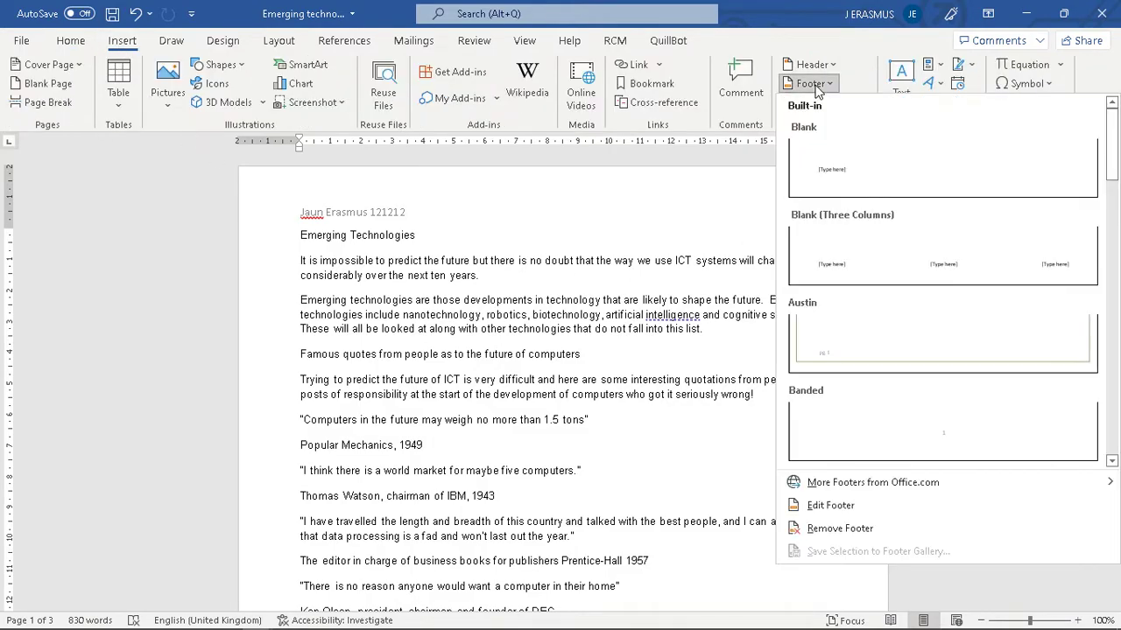
{"action": "left_click", "coordinate": [877, 250]}
{"action": "left_click", "coordinate": [330, 555]}
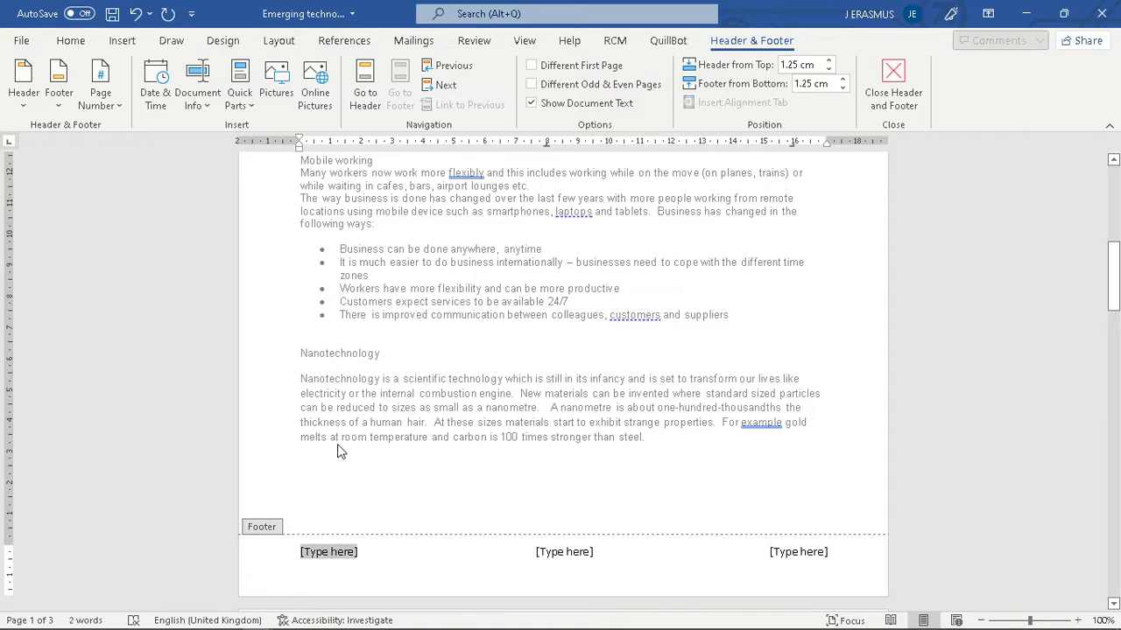
- Insert the FileName field into the footer's left slot via Quick Parts
{"action": "left_click", "coordinate": [244, 105]}
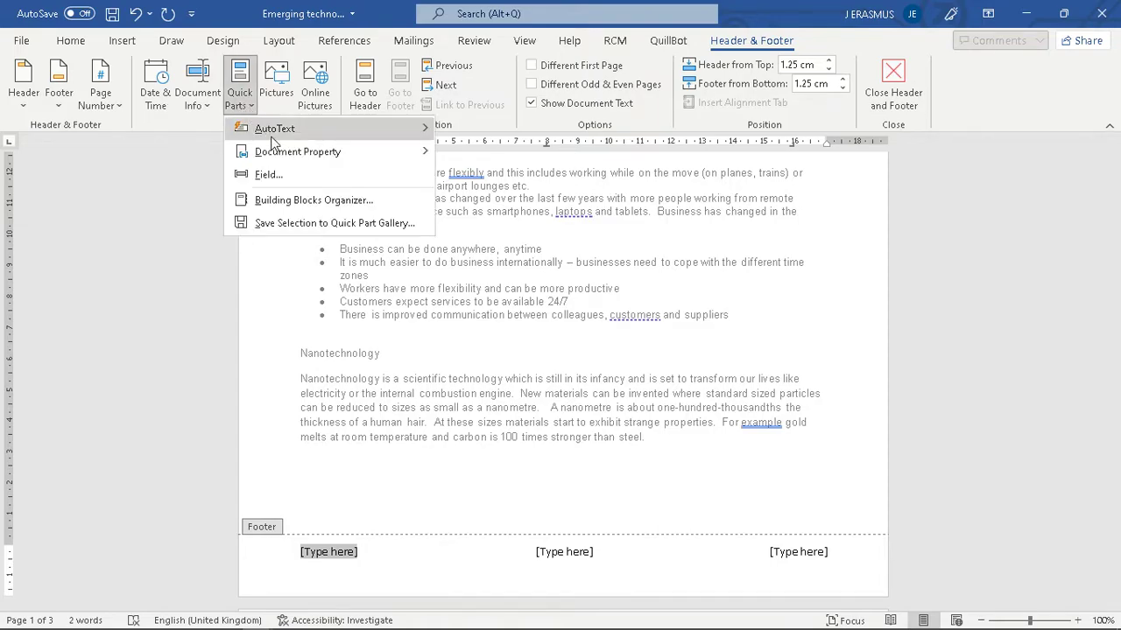
{"action": "left_click", "coordinate": [268, 176]}
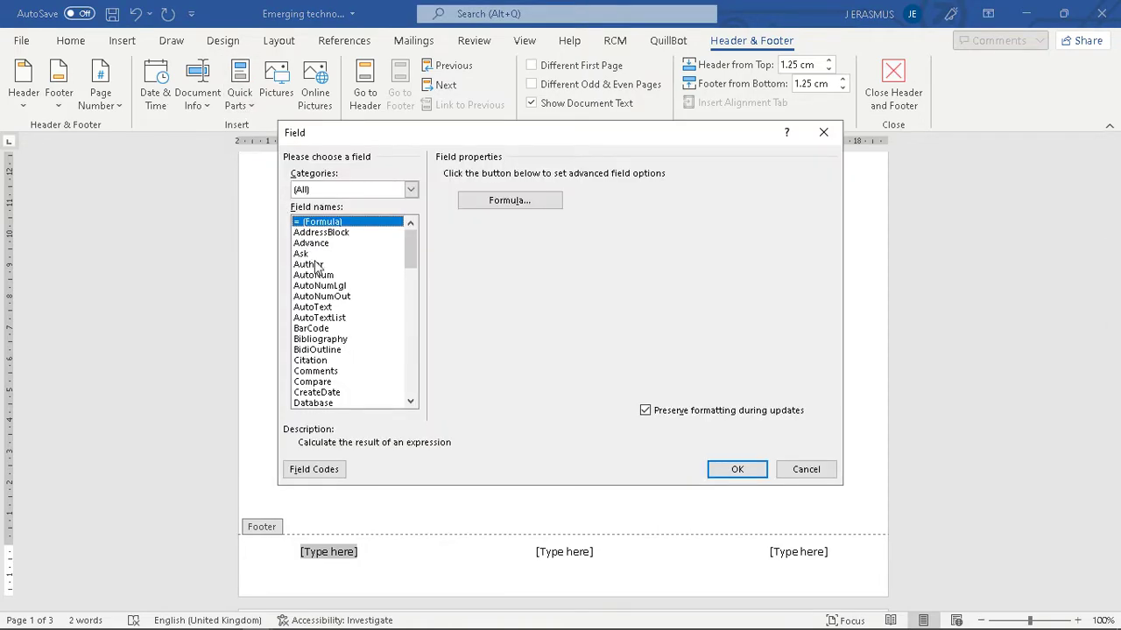
{"action": "scroll", "coordinate": [353, 326], "scroll_direction": "down", "scroll_amount": 3}
{"action": "scroll", "coordinate": [343, 350], "scroll_direction": "down", "scroll_amount": 1}
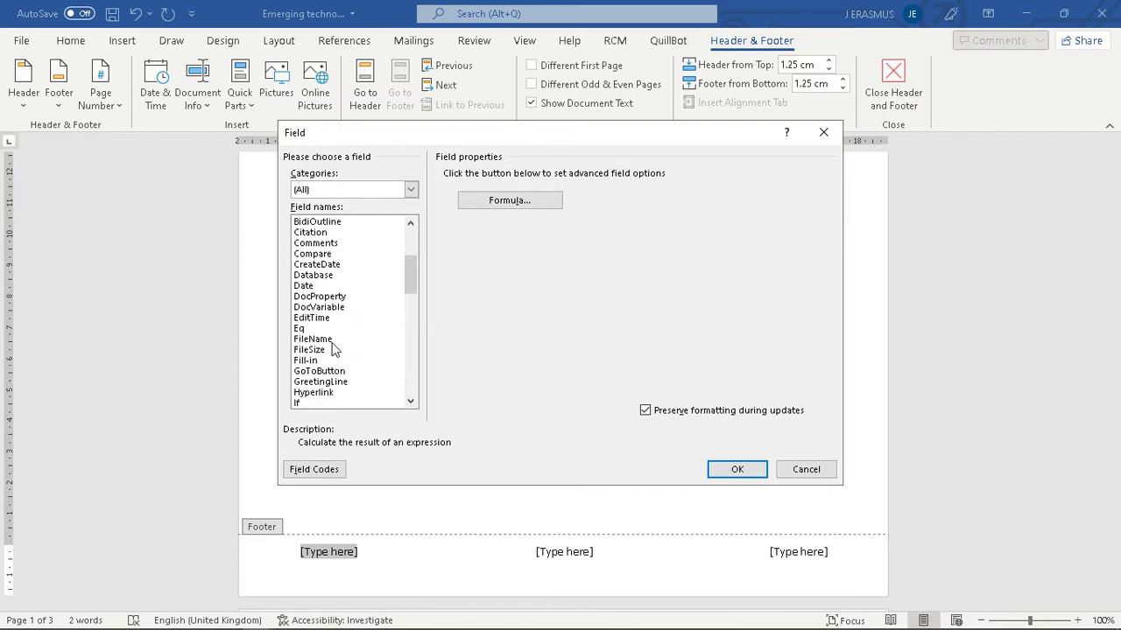
{"action": "left_click", "coordinate": [337, 342]}
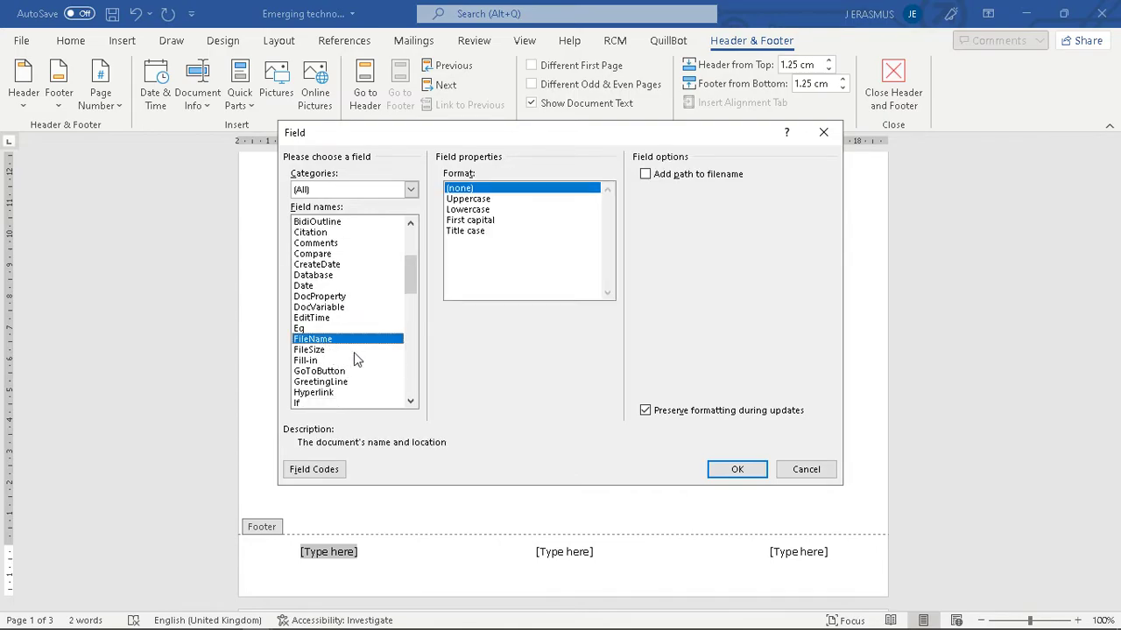
{"action": "left_click", "coordinate": [750, 473]}
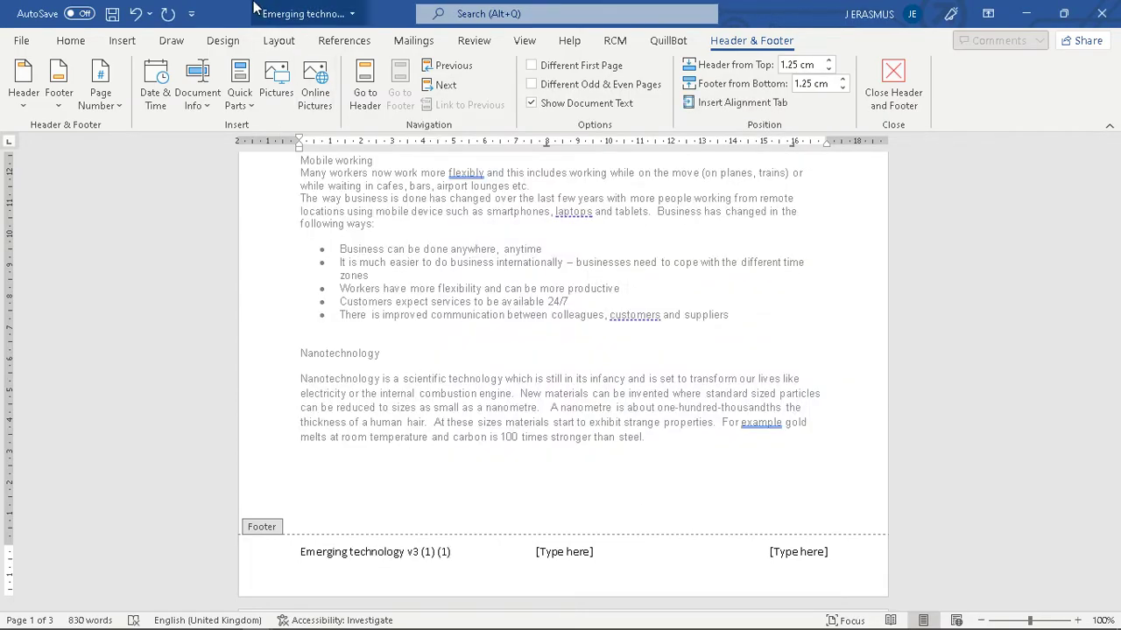
- Trim the extra ' (1)' from the file name and delete the centre footer placeholder
{"action": "key", "text": "shift+Home"}
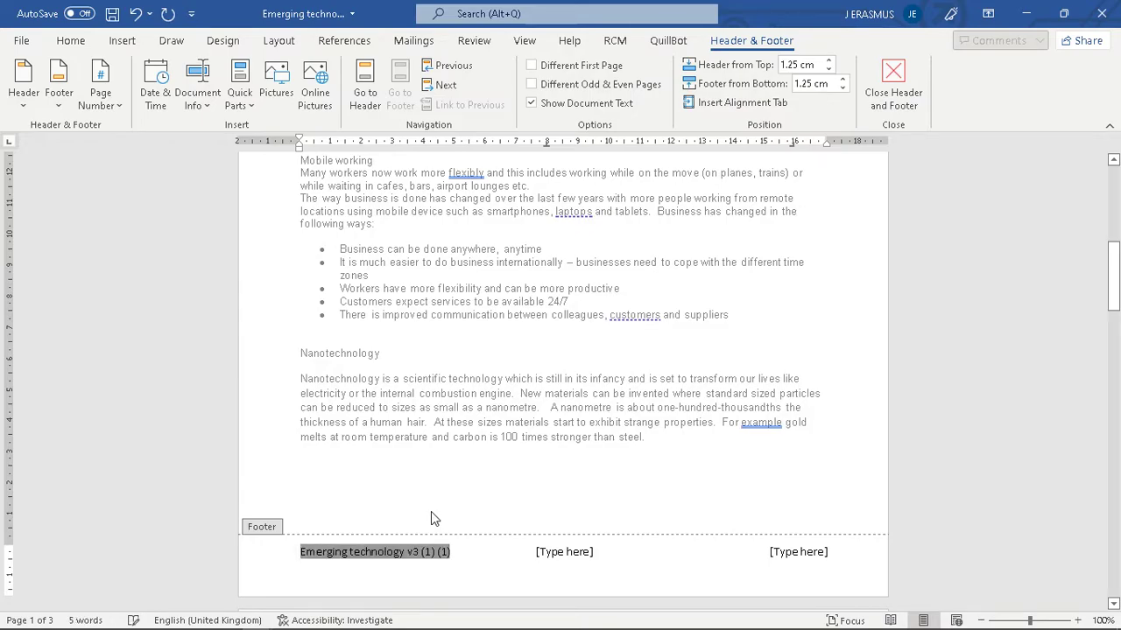
{"action": "left_click", "coordinate": [438, 559]}
{"action": "key", "text": "BackSpace"}
{"action": "key", "text": "BackSpace"}
{"action": "key", "text": "BackSpace"}
{"action": "key", "text": "BackSpace"}
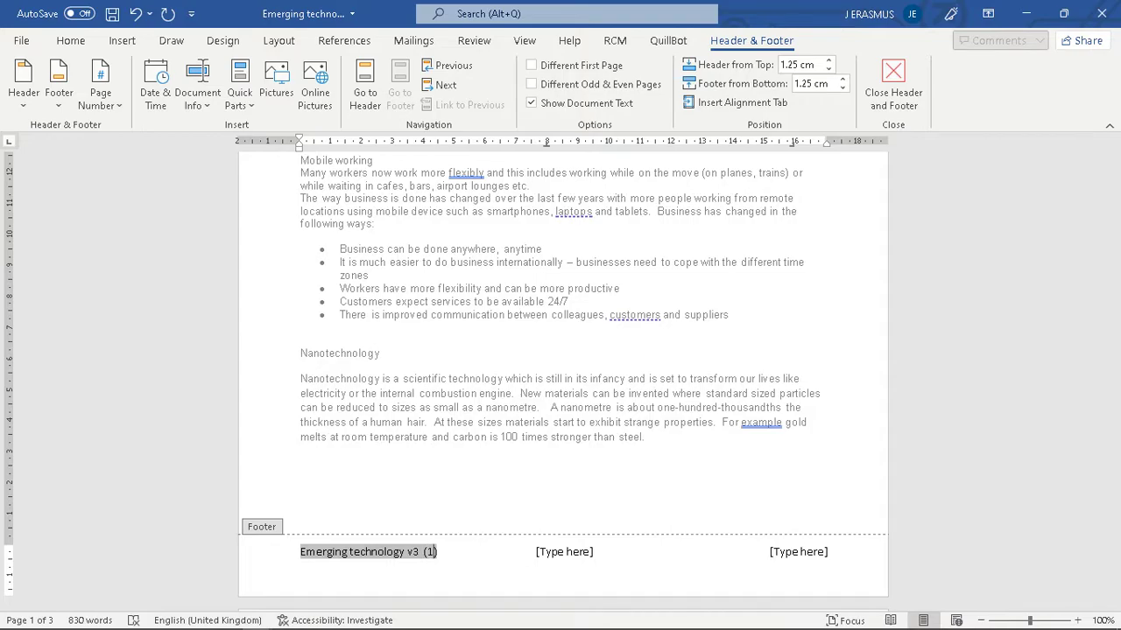
{"action": "key", "text": "shift+Home"}
{"action": "key", "text": "BackSpace"}
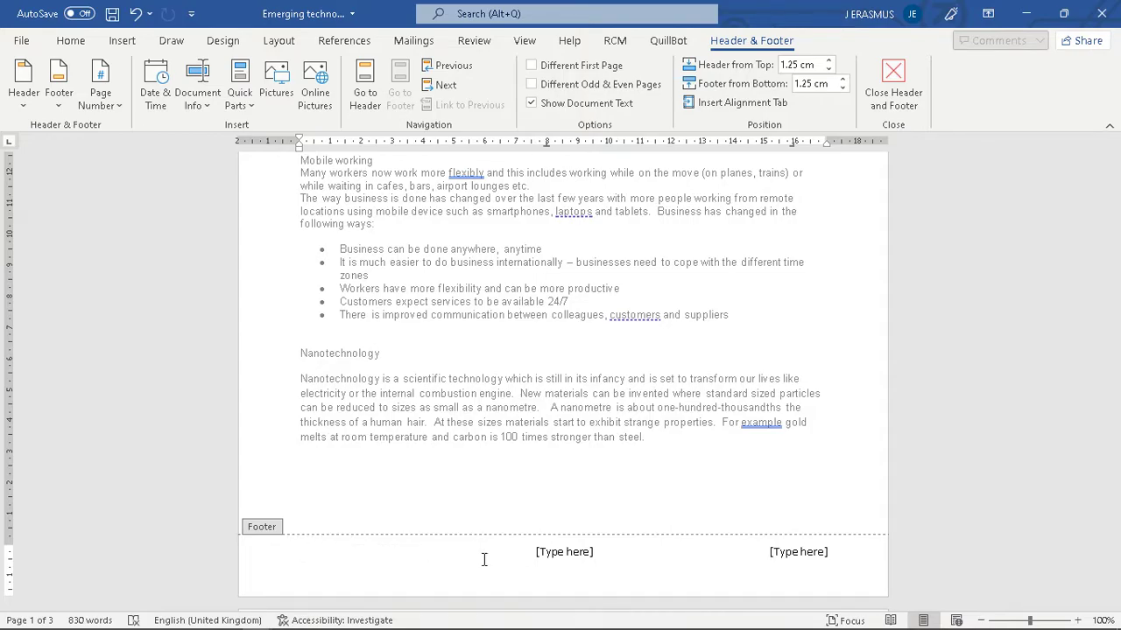
{"action": "key", "text": "ctrl+z"}
{"action": "left_click", "coordinate": [429, 557]}
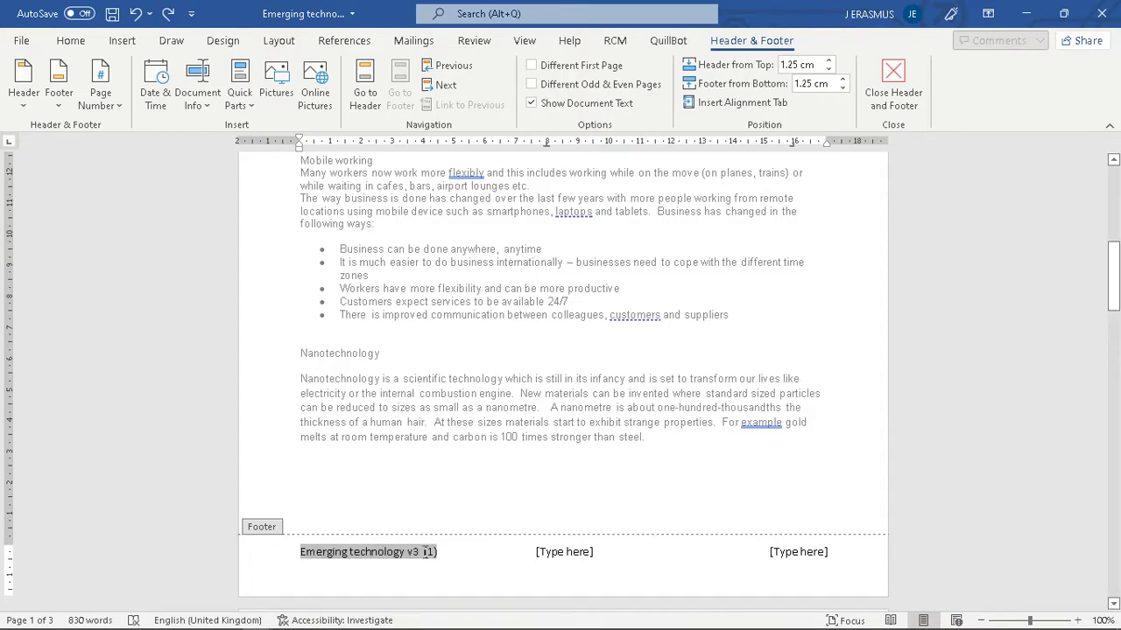
{"action": "left_click", "coordinate": [570, 550]}
{"action": "key", "text": "Delete"}
- Insert the date 15/02/2022 in the footer's right slot and close the footer
{"action": "left_click", "coordinate": [823, 553]}
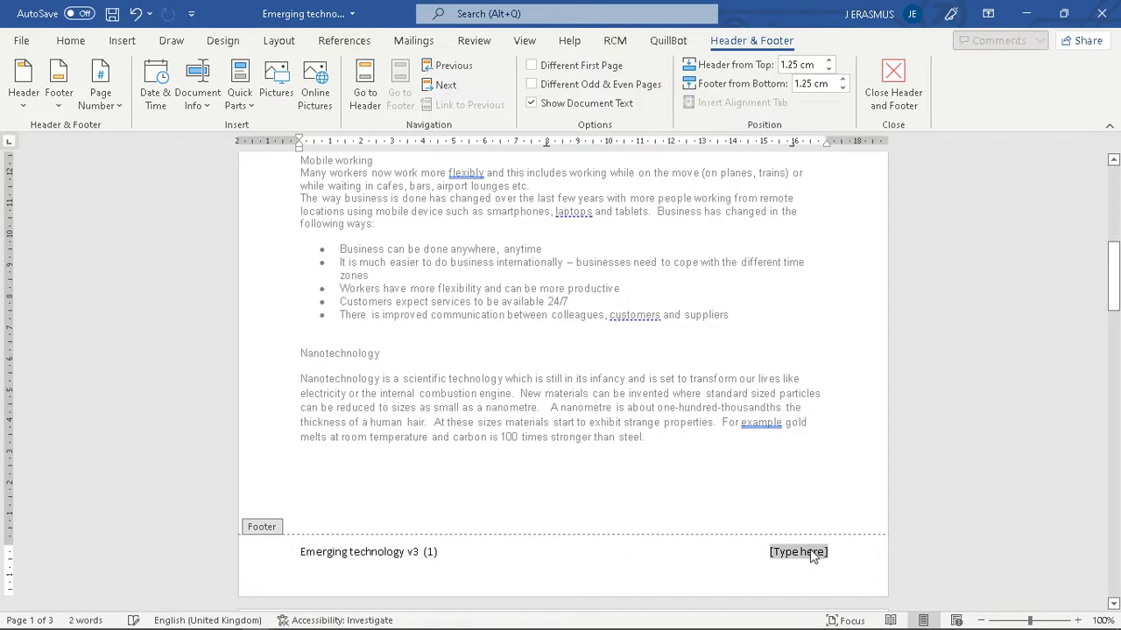
{"action": "left_click", "coordinate": [154, 105]}
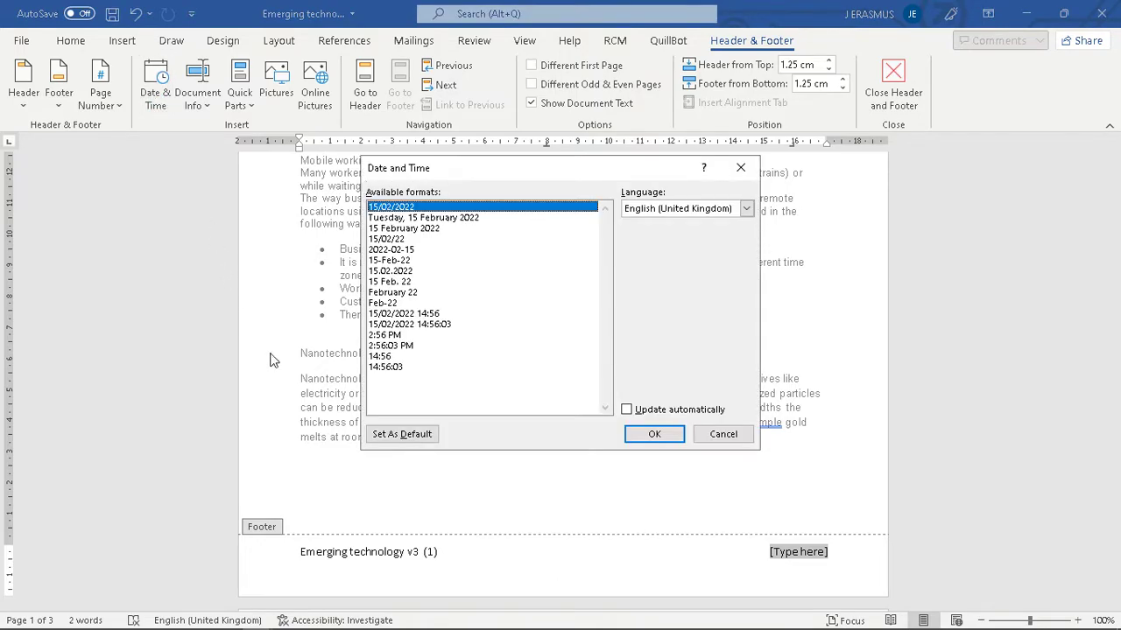
{"action": "left_click", "coordinate": [654, 434]}
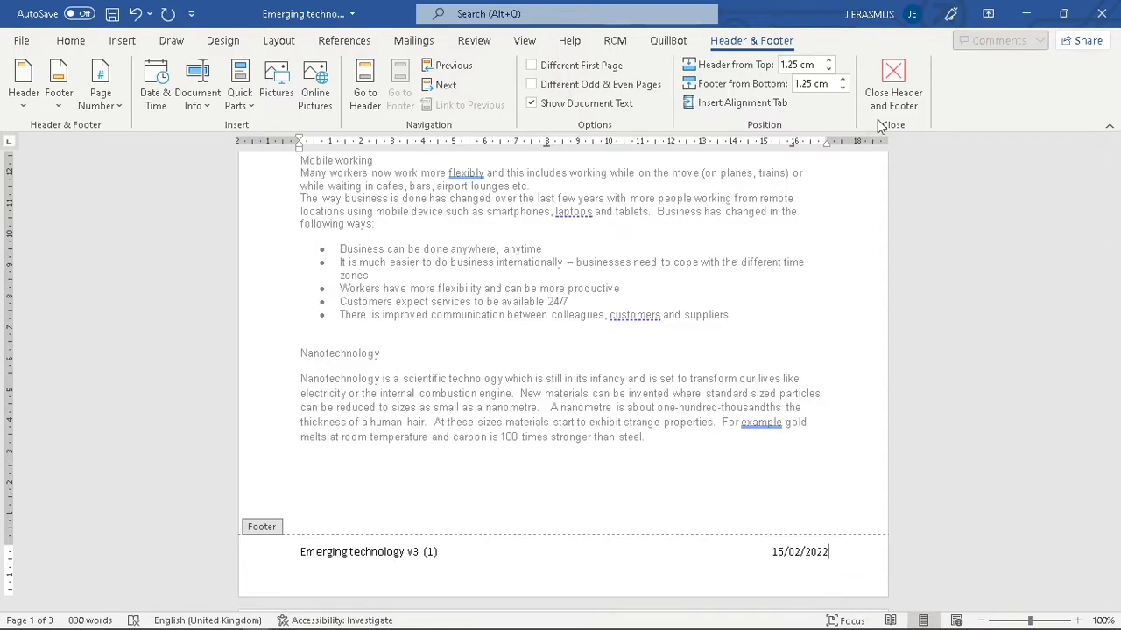
{"action": "left_click", "coordinate": [893, 81]}
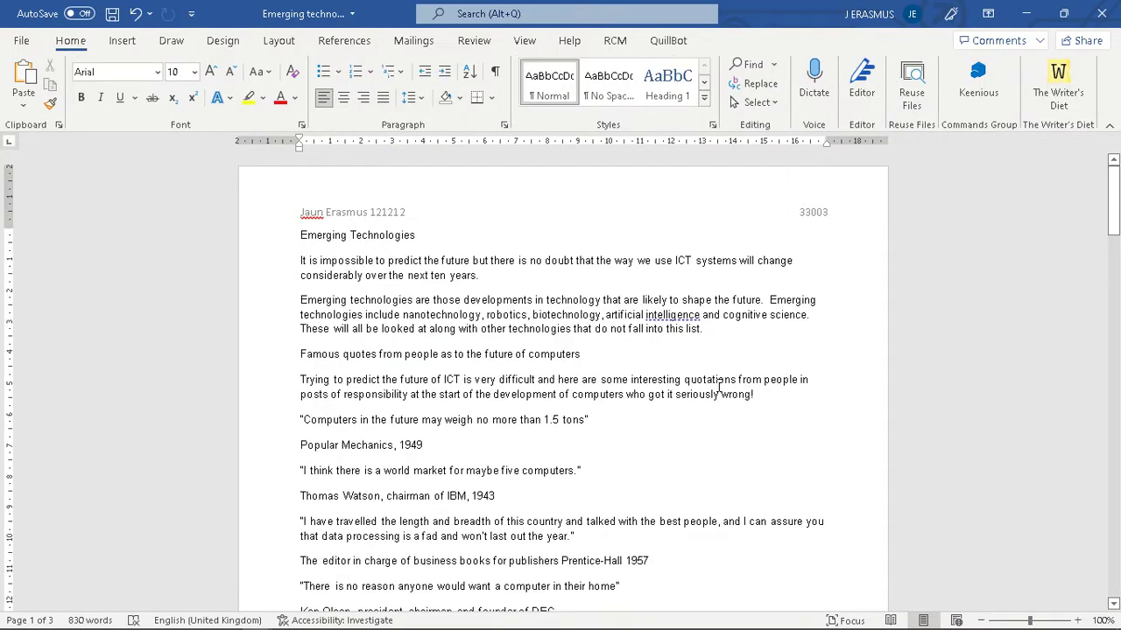
- Switch to the style specification PDF and scroll through it
{"action": "key", "text": "alt+Tab"}
{"action": "scroll", "coordinate": [703, 383], "scroll_direction": "up", "scroll_amount": 5}
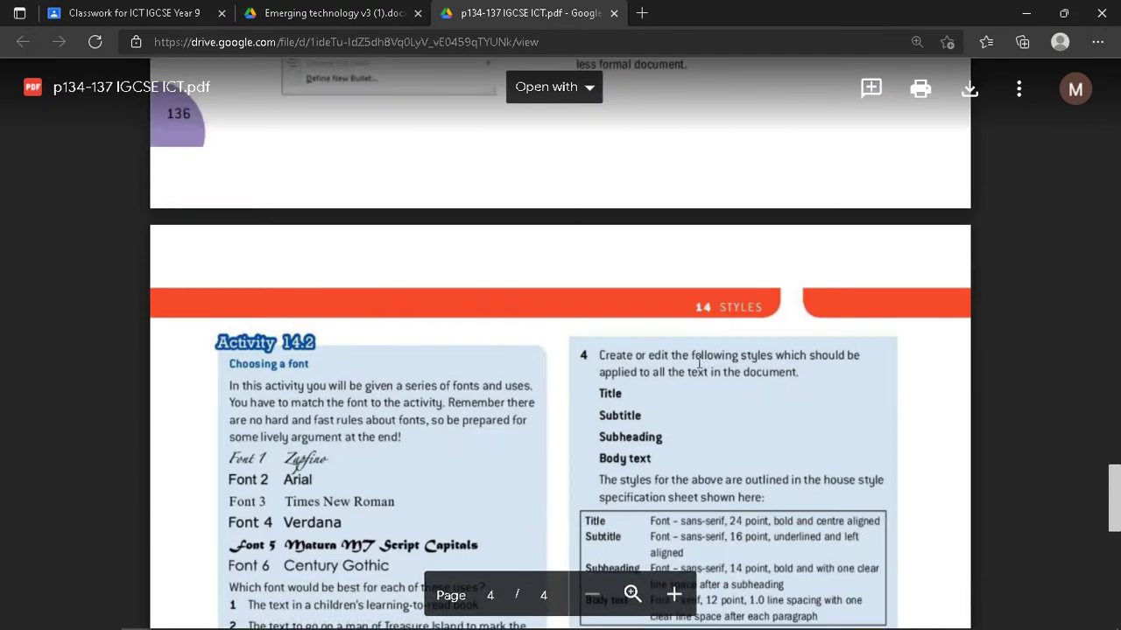
{"action": "scroll", "coordinate": [691, 349], "scroll_direction": "down", "scroll_amount": 1}
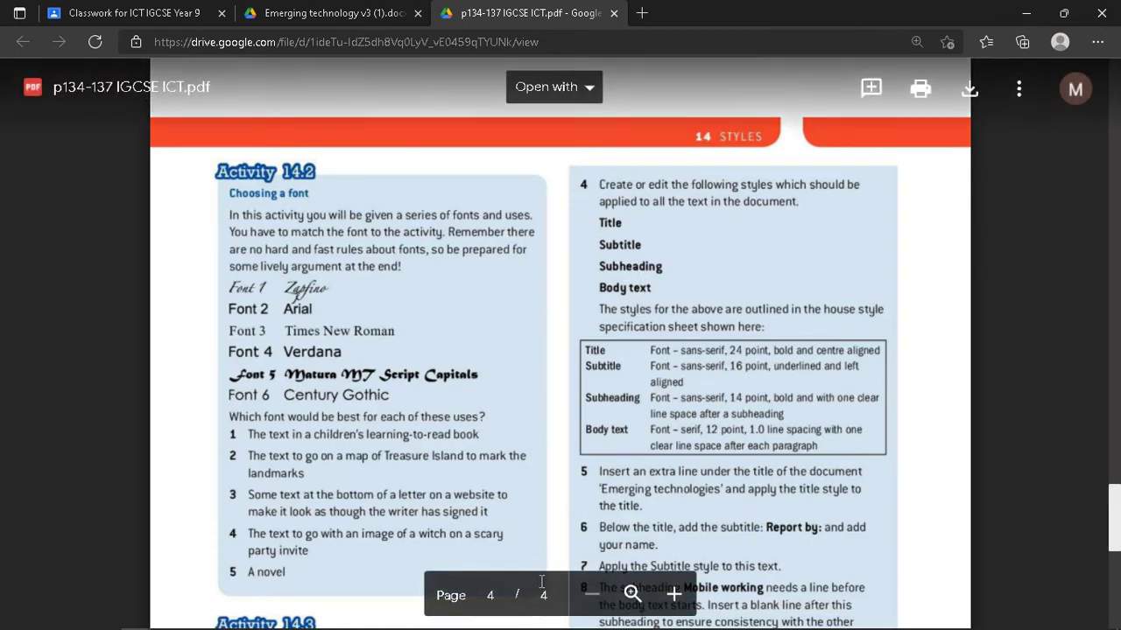
- Zoom into the PDF and pan to the house style table, then return to Word
{"action": "double_click", "coordinate": [672, 597]}
{"action": "middle_click", "coordinate": [737, 432]}
{"action": "middle_click", "coordinate": [787, 427]}
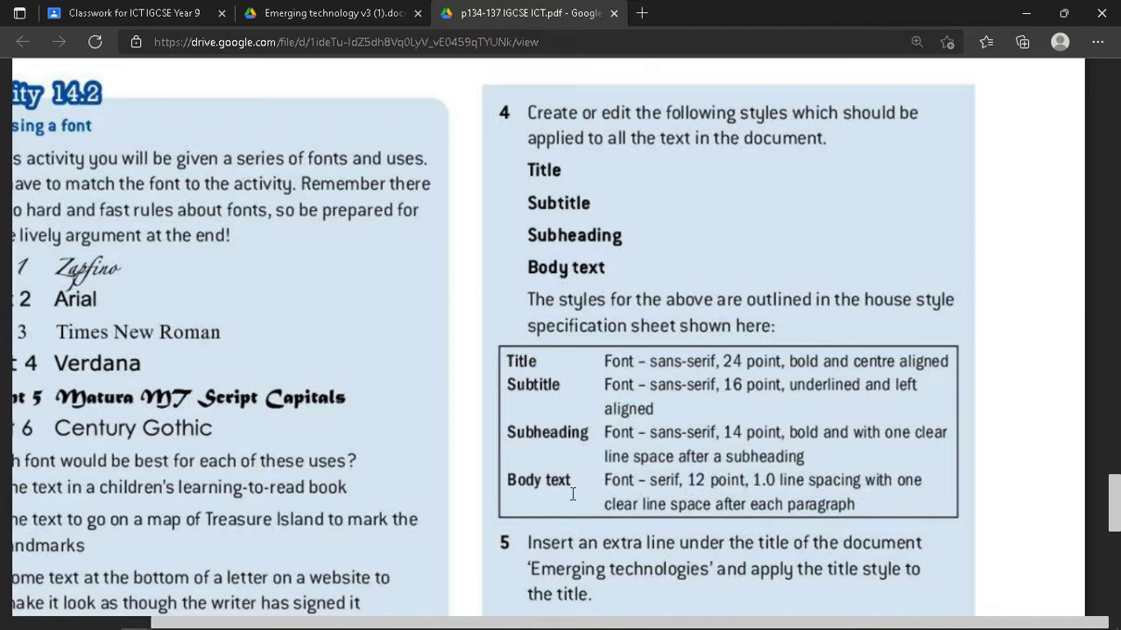
{"action": "key", "text": "alt+Tab"}
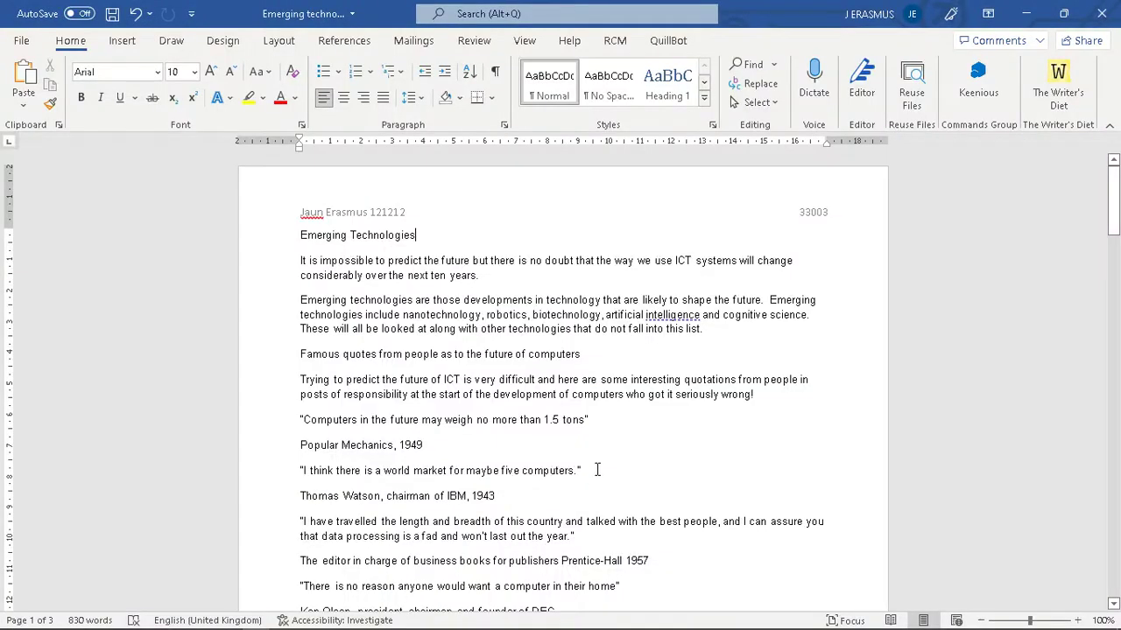
- Open Modify Style for the Title style, checking its spec in the PDF
{"action": "left_click", "coordinate": [712, 126]}
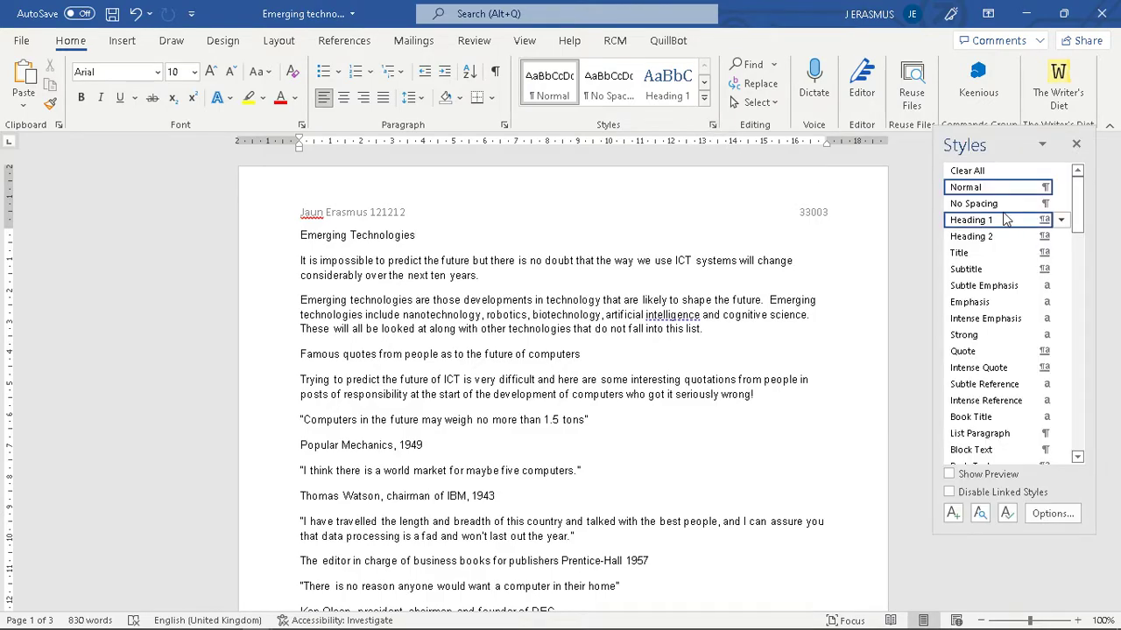
{"action": "left_click", "coordinate": [1060, 253]}
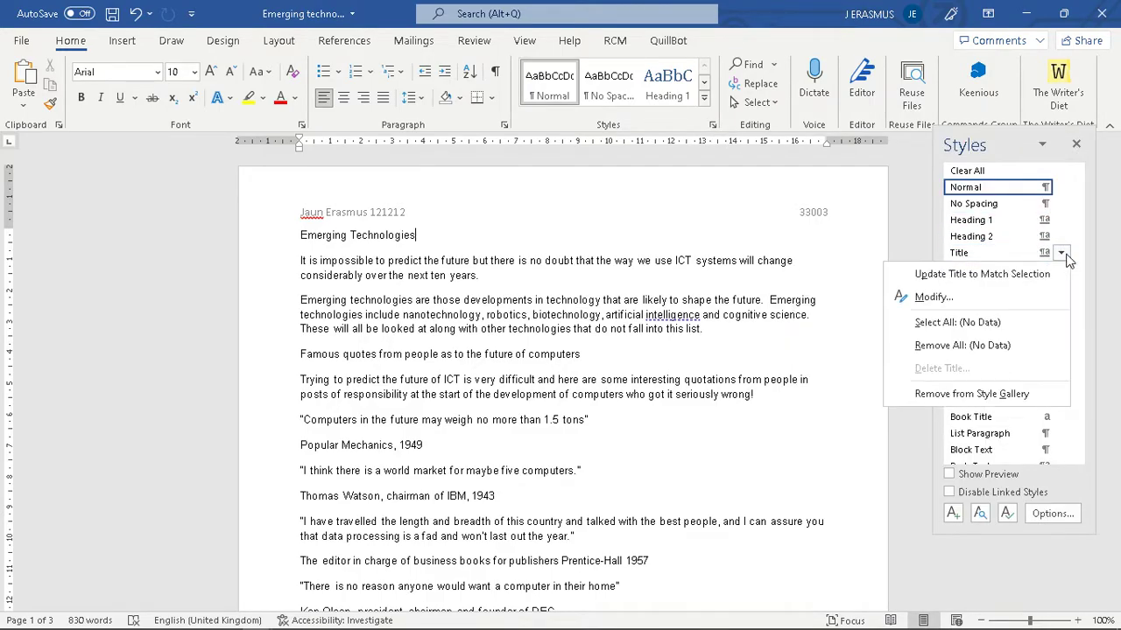
{"action": "left_click", "coordinate": [933, 298]}
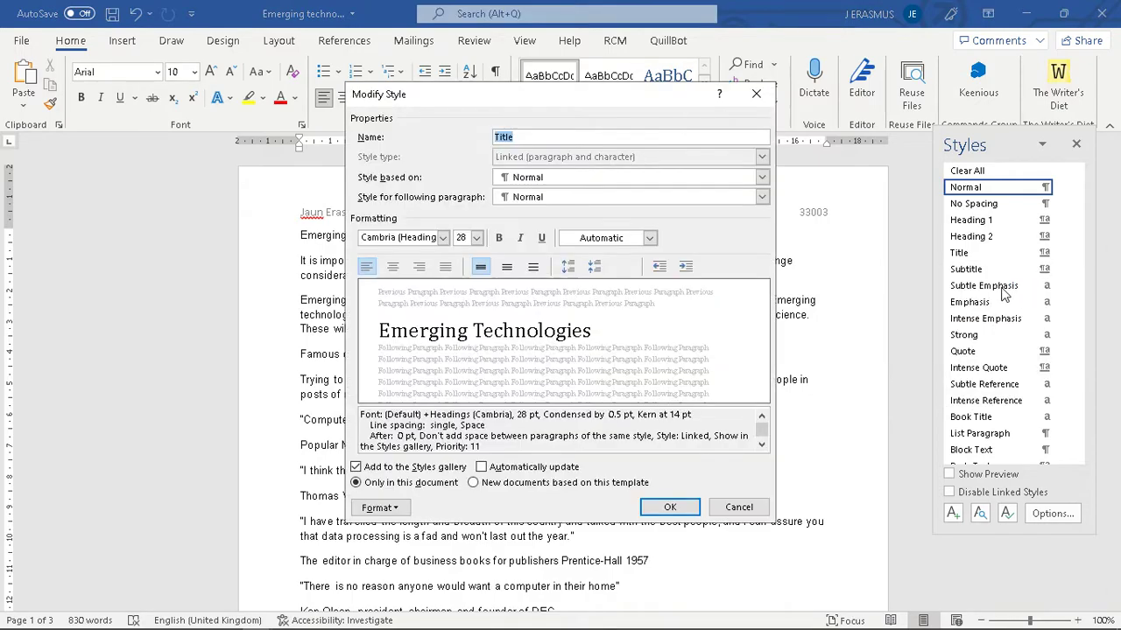
{"action": "key", "text": "alt+Tab"}
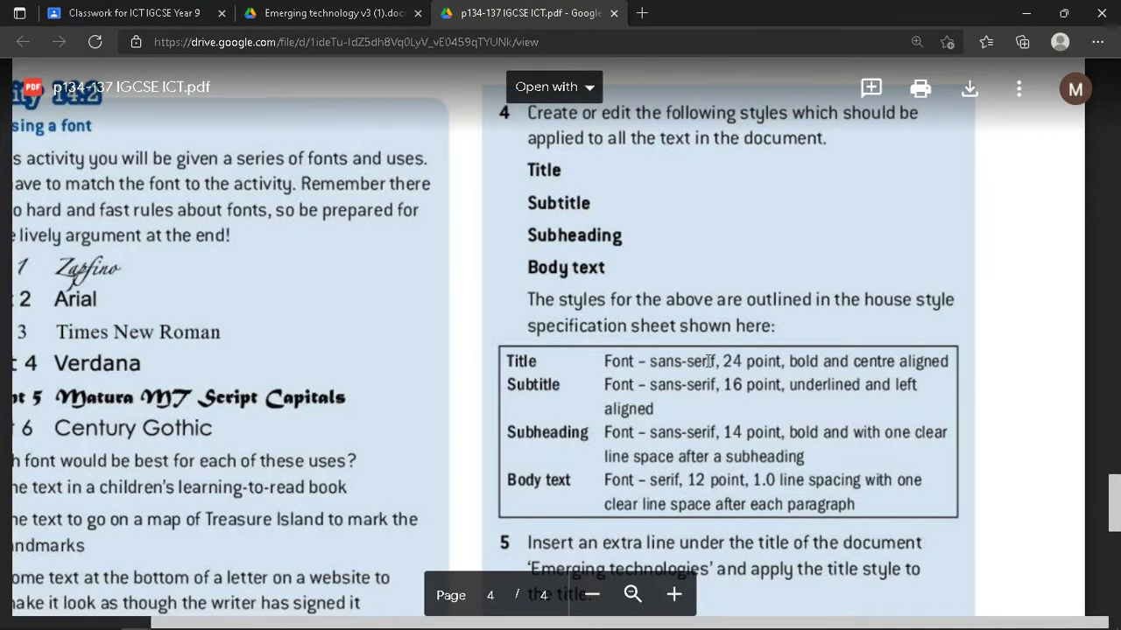
{"action": "key", "text": "alt+Tab"}
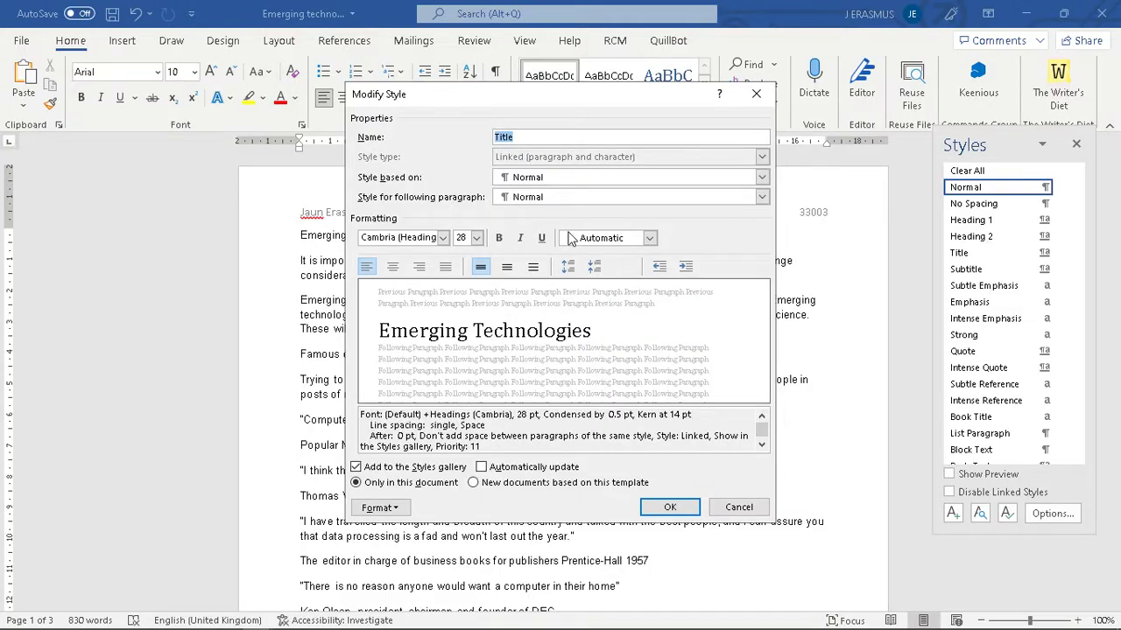
- Set the Title style to Arial, bold and centre aligned, and confirm
{"action": "left_click", "coordinate": [398, 237]}
{"action": "type", "text": "Arial"}
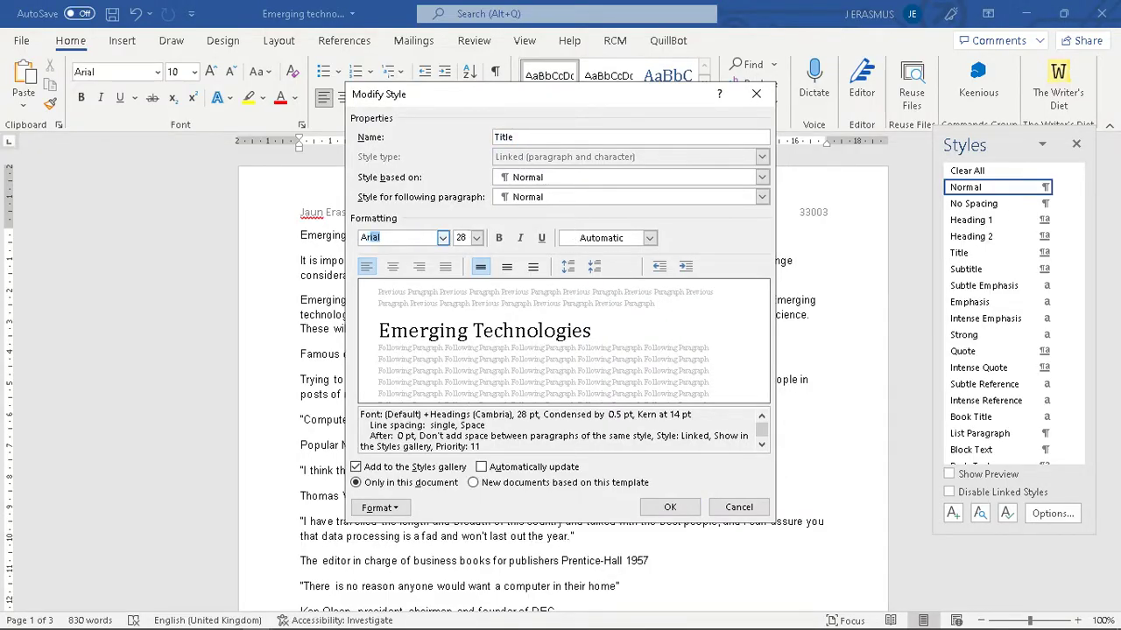
{"action": "left_click", "coordinate": [466, 237]}
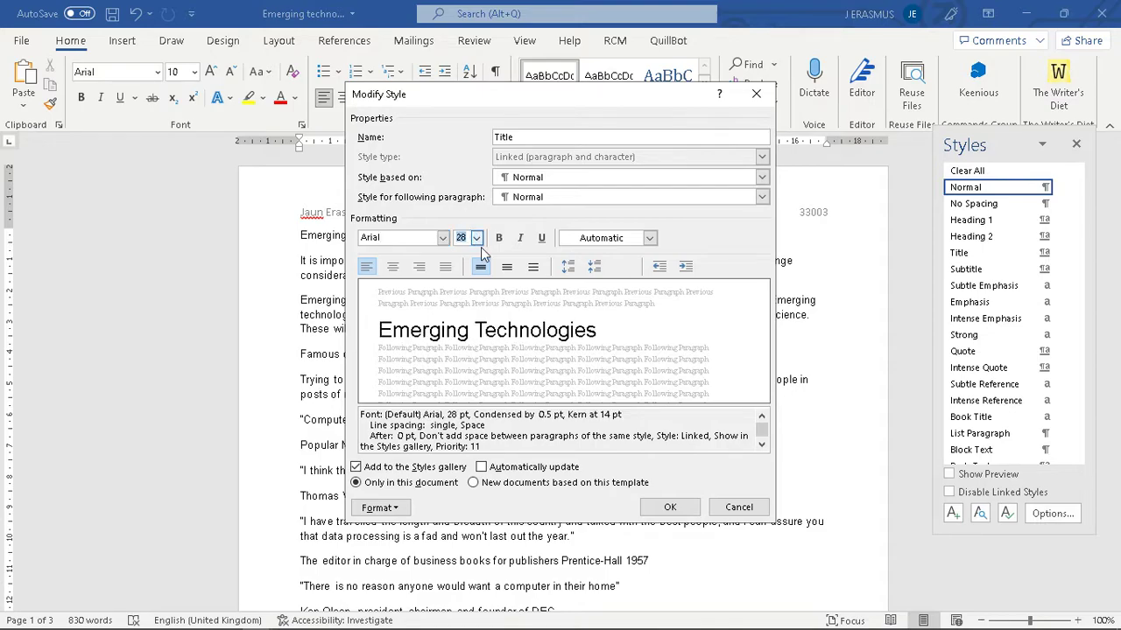
{"action": "key", "text": "alt+Tab"}
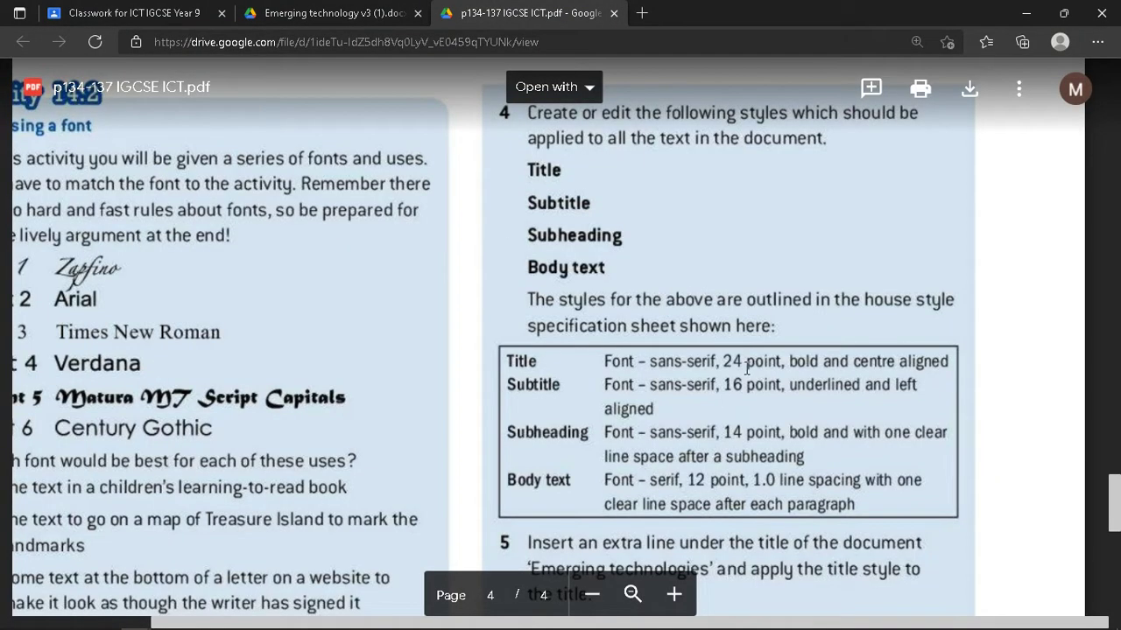
{"action": "key", "text": "alt+Tab"}
{"action": "left_click", "coordinate": [497, 239]}
{"action": "key", "text": "alt+Tab"}
{"action": "key", "text": "alt+Tab"}
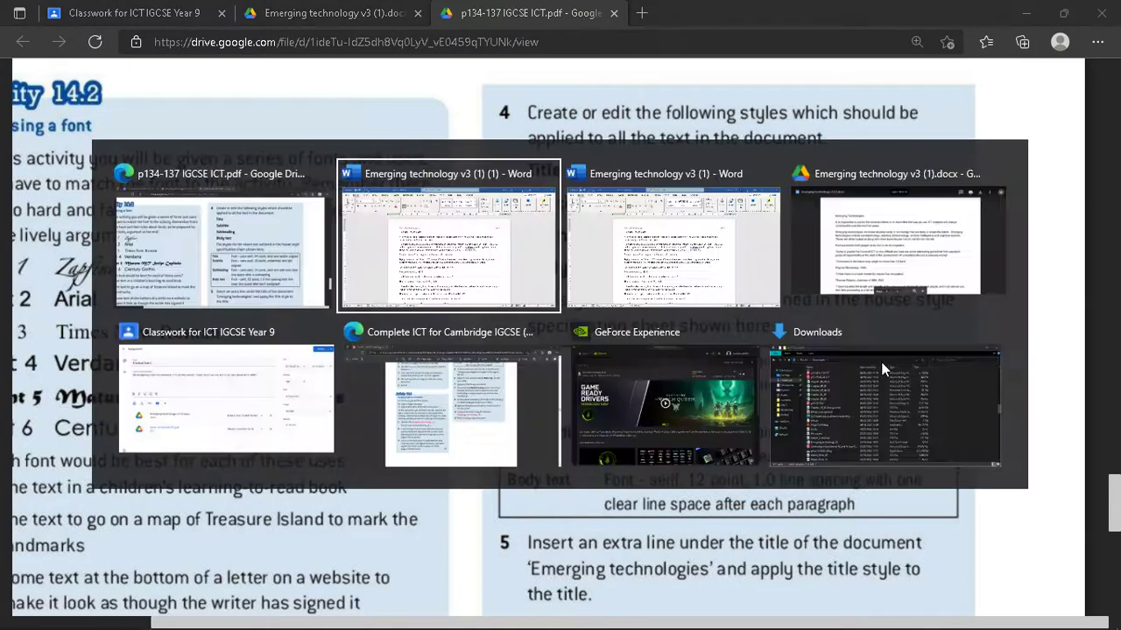
{"action": "left_click", "coordinate": [393, 266]}
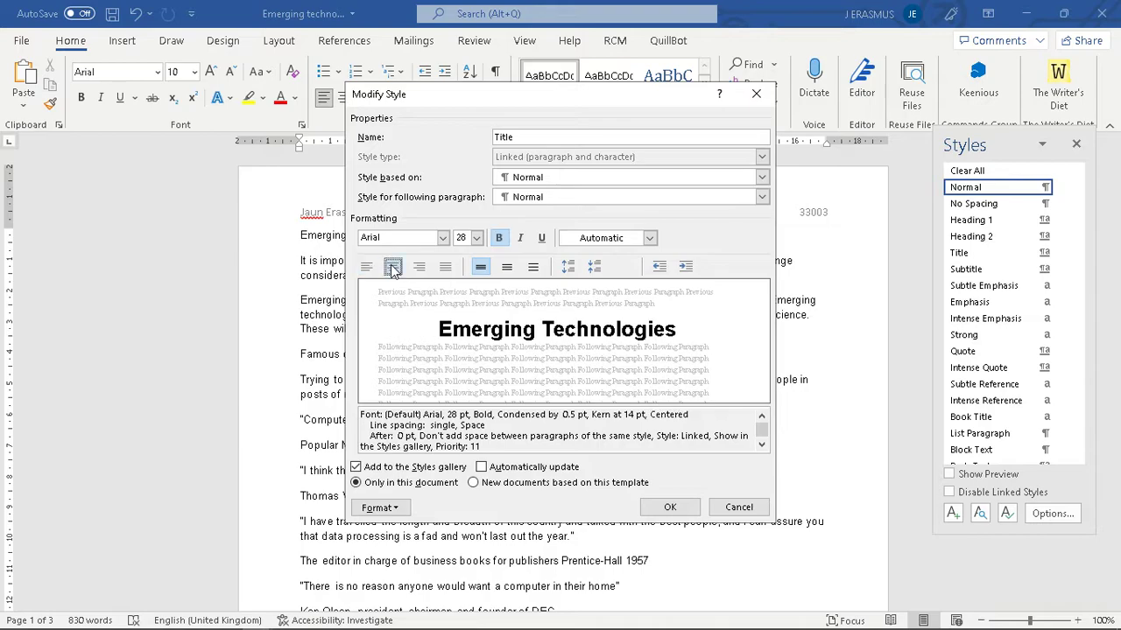
{"action": "left_click", "coordinate": [670, 506]}
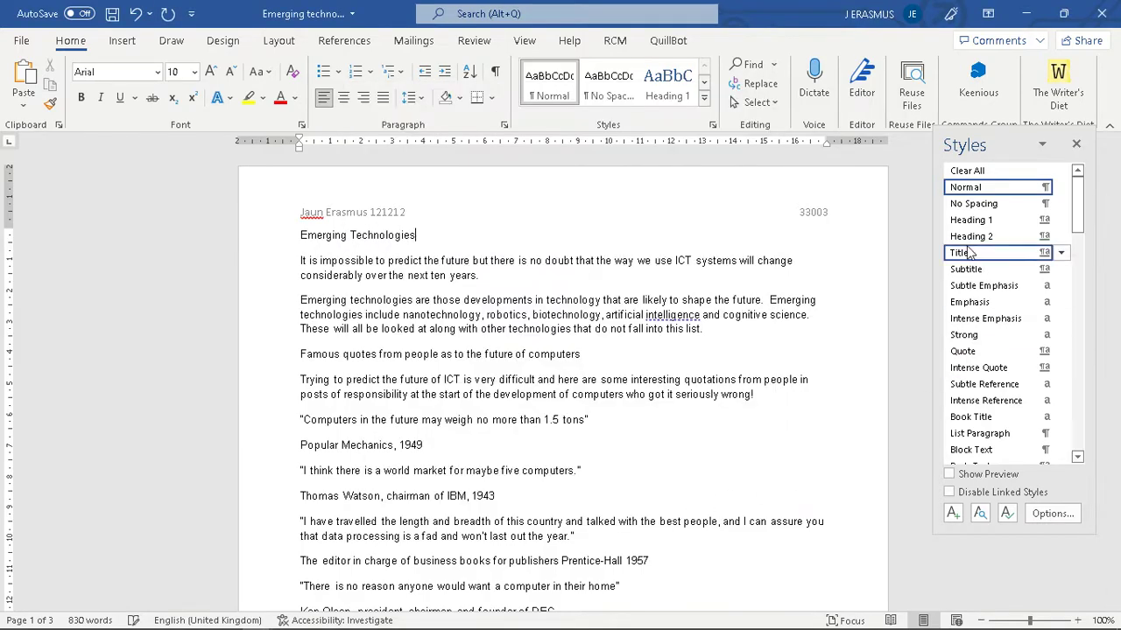
- Open Modify Style for the Subtitle style and set its font to Arial
{"action": "key", "text": "alt+Tab"}
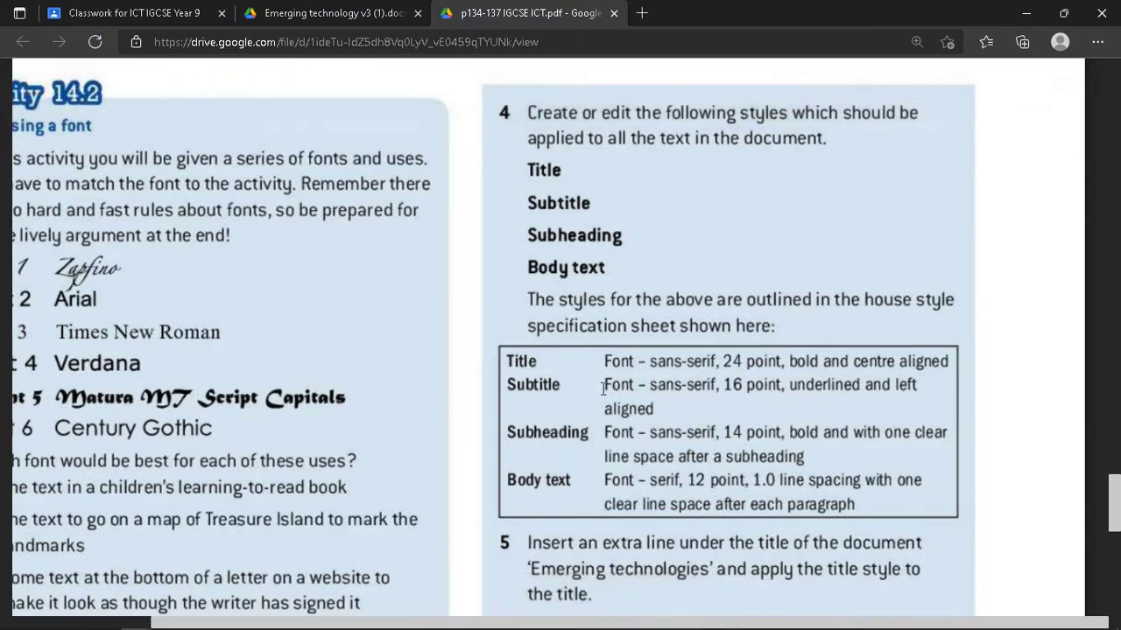
{"action": "key", "text": "alt+Tab"}
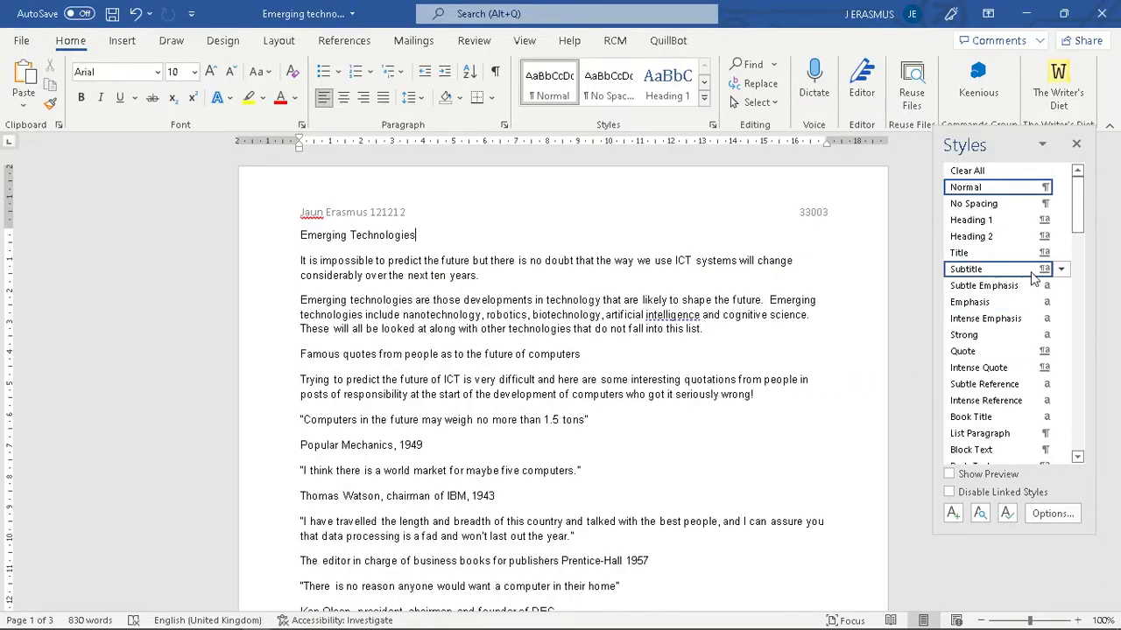
{"action": "left_click", "coordinate": [1060, 269]}
{"action": "left_click", "coordinate": [1014, 316]}
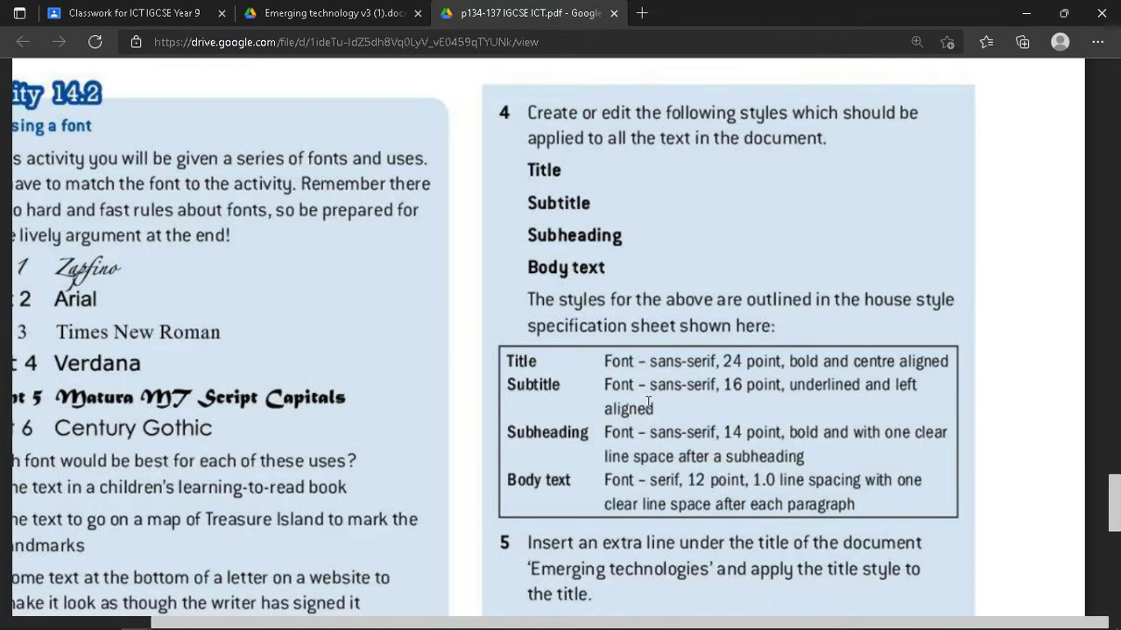
{"action": "key", "text": "alt+Tab"}
{"action": "left_click", "coordinate": [418, 237]}
{"action": "type", "text": "Arial"}
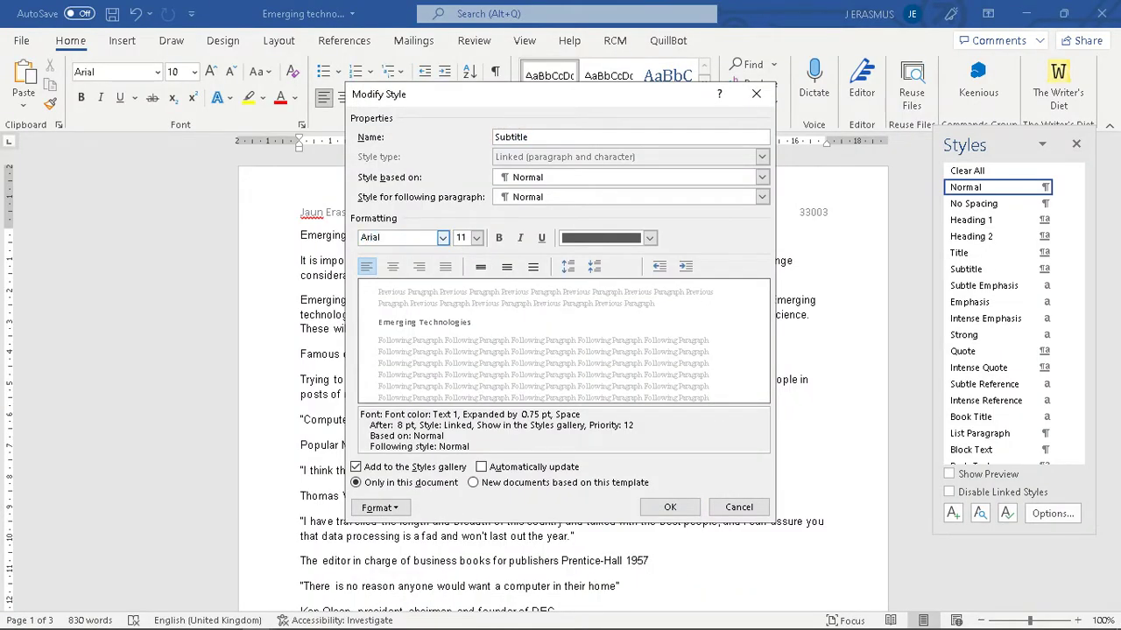
{"action": "key", "text": "Return"}
- Make the Subtitle style underlined and left aligned, and save the change
{"action": "left_click", "coordinate": [463, 238]}
{"action": "key", "text": "alt+Tab"}
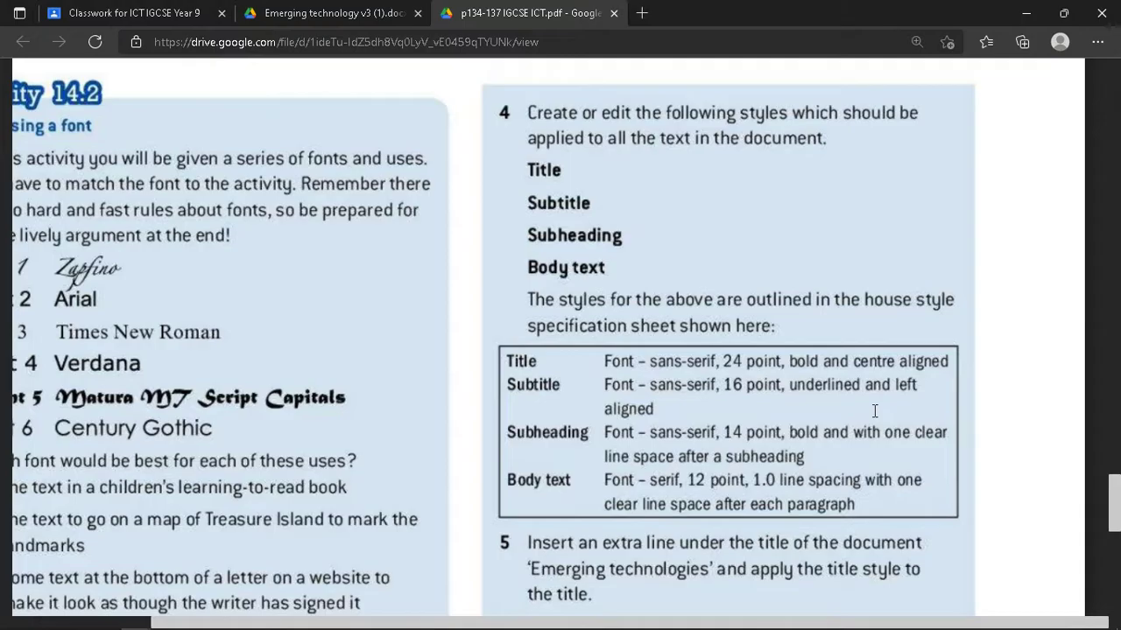
{"action": "key", "text": "alt+Tab"}
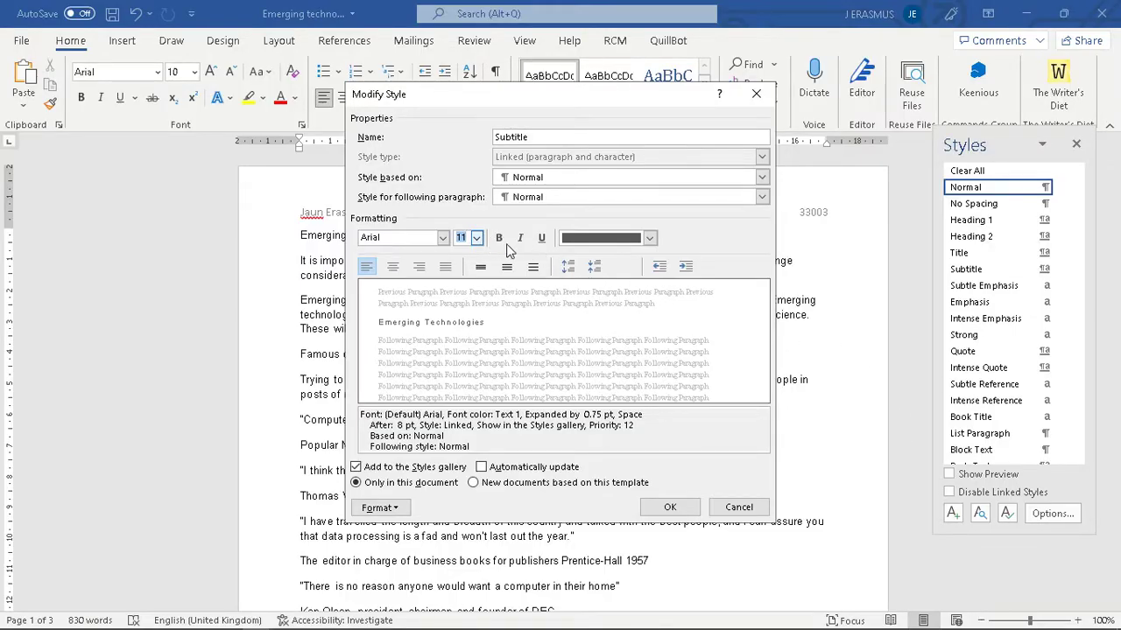
{"action": "key", "text": "alt+Tab"}
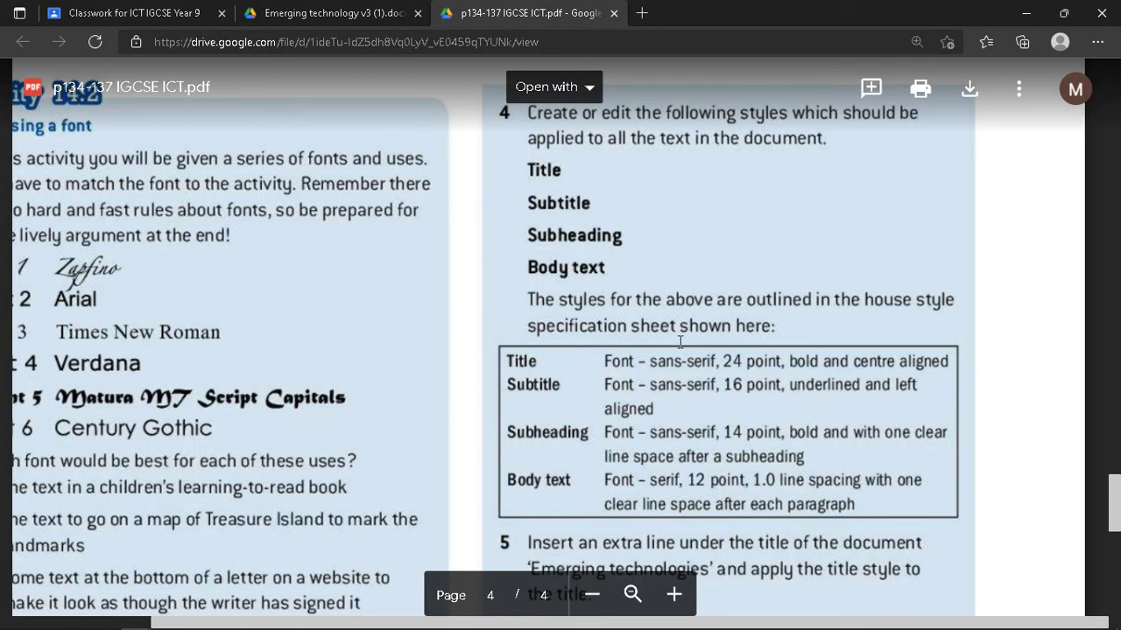
{"action": "key", "text": "alt+Tab"}
{"action": "left_click", "coordinate": [540, 243]}
{"action": "key", "text": "alt+Tab"}
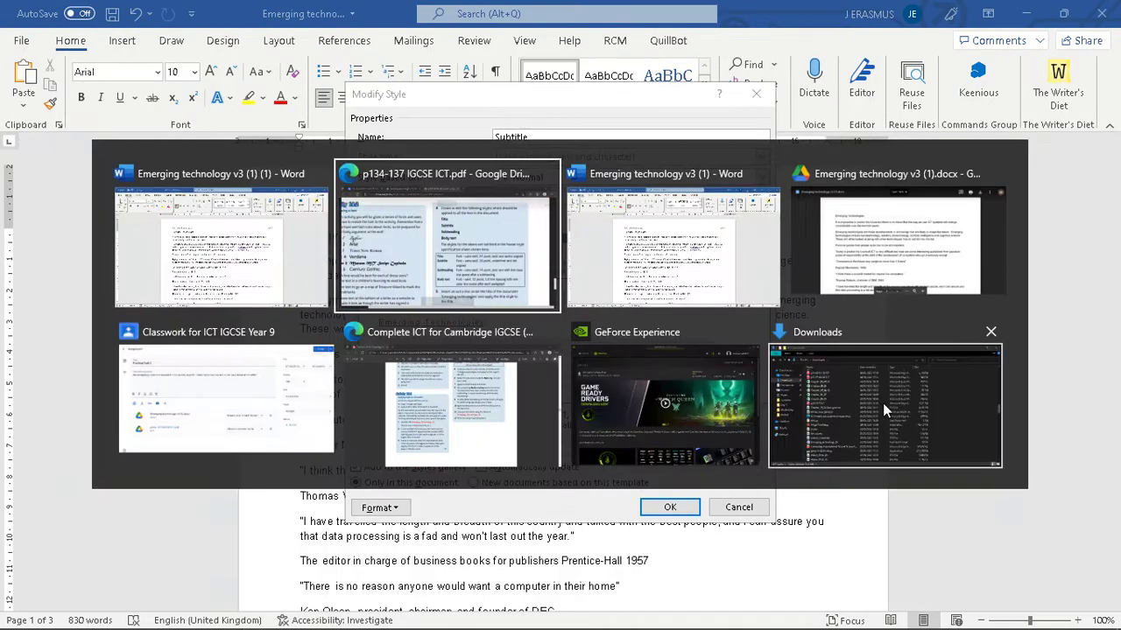
{"action": "key", "text": "alt+Tab"}
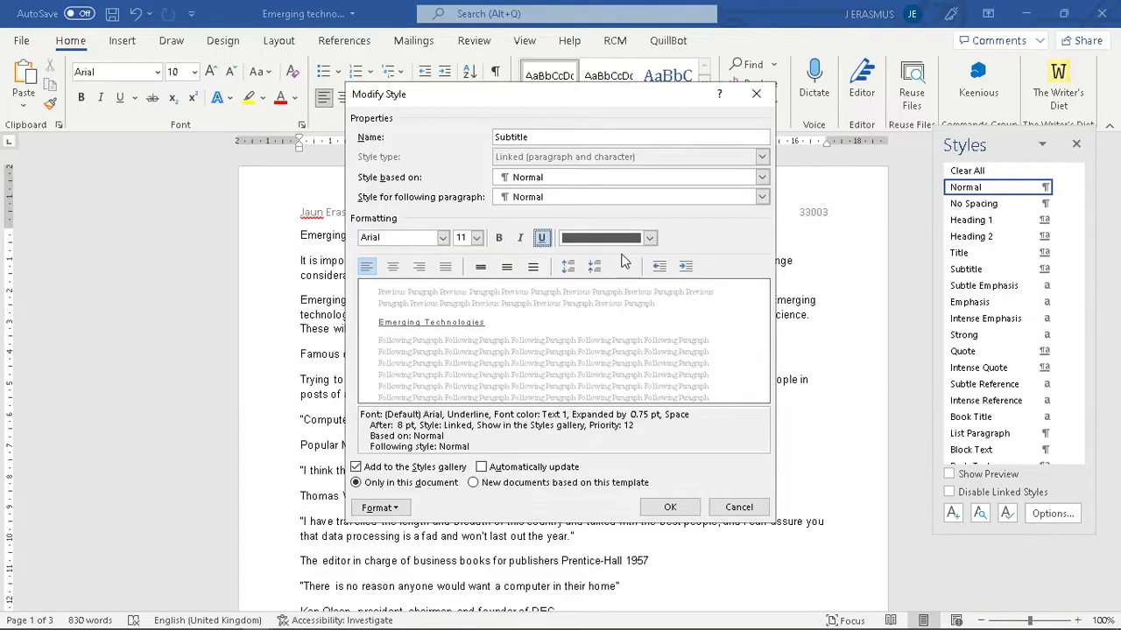
{"action": "left_click", "coordinate": [367, 268]}
{"action": "left_click", "coordinate": [670, 507]}
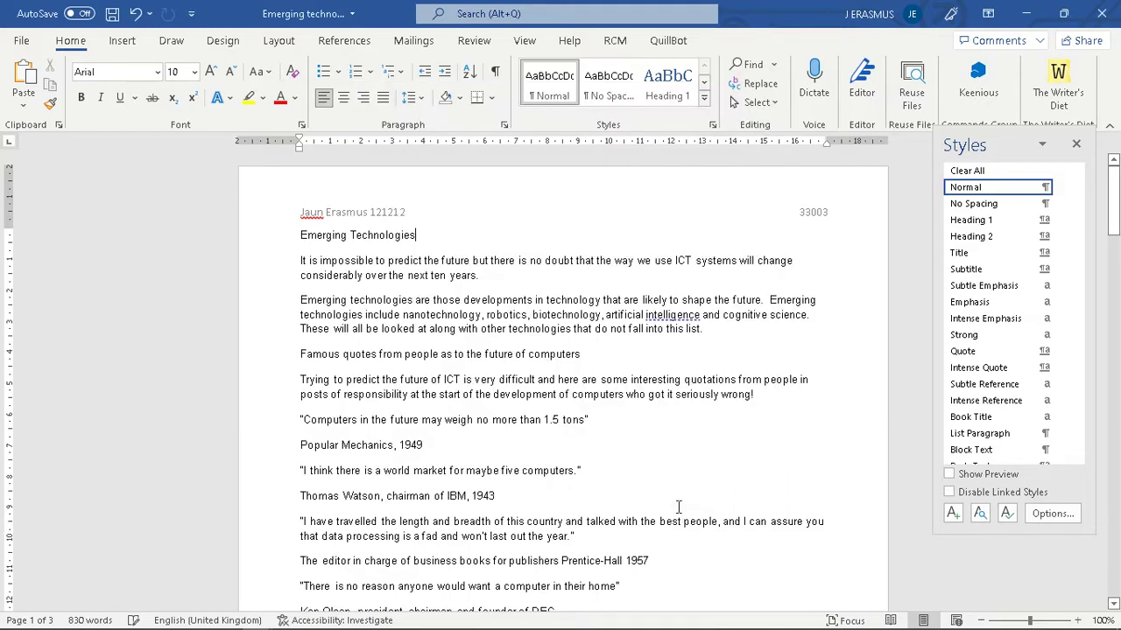
- After checking the spec PDF, expand the Home tab's full quick-styles gallery
{"action": "key", "text": "alt+Tab"}
{"action": "key", "text": "alt+Tab"}
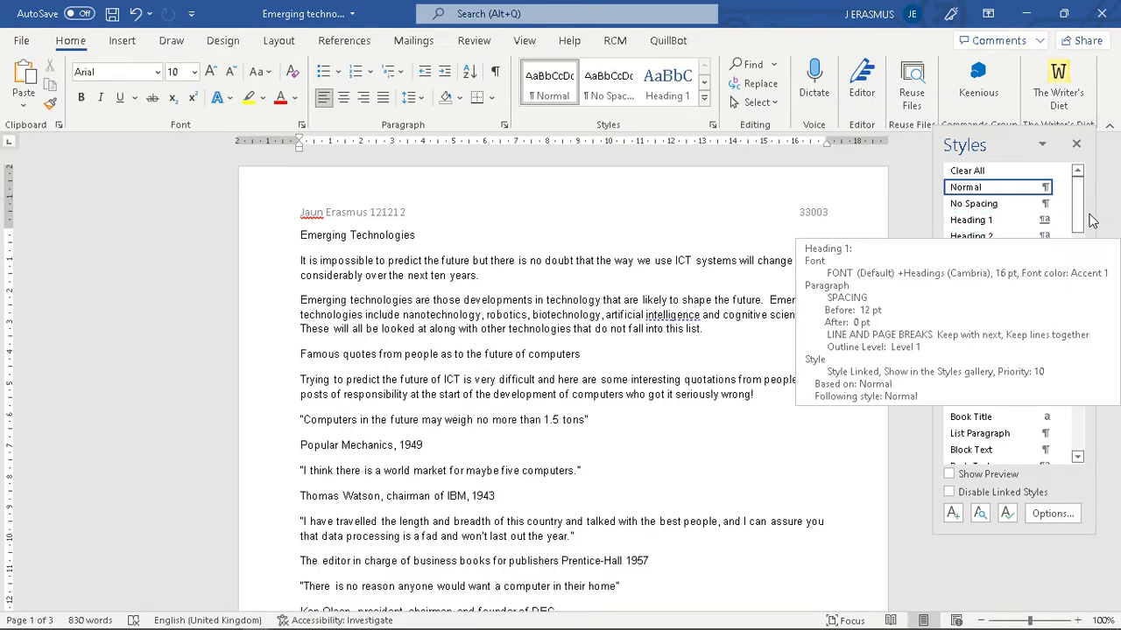
{"action": "left_click_drag", "start_coordinate": [1082, 217], "coordinate": [1078, 434]}
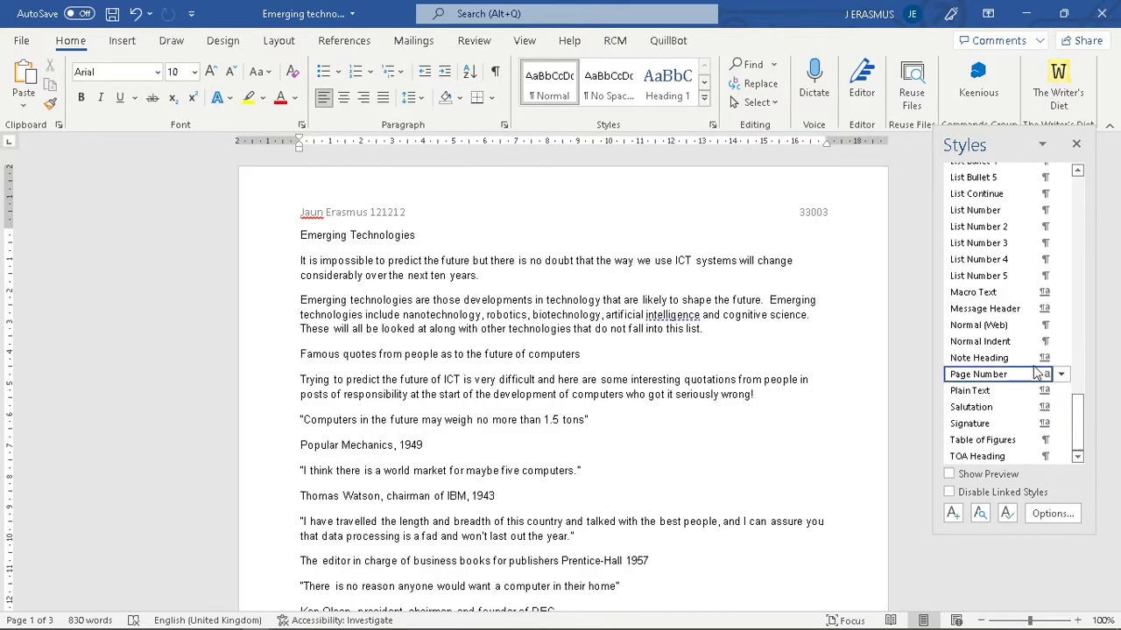
{"action": "left_click", "coordinate": [704, 98]}
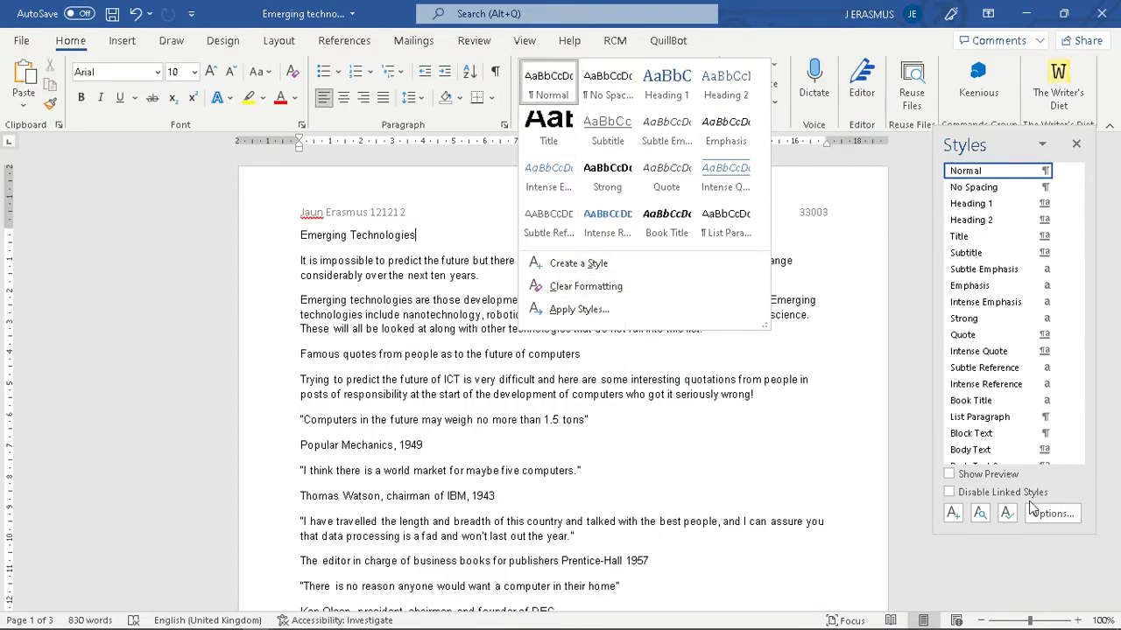
- Start a new paragraph style named Subheading
{"action": "left_click", "coordinate": [955, 516]}
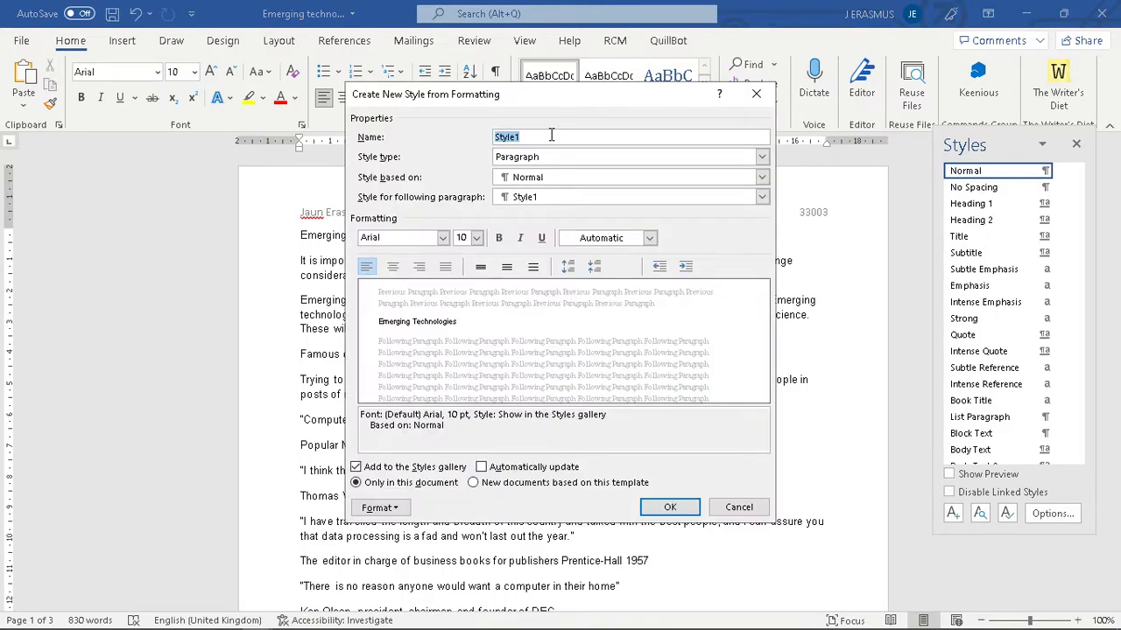
{"action": "type", "text": "Subheading"}
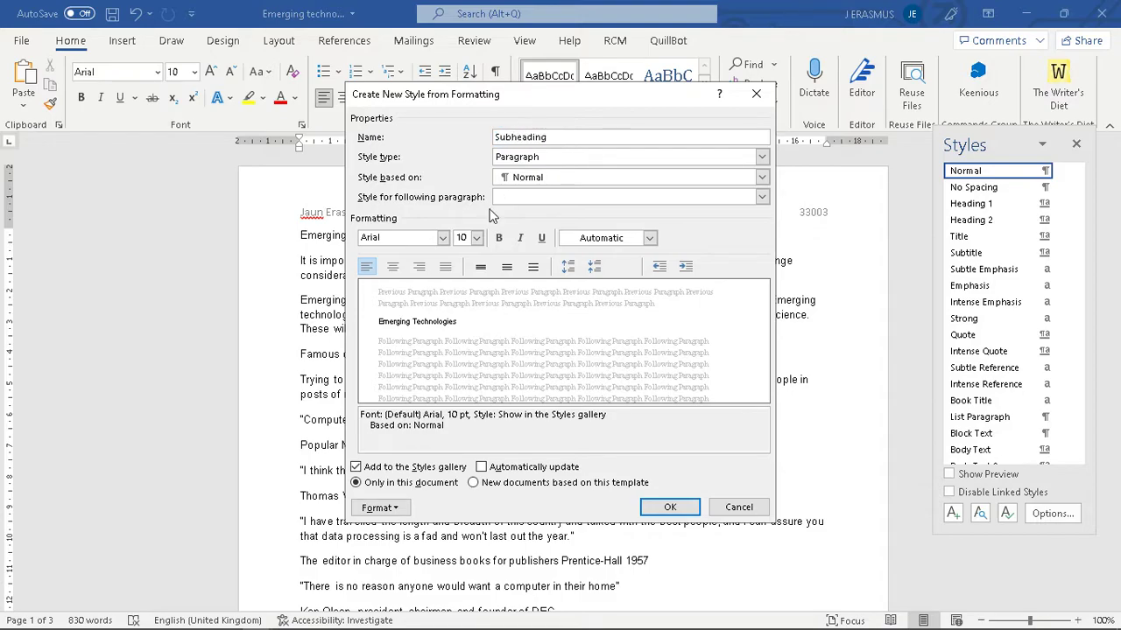
{"action": "left_click", "coordinate": [408, 238]}
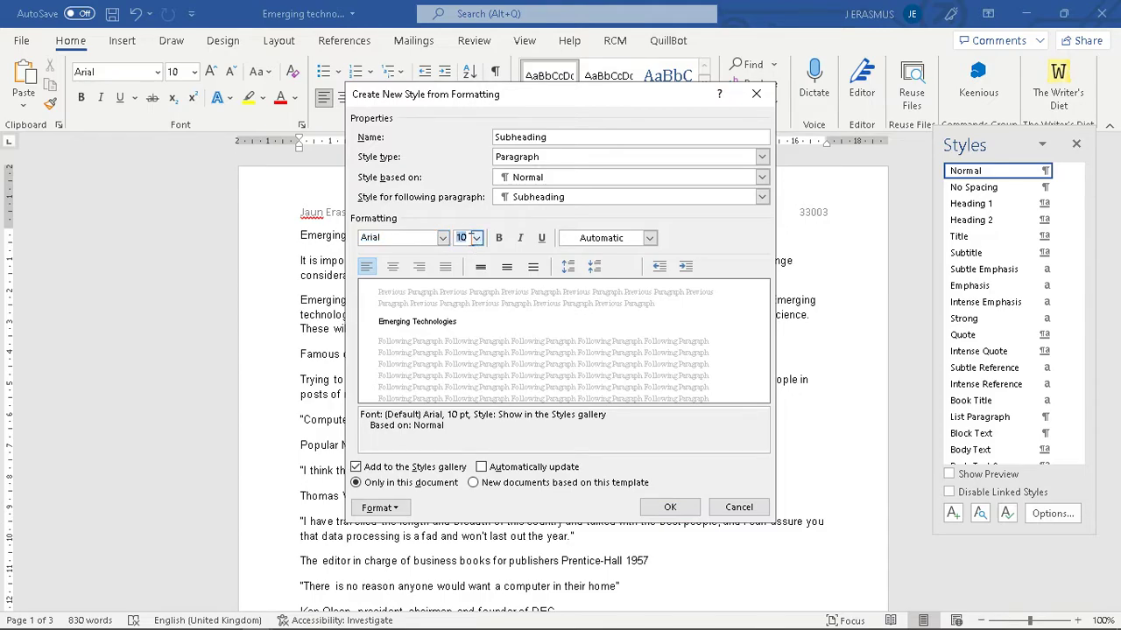
{"action": "key", "text": "alt+Tab"}
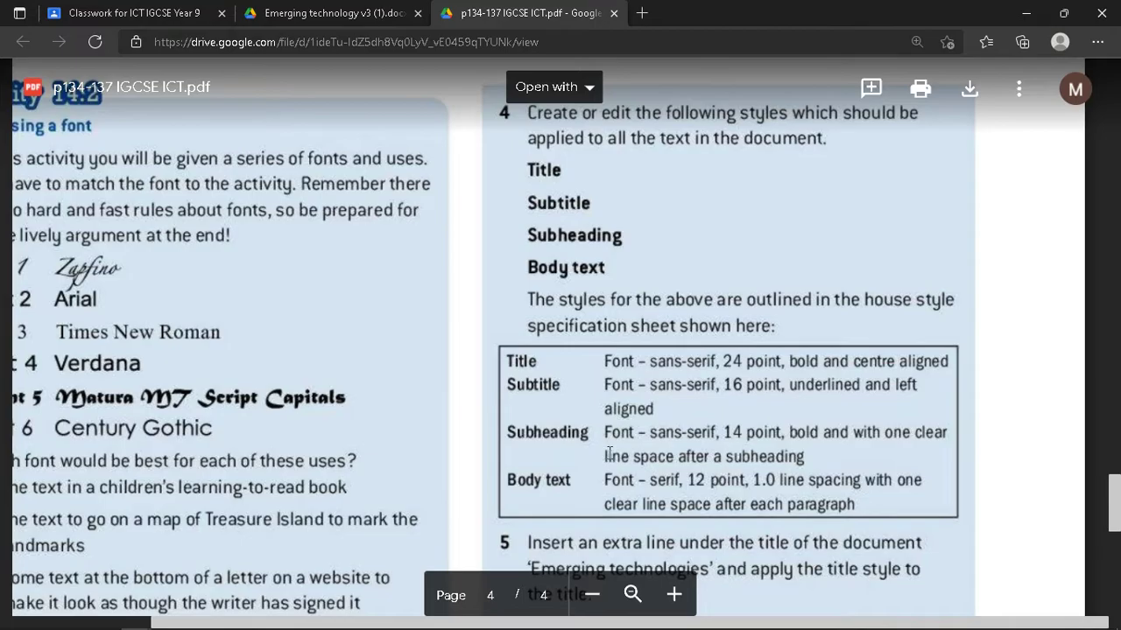
{"action": "key", "text": "alt+Tab"}
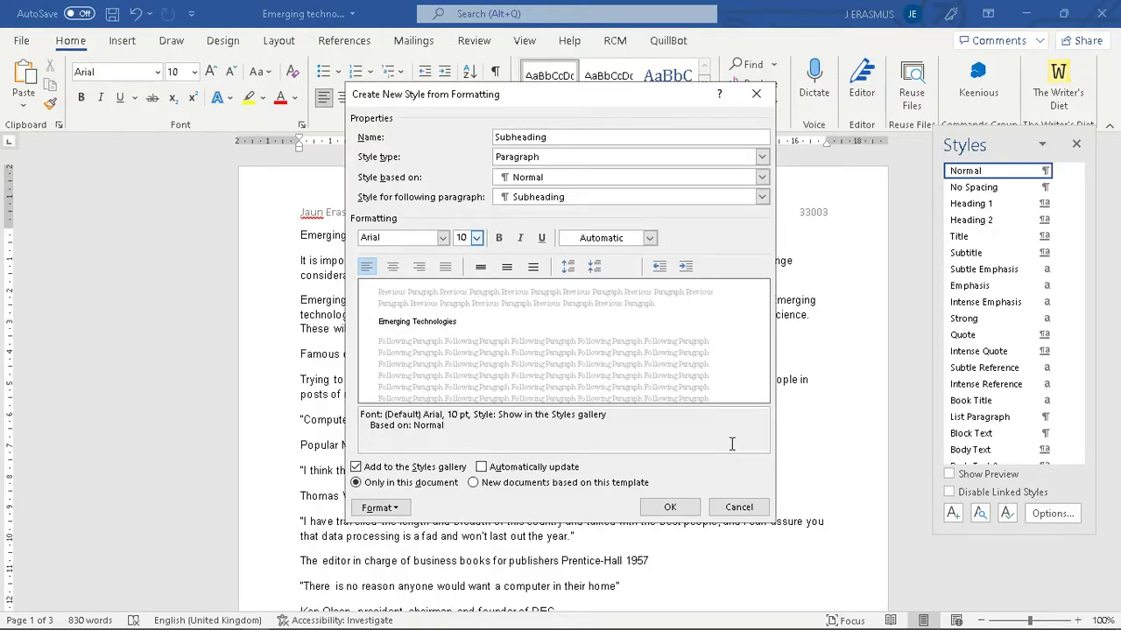
- Set the Subheading font to 14 pt and bold, checking the spec sheet
{"action": "double_click", "coordinate": [460, 237]}
{"action": "type", "text": "14"}
{"action": "left_click", "coordinate": [476, 237]}
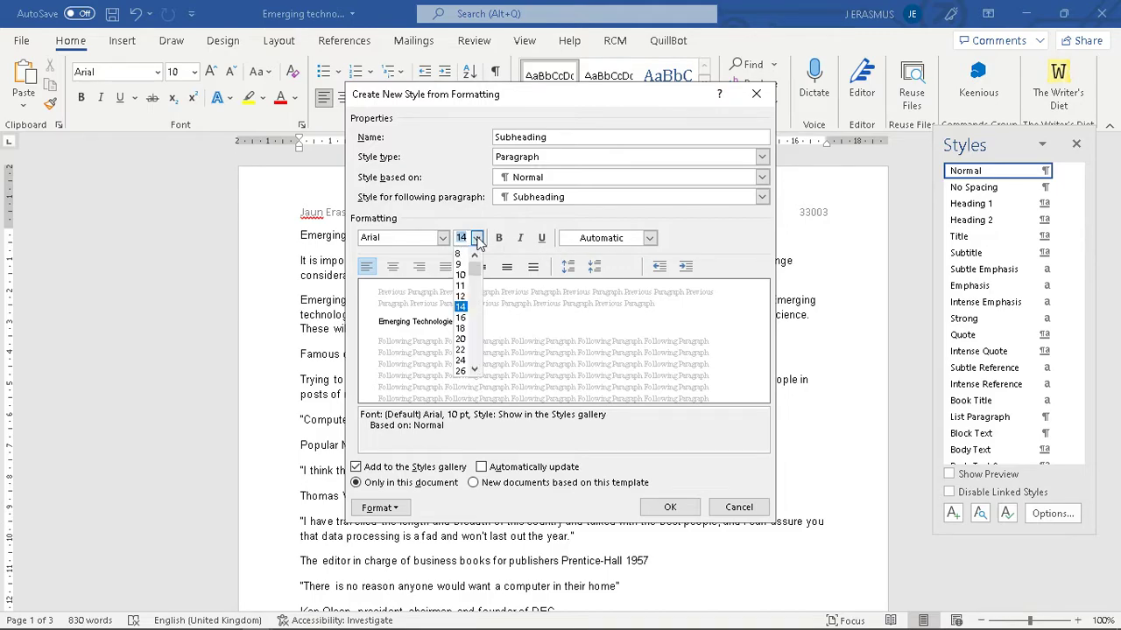
{"action": "left_click", "coordinate": [478, 242]}
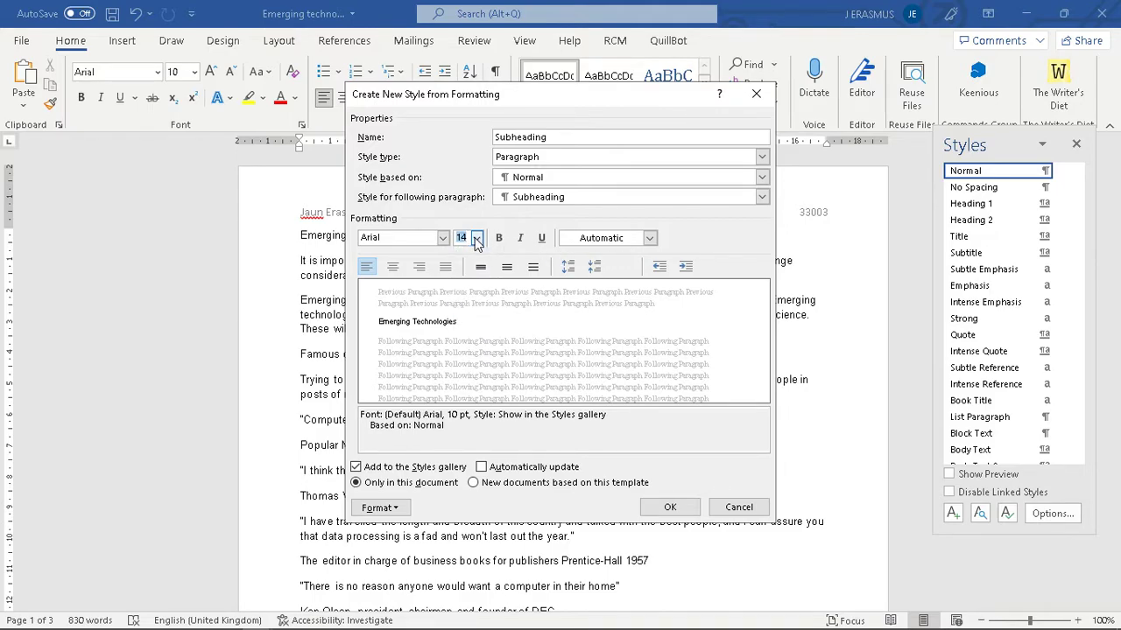
{"action": "key", "text": "alt+Tab"}
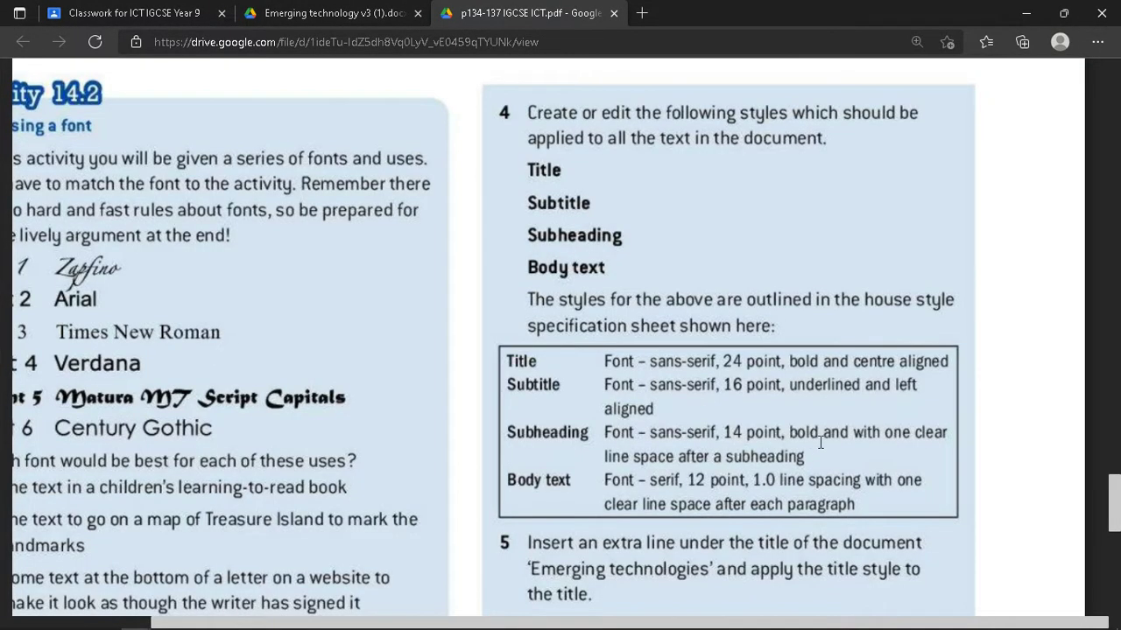
{"action": "key", "text": "alt+Tab"}
{"action": "left_click", "coordinate": [505, 239]}
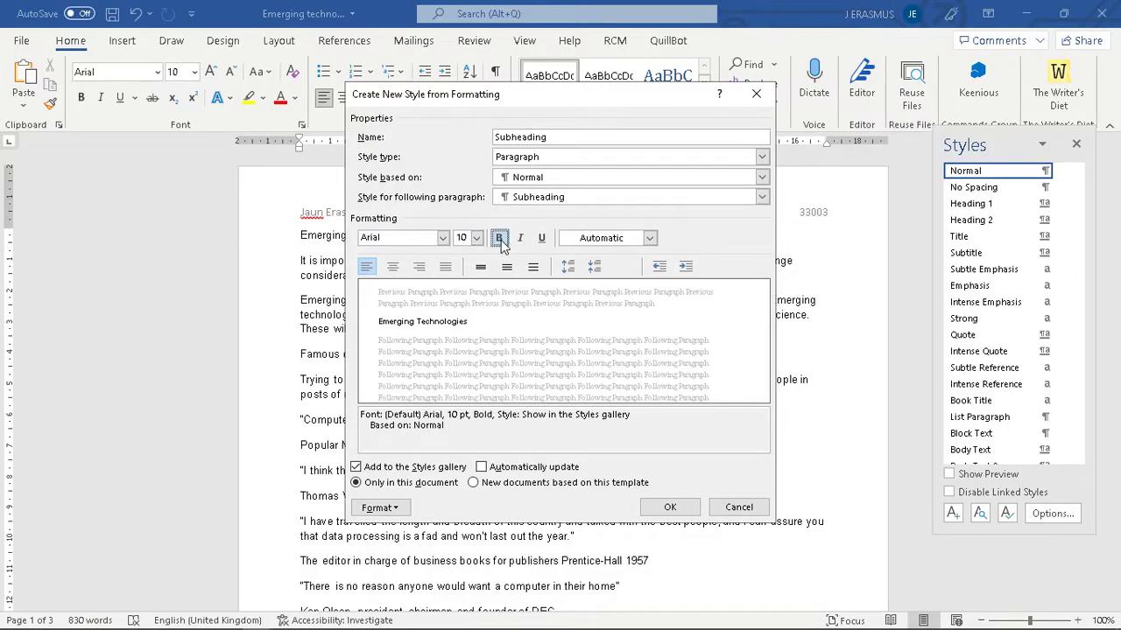
{"action": "key", "text": "alt+Tab"}
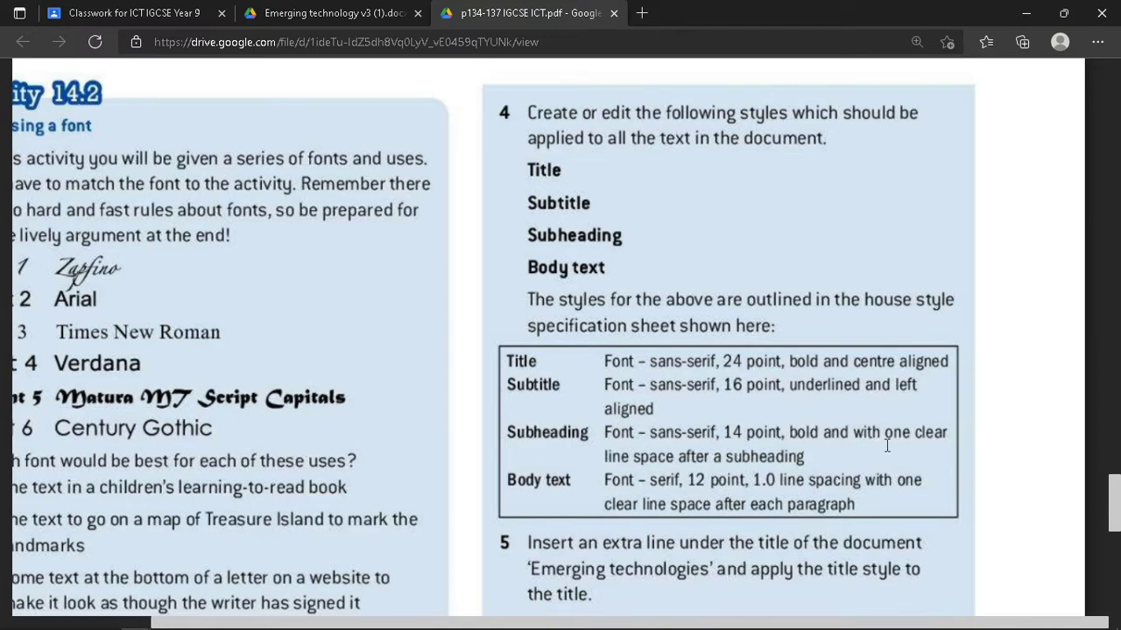
{"action": "key", "text": "alt+Tab"}
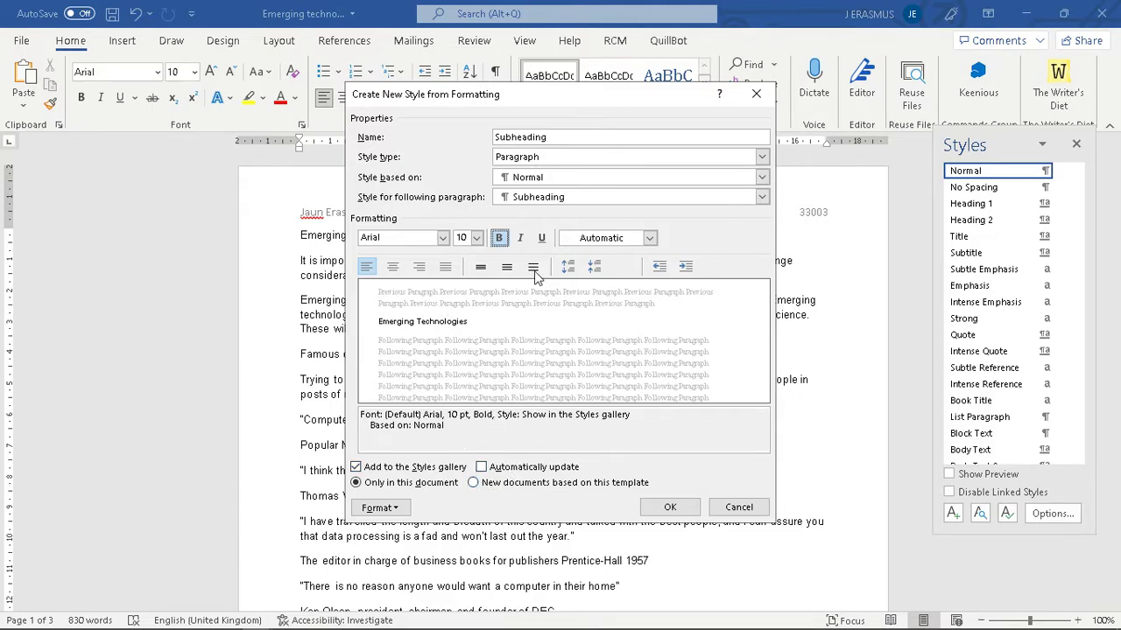
- Leave the font colour unchanged and settle on single line spacing for Subheading
{"action": "left_click", "coordinate": [648, 238]}
{"action": "left_click", "coordinate": [649, 237]}
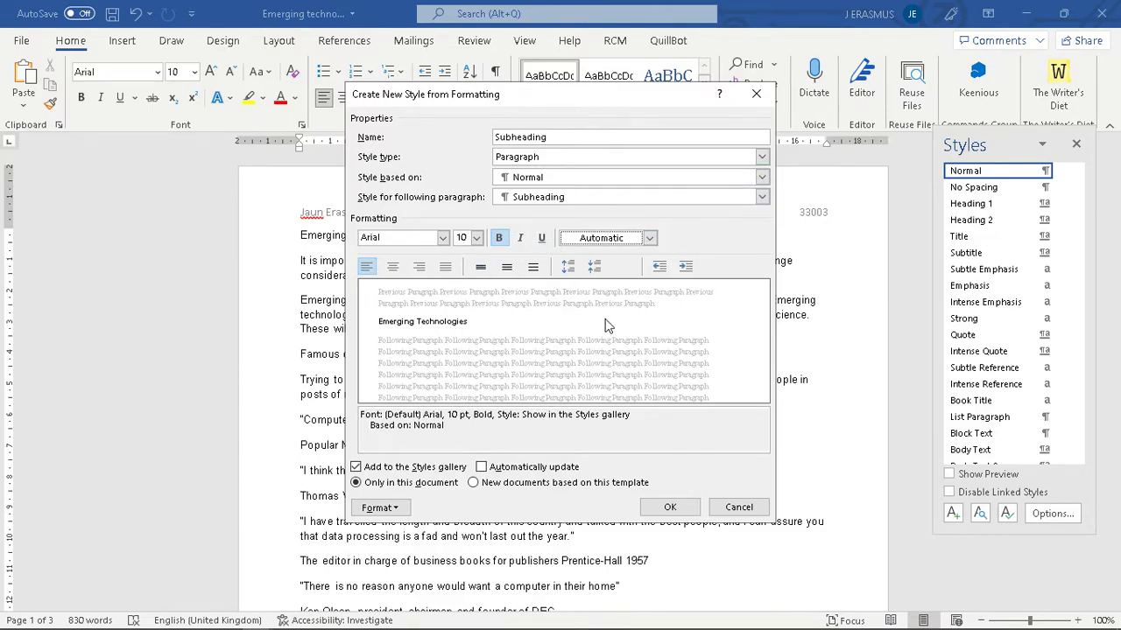
{"action": "left_click", "coordinate": [506, 267]}
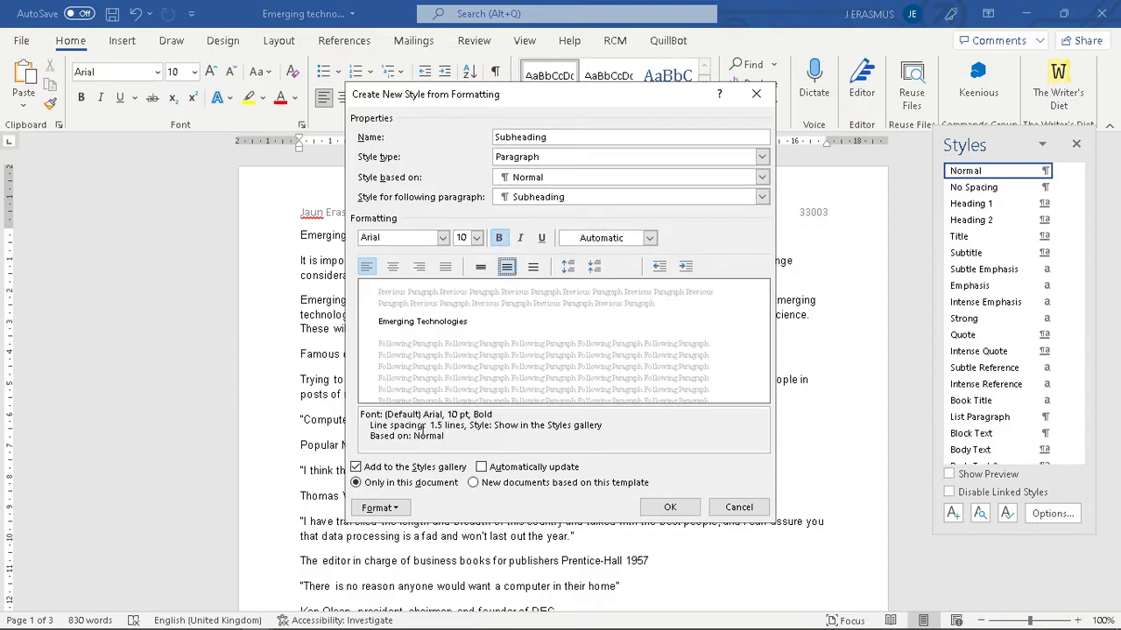
{"action": "left_click", "coordinate": [481, 268]}
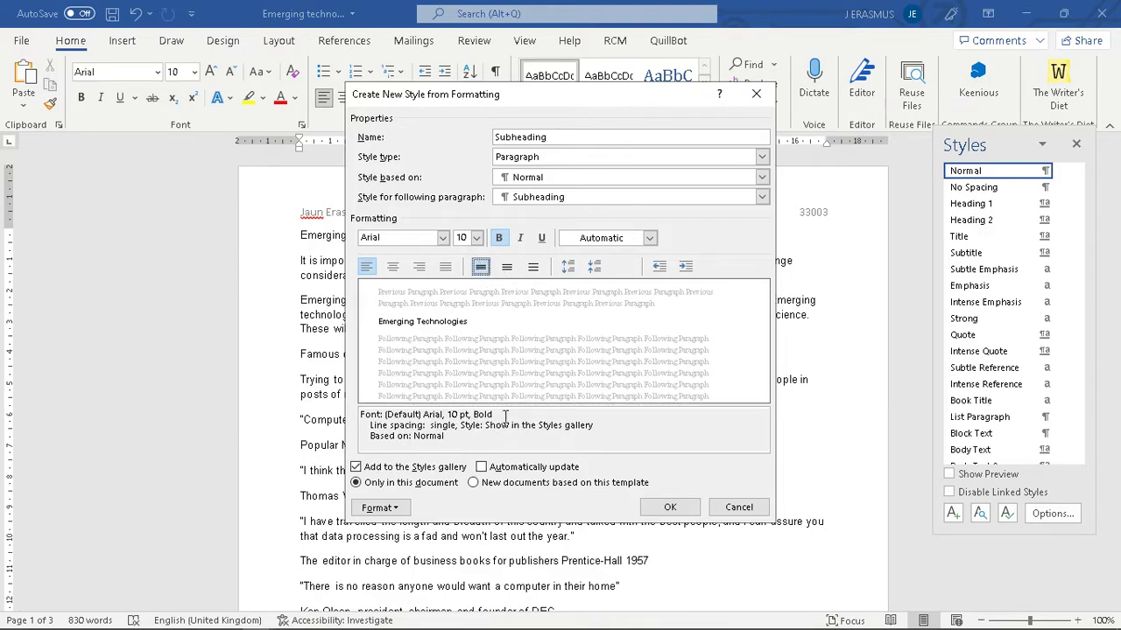
{"action": "left_click", "coordinate": [532, 269]}
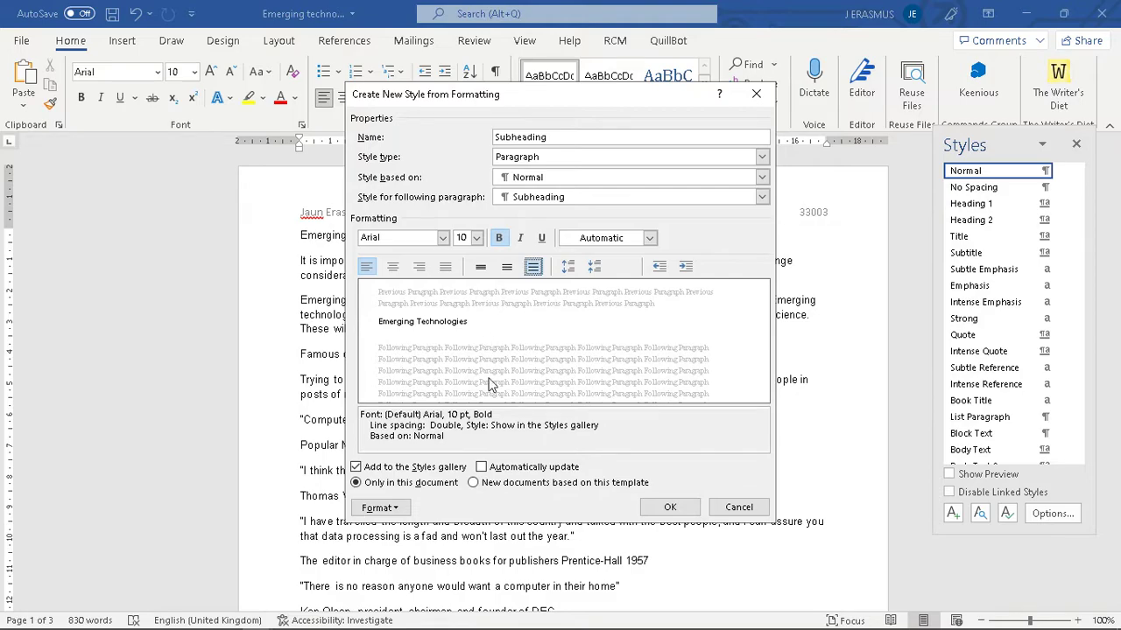
{"action": "left_click", "coordinate": [482, 269]}
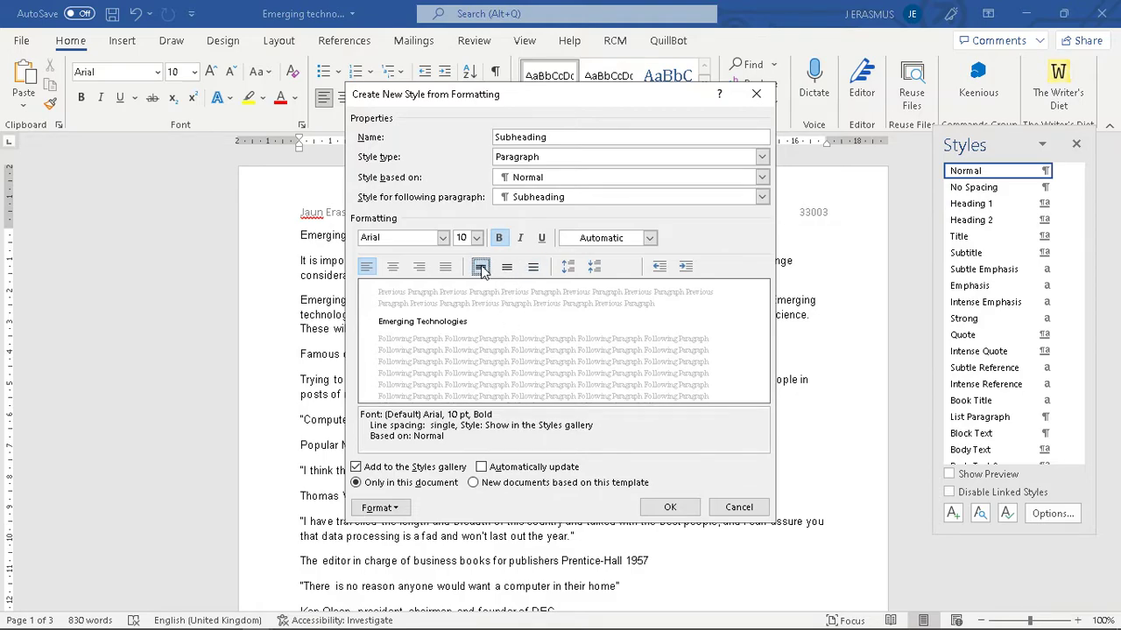
{"action": "left_click", "coordinate": [507, 269]}
{"action": "left_click", "coordinate": [487, 271]}
- Keep the automatic font colour, save the Subheading style and return to the spec PDF
{"action": "key", "text": "alt+Tab"}
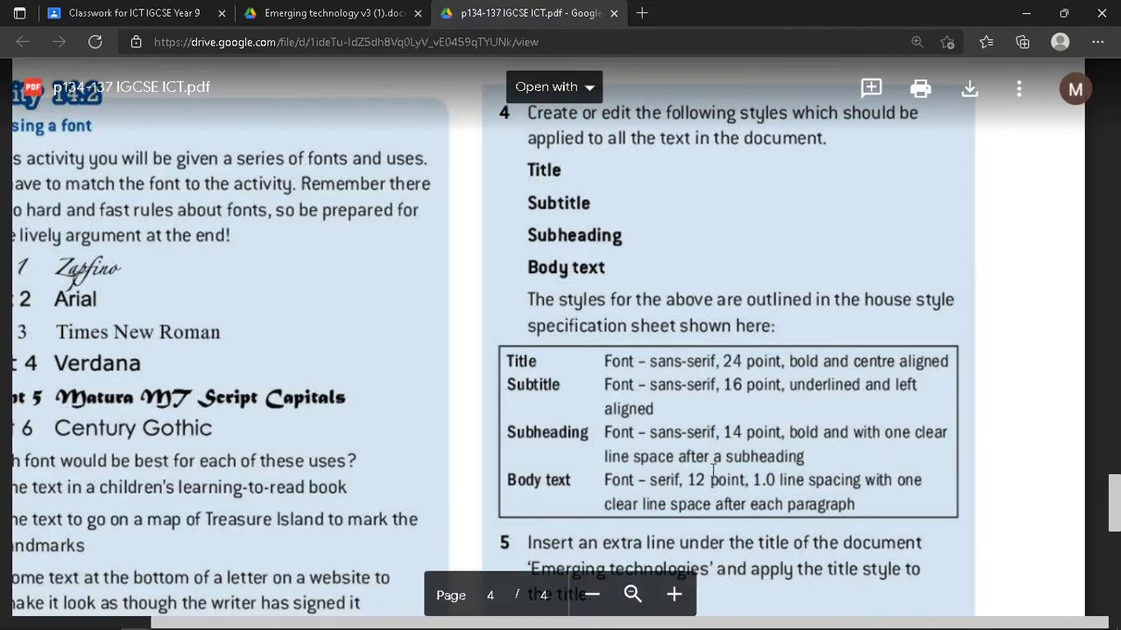
{"action": "key", "text": "alt+Tab"}
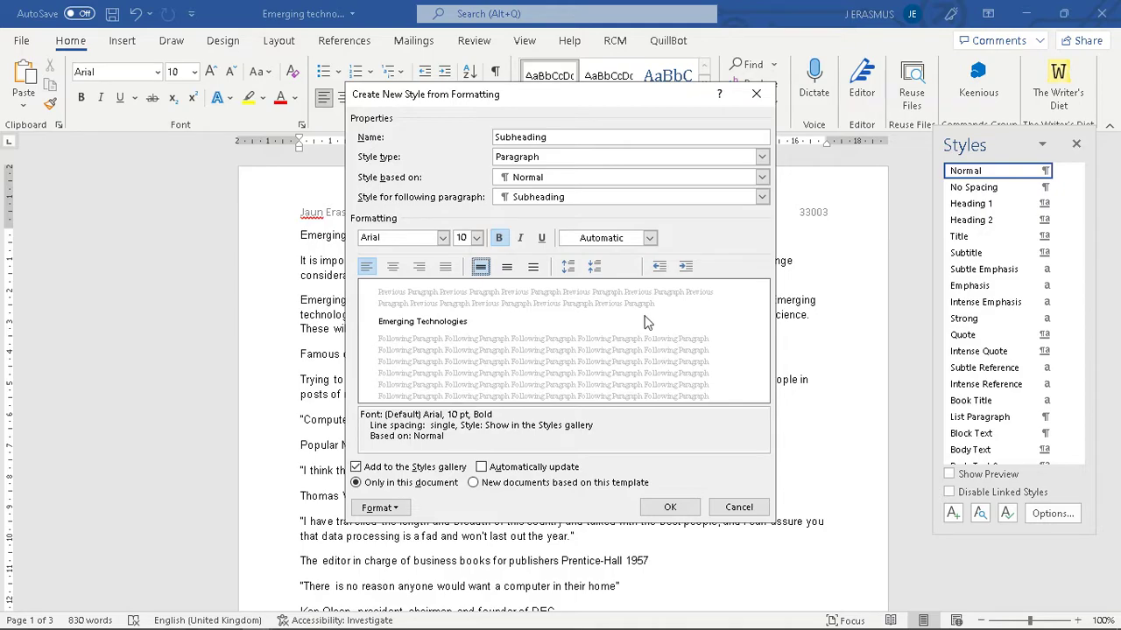
{"action": "left_click", "coordinate": [650, 238]}
{"action": "left_click", "coordinate": [650, 237]}
{"action": "left_click", "coordinate": [669, 509]}
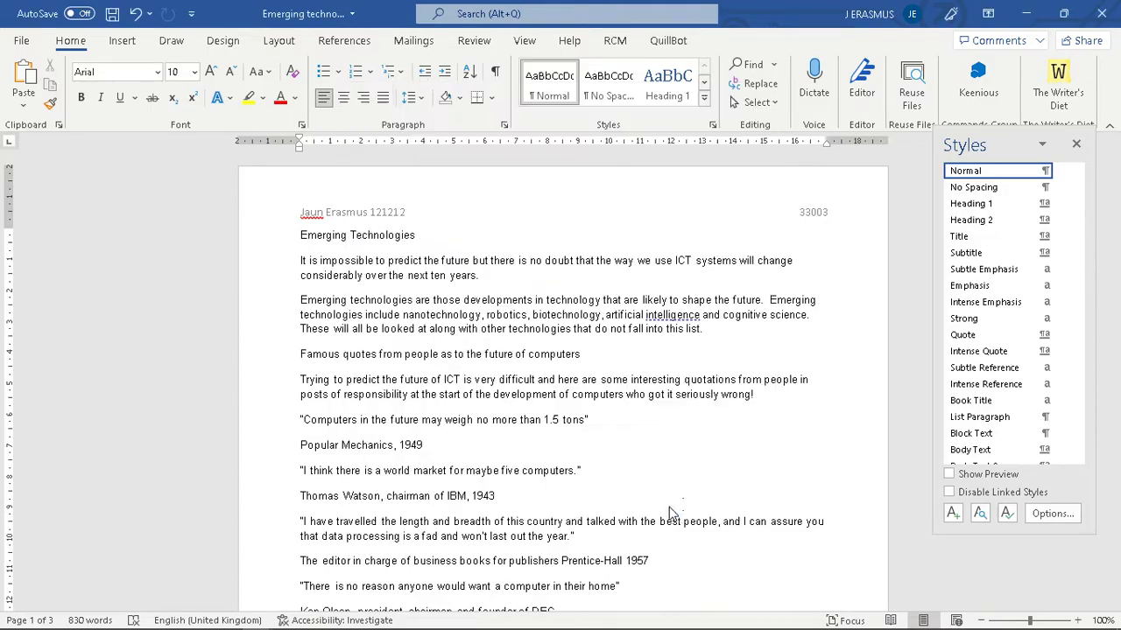
{"action": "key", "text": "alt+Tab"}
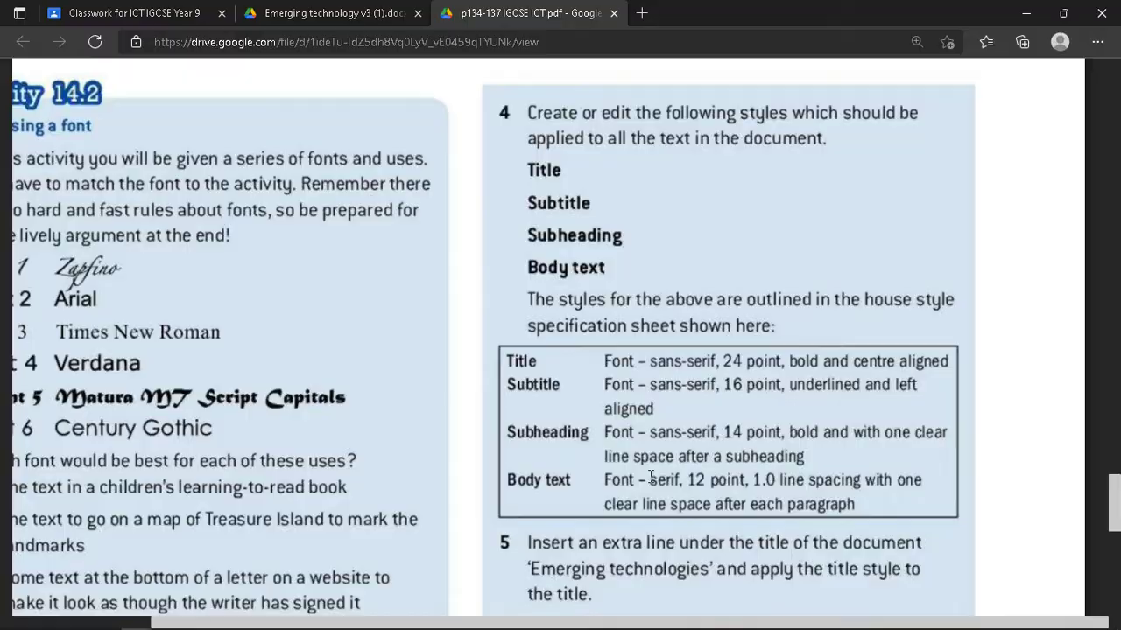
- Open the Body Text style for modification from the Styles pane
{"action": "key", "text": "alt+Tab"}
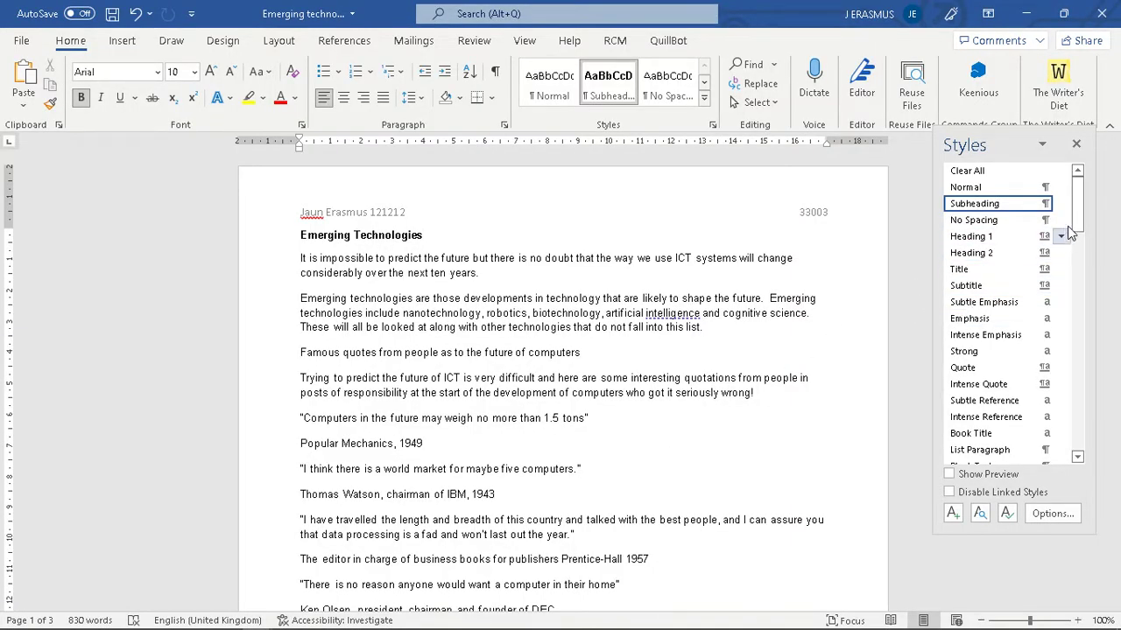
{"action": "scroll", "coordinate": [1080, 219], "scroll_direction": "down", "scroll_amount": 4}
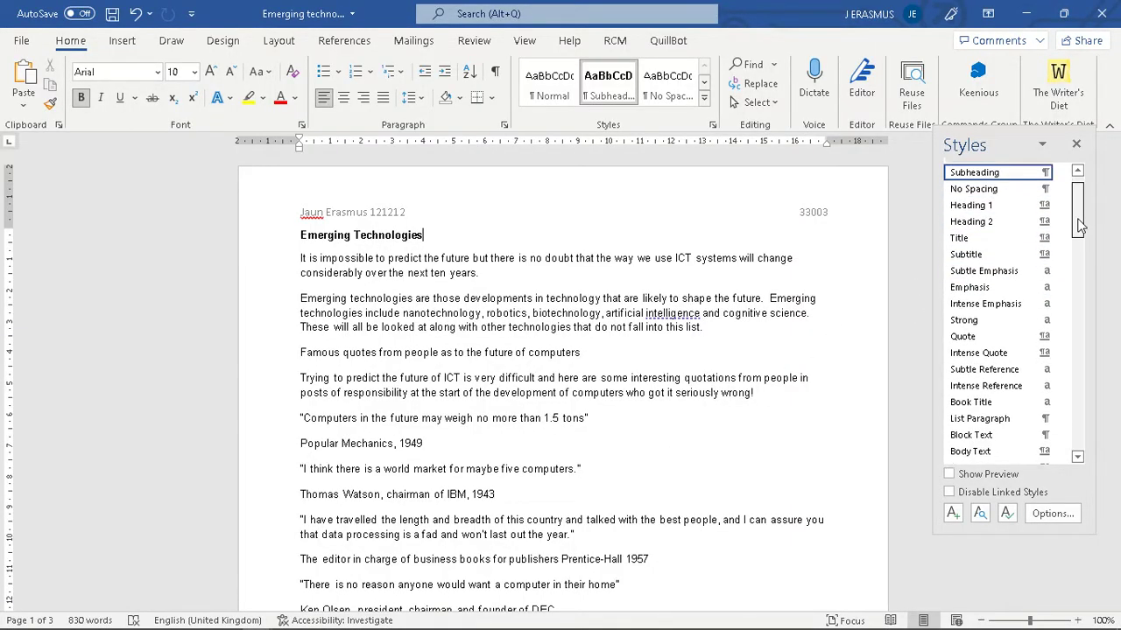
{"action": "key", "text": "alt+Tab"}
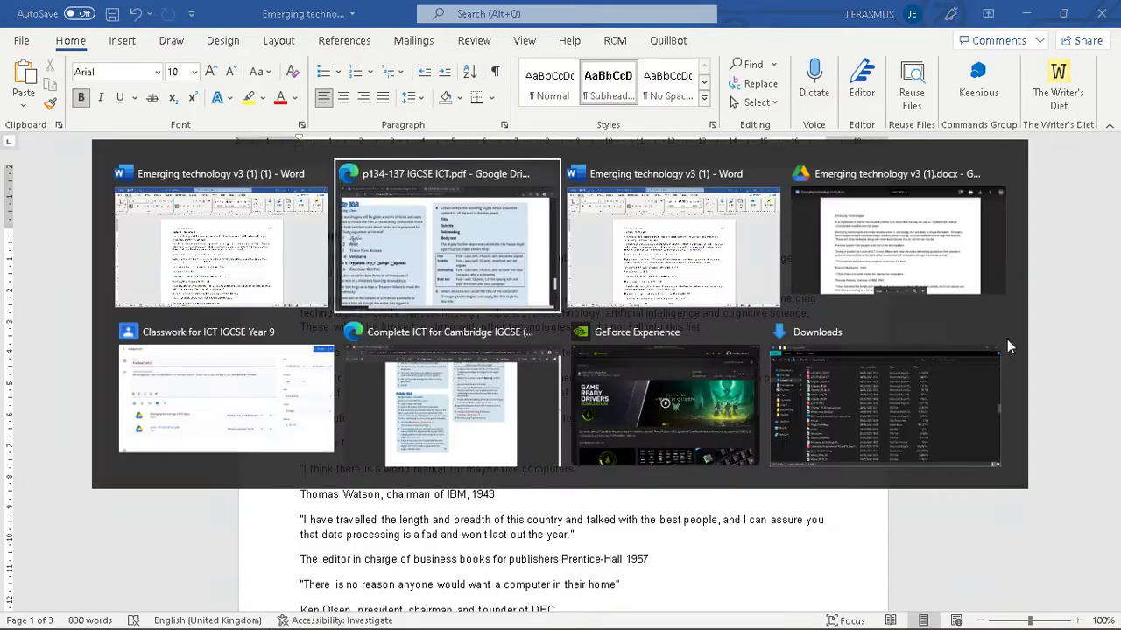
{"action": "key", "text": "alt+Tab"}
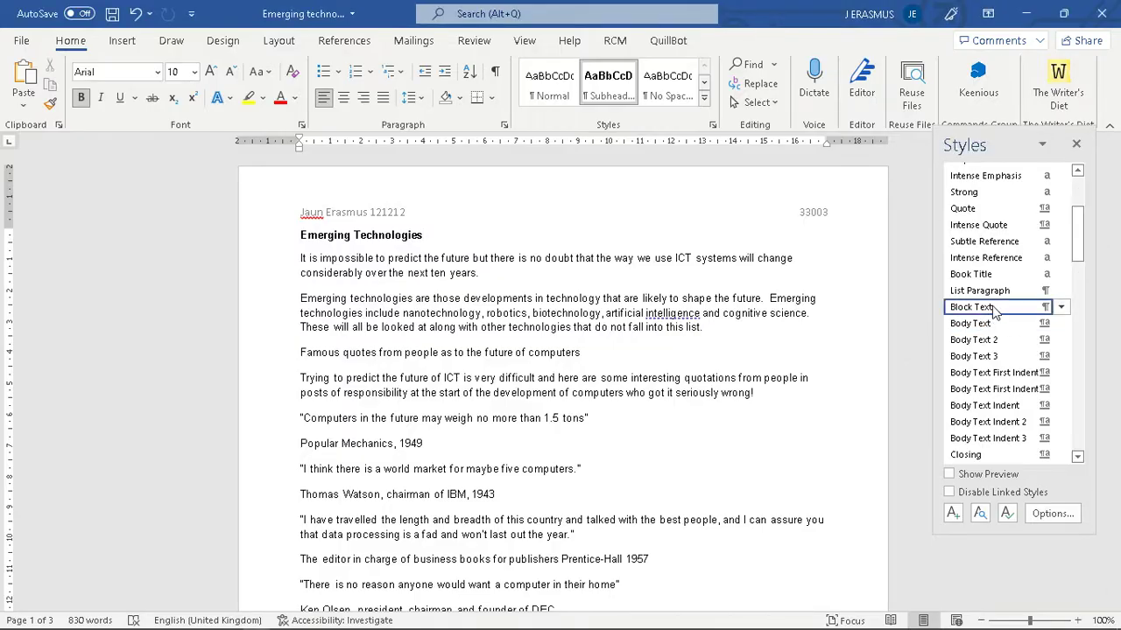
{"action": "left_click", "coordinate": [1060, 323]}
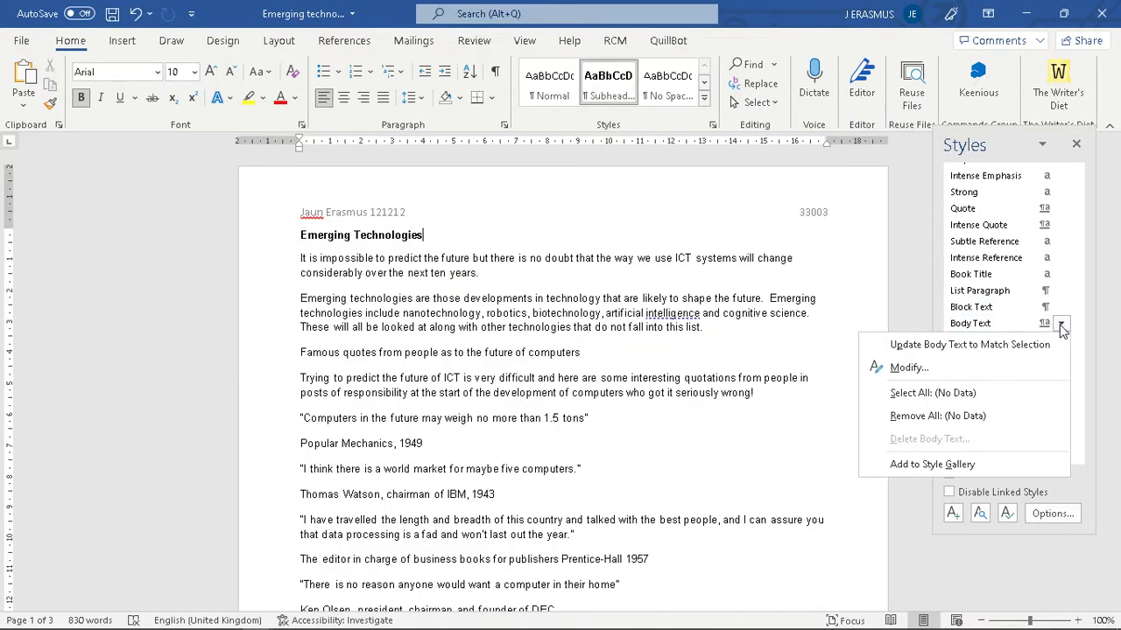
{"action": "left_click", "coordinate": [897, 368]}
{"action": "key", "text": "alt+Tab"}
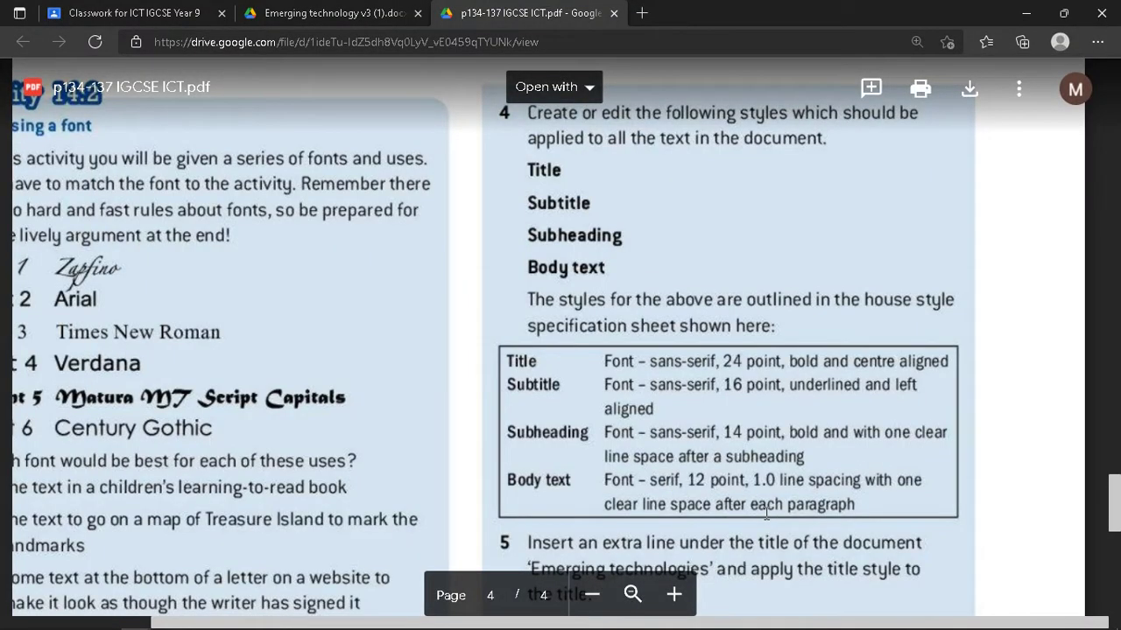
{"action": "key", "text": "alt+Tab"}
- Set Body Text to 12 pt Arial with single line spacing and save it
{"action": "left_click", "coordinate": [460, 237]}
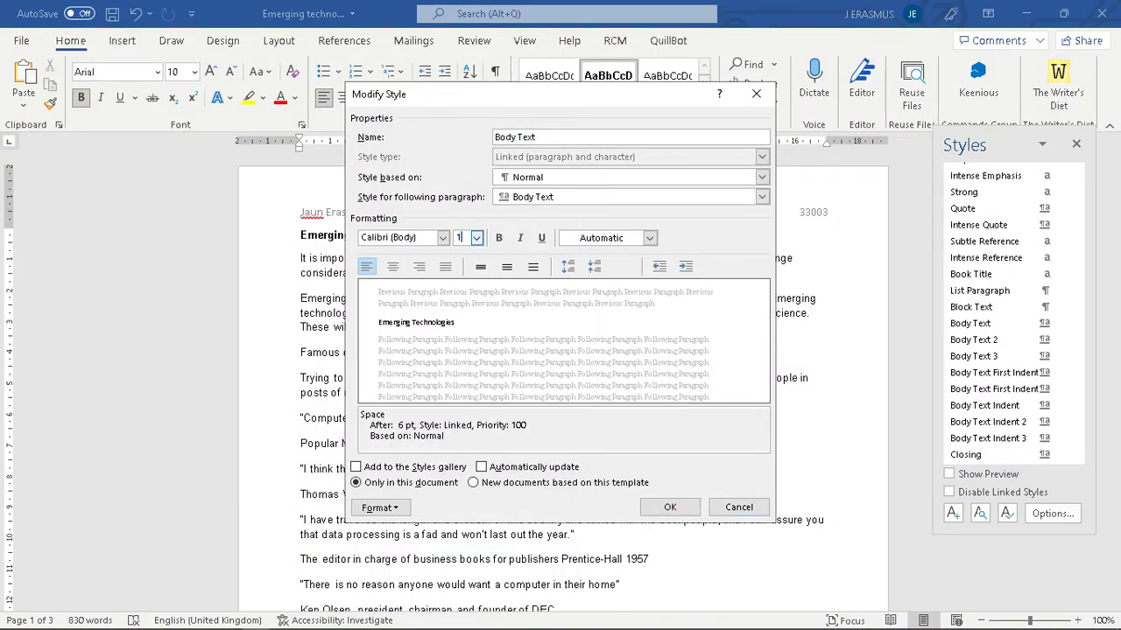
{"action": "left_click", "coordinate": [381, 237]}
{"action": "type", "text": "Arial"}
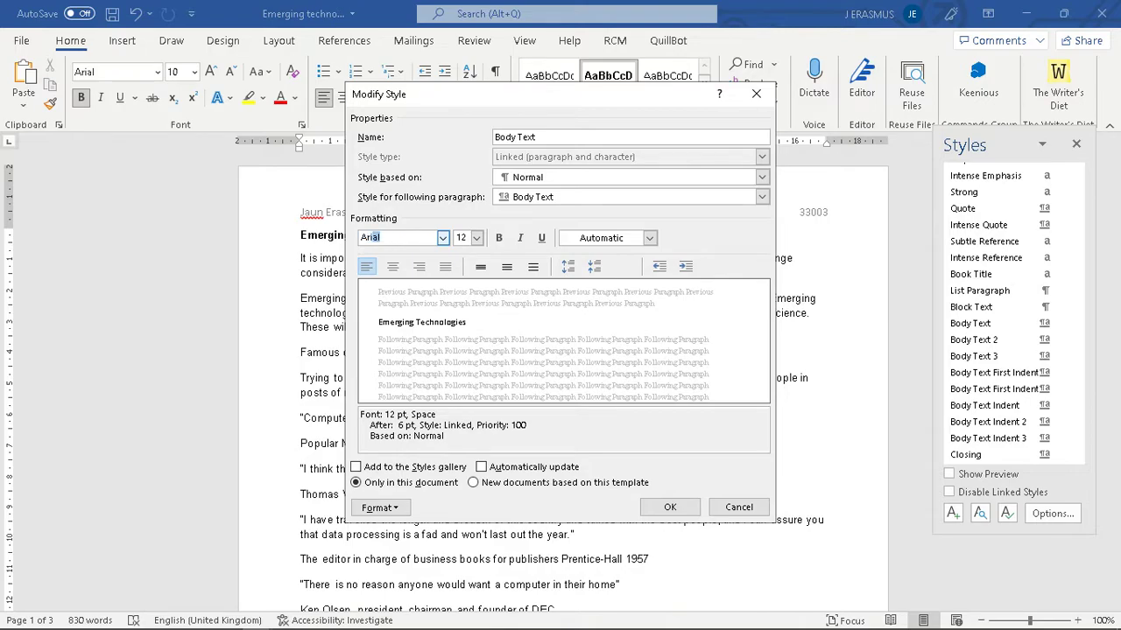
{"action": "key", "text": "alt+Tab"}
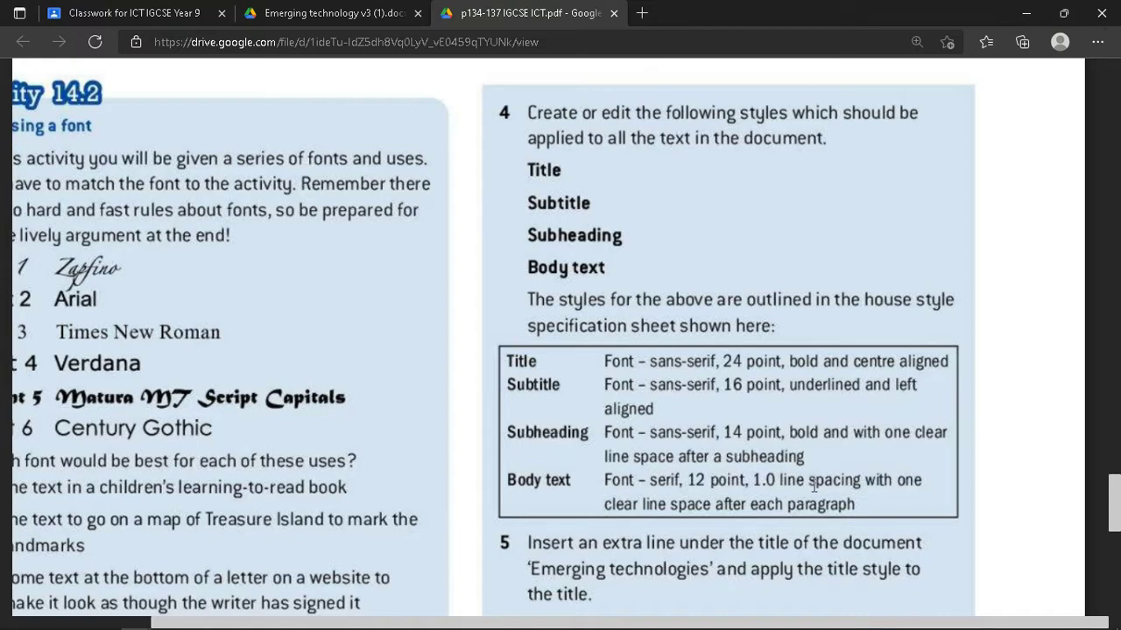
{"action": "key", "text": "alt+Tab"}
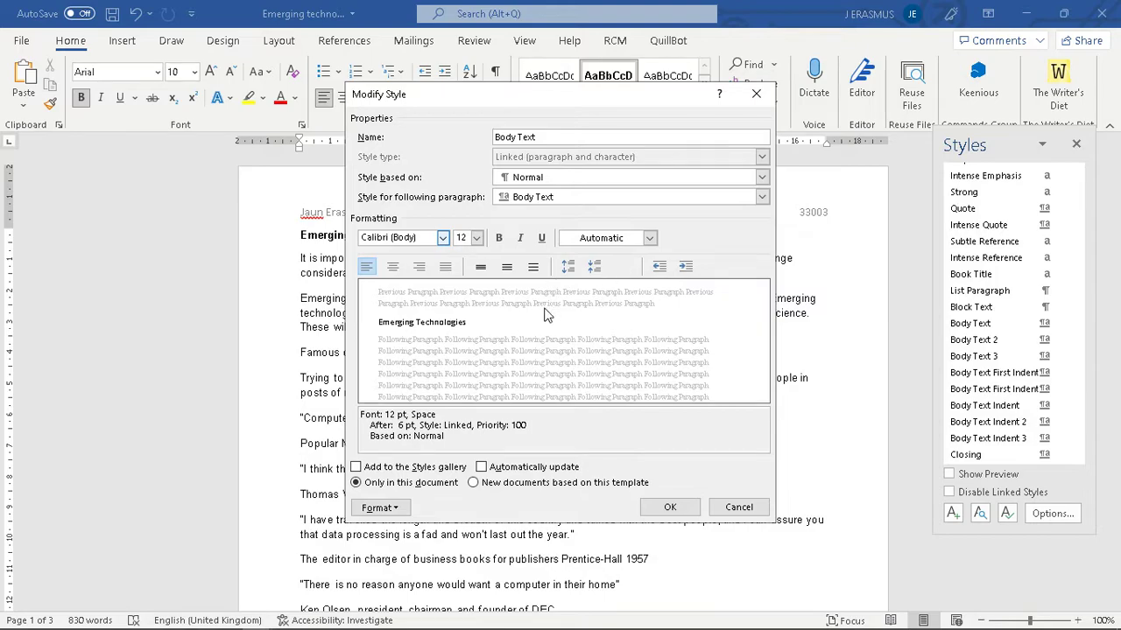
{"action": "left_click", "coordinate": [482, 268]}
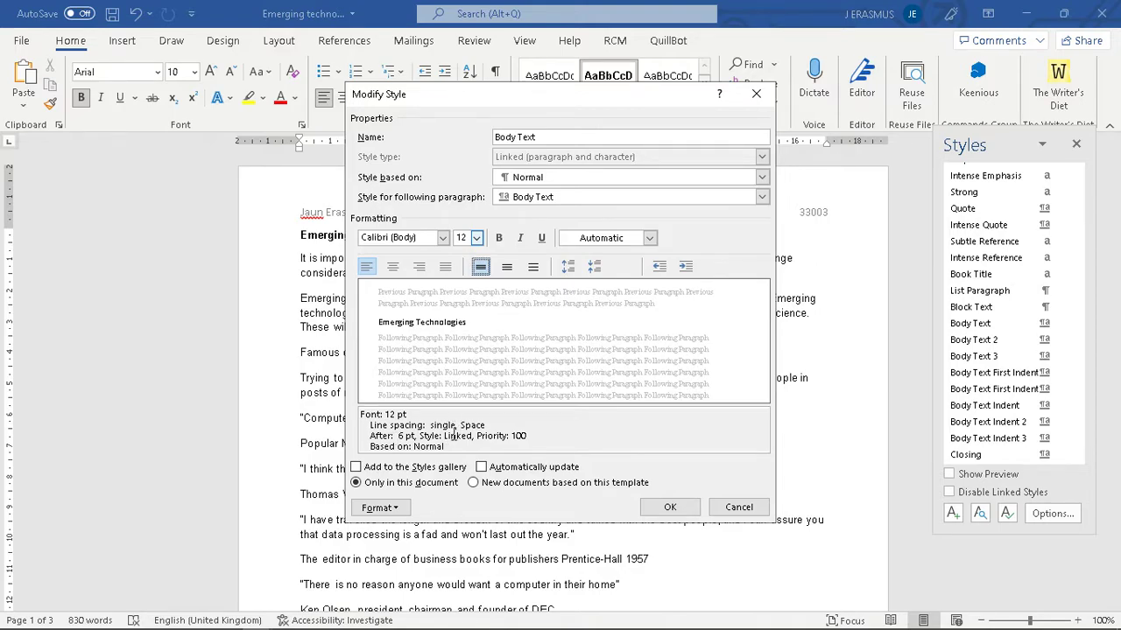
{"action": "left_click", "coordinate": [669, 508]}
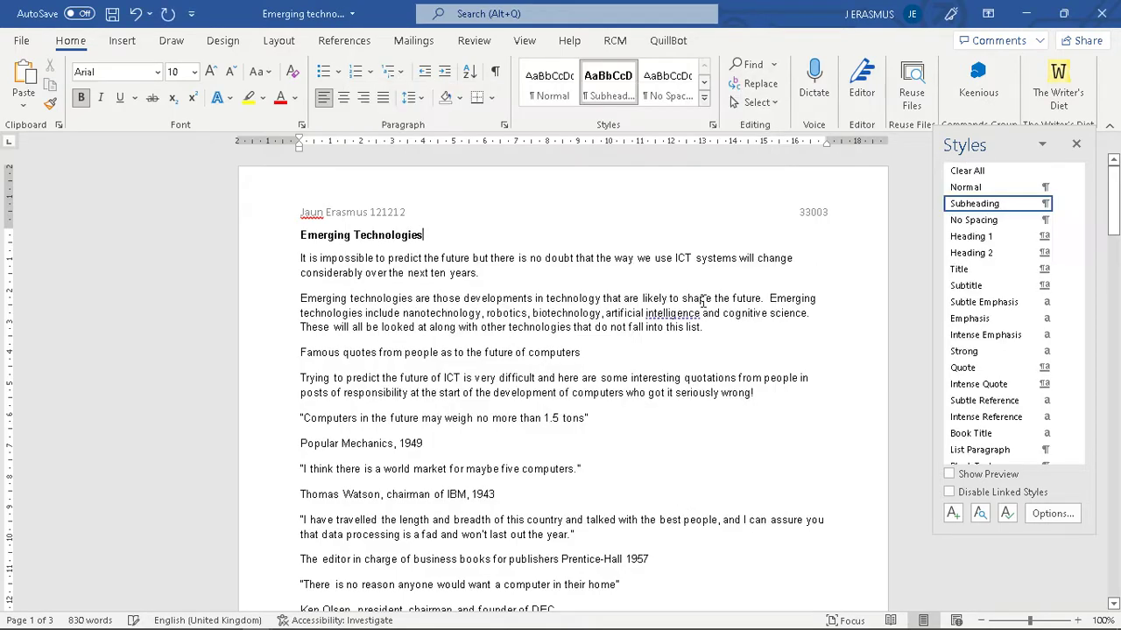
{"action": "left_click", "coordinate": [504, 125]}
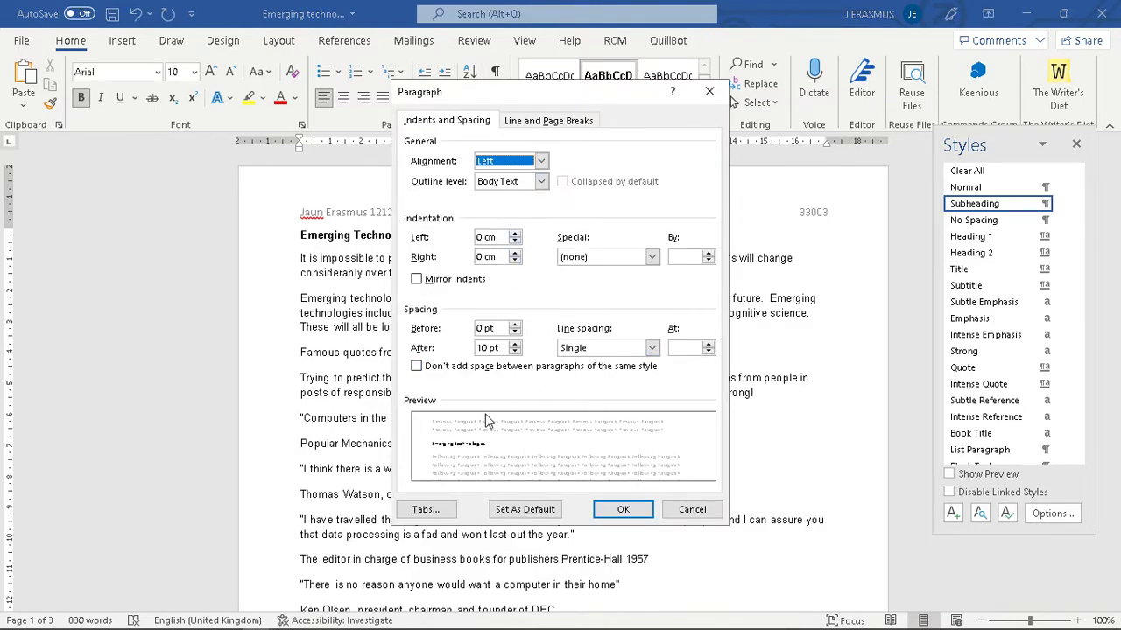
{"action": "left_click", "coordinate": [418, 368]}
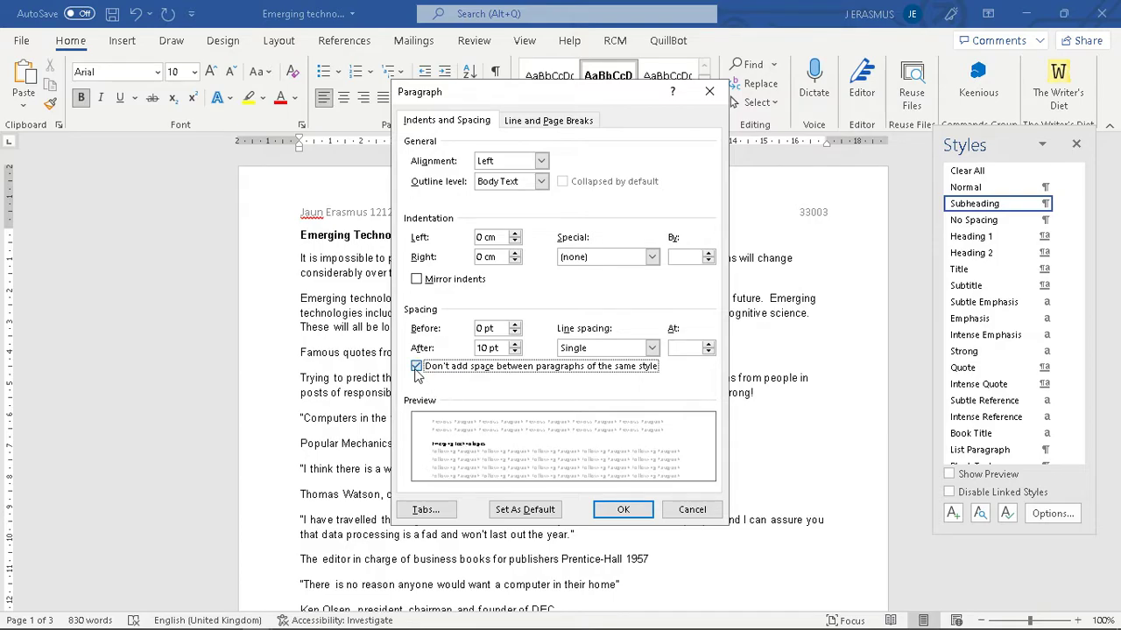
{"action": "left_click", "coordinate": [416, 368]}
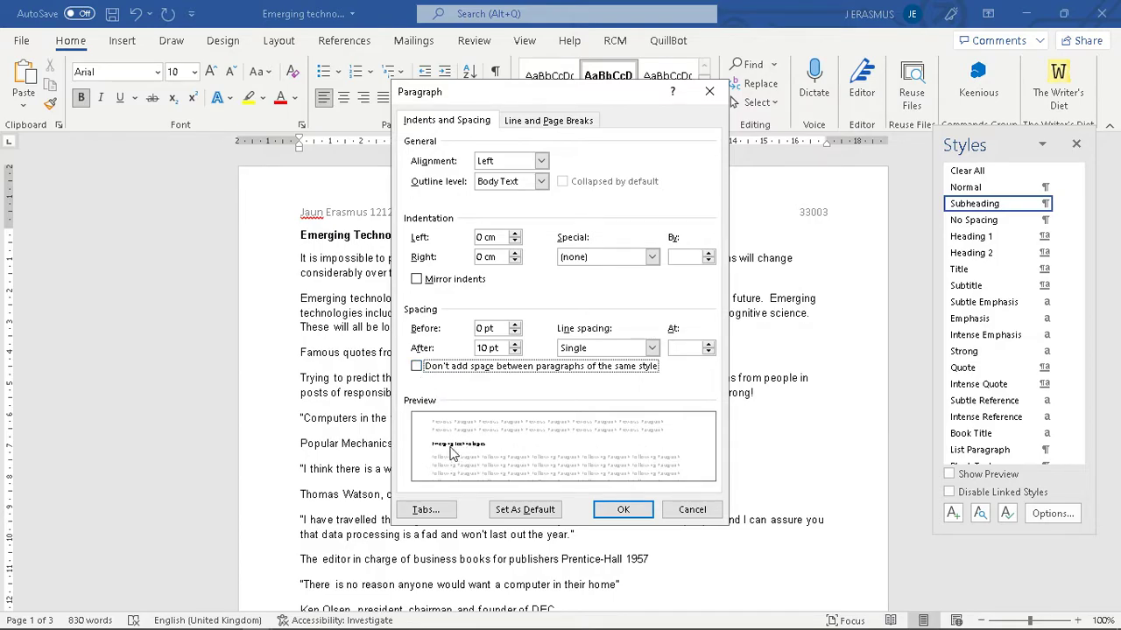
{"action": "left_click", "coordinate": [613, 510]}
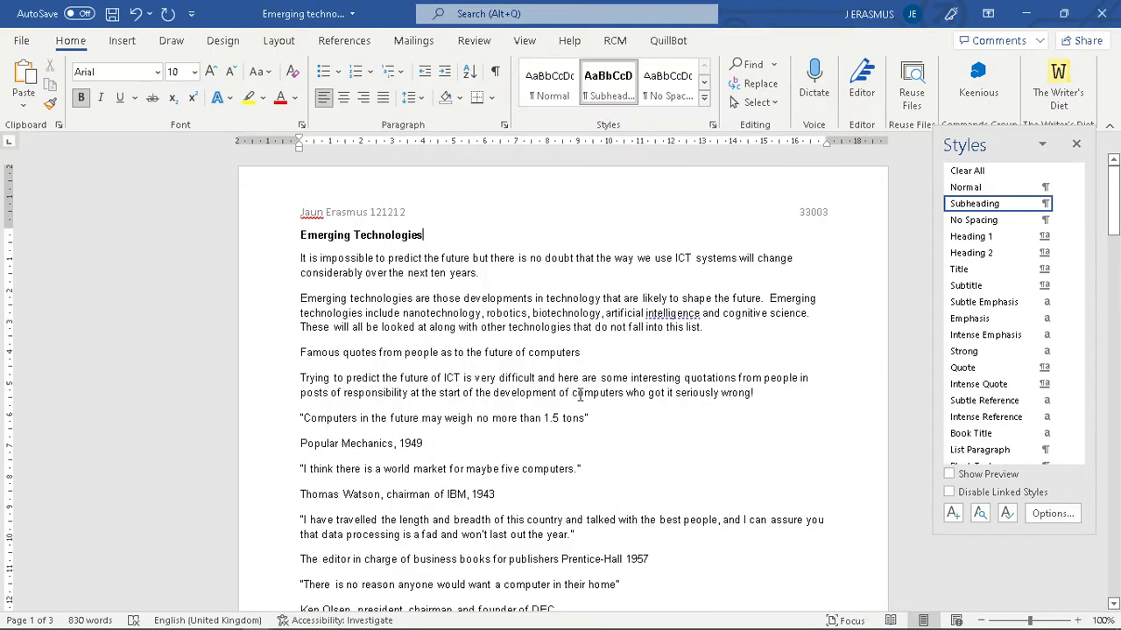
{"action": "key", "text": "alt+Tab"}
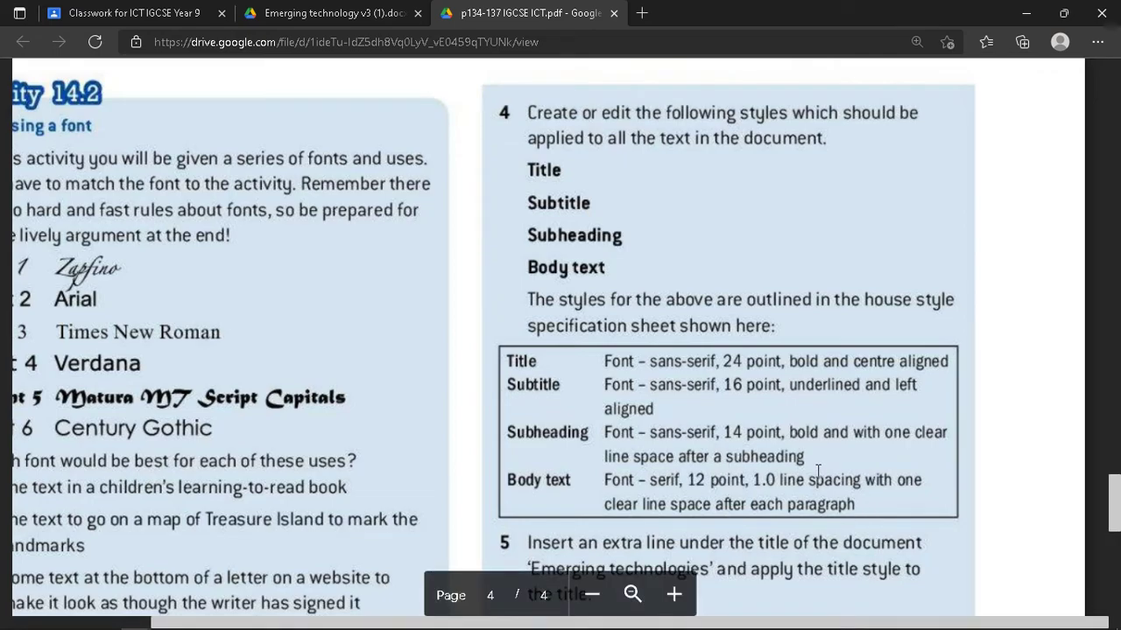
{"action": "key", "text": "alt+Tab"}
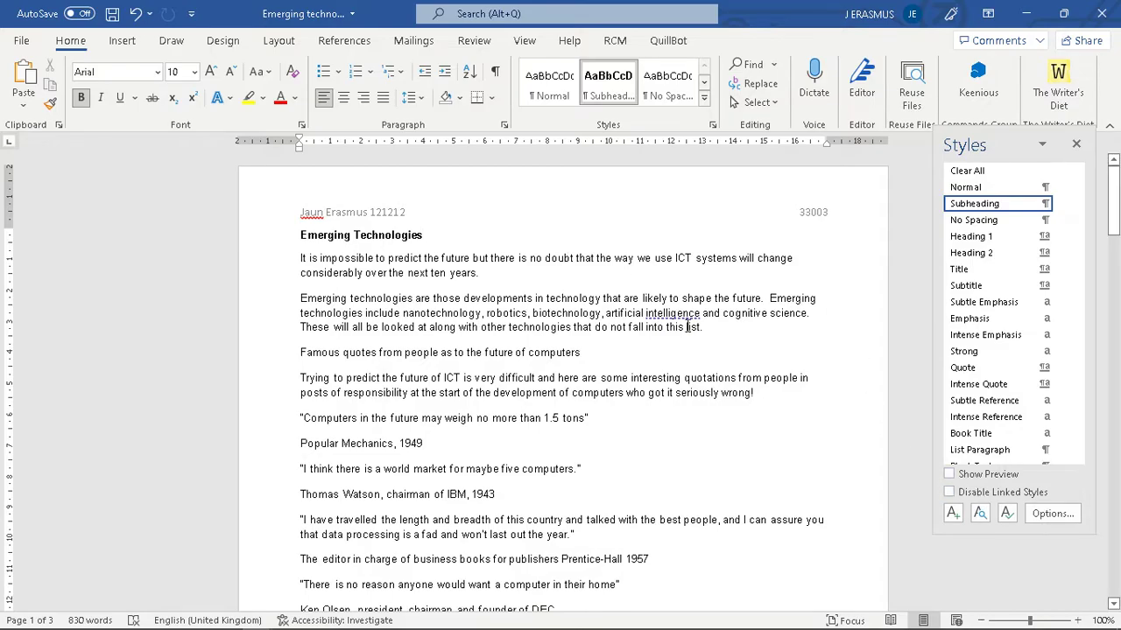
{"action": "key", "text": "alt+Tab"}
{"action": "scroll", "coordinate": [649, 412], "scroll_direction": "down", "scroll_amount": 2}
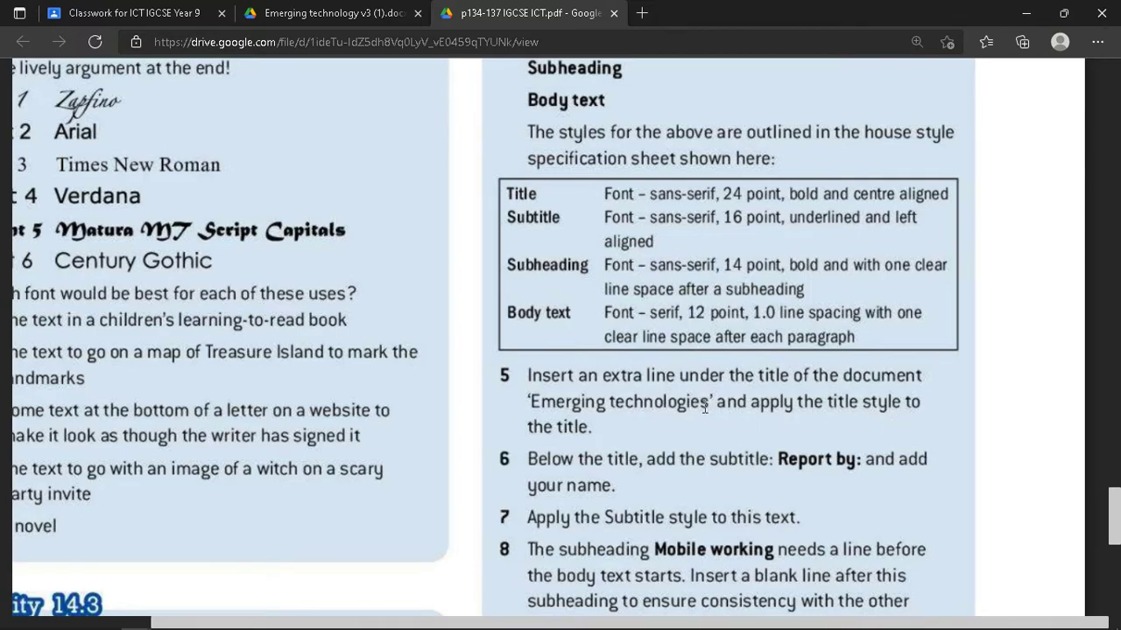
{"action": "key", "text": "alt+Tab"}
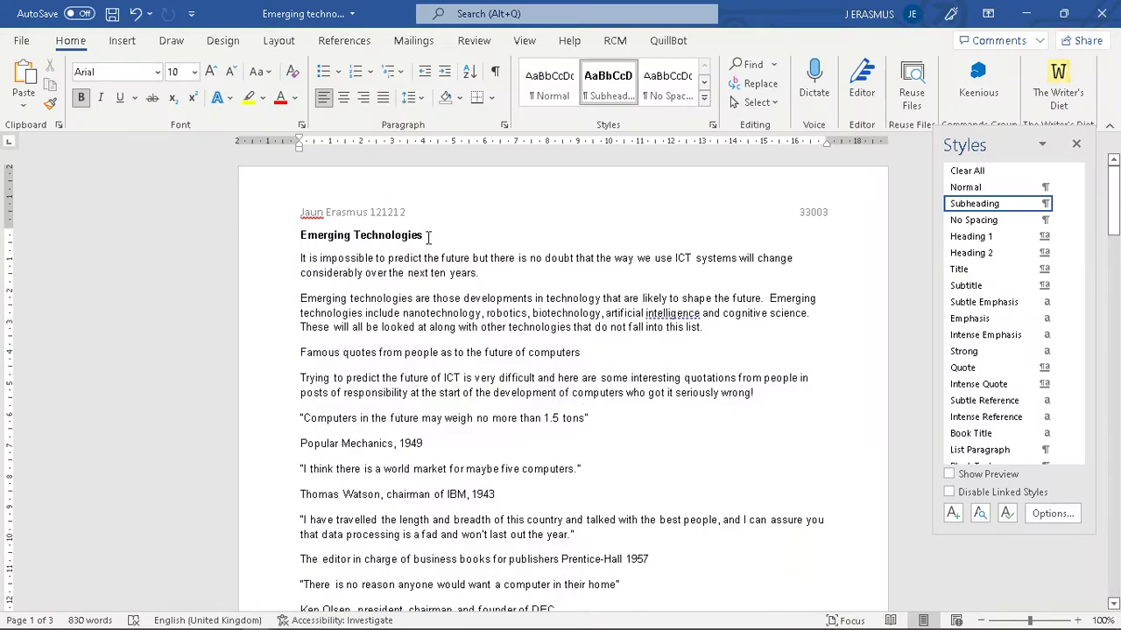
- Add an empty line below the Emerging Technologies heading
{"action": "left_click_drag", "start_coordinate": [428, 235], "coordinate": [299, 235]}
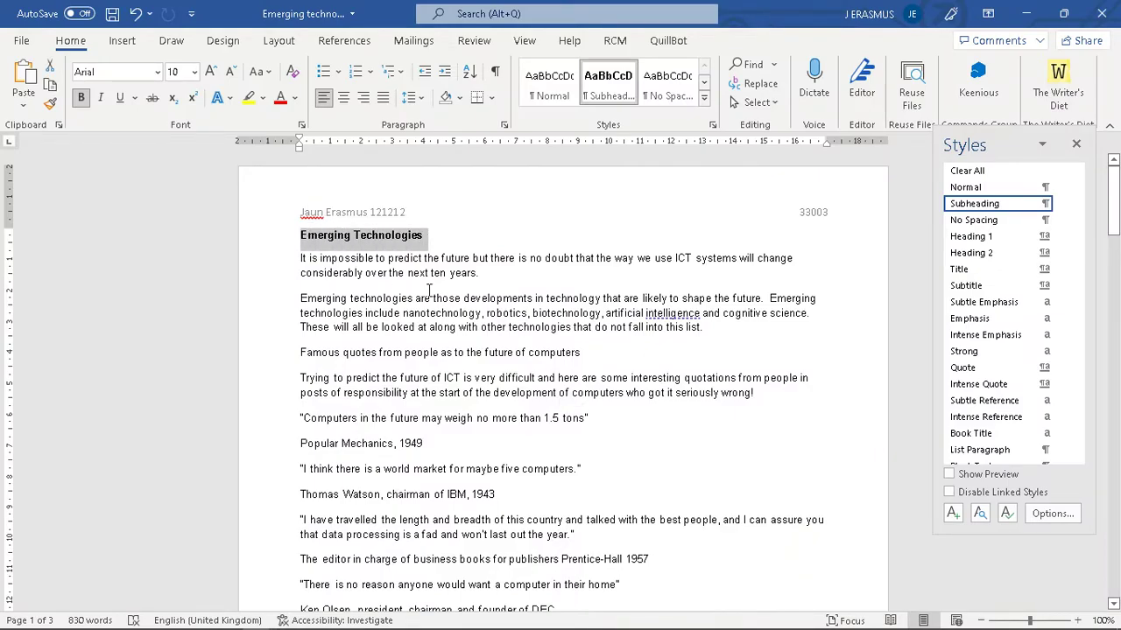
{"action": "key", "text": "alt+Tab"}
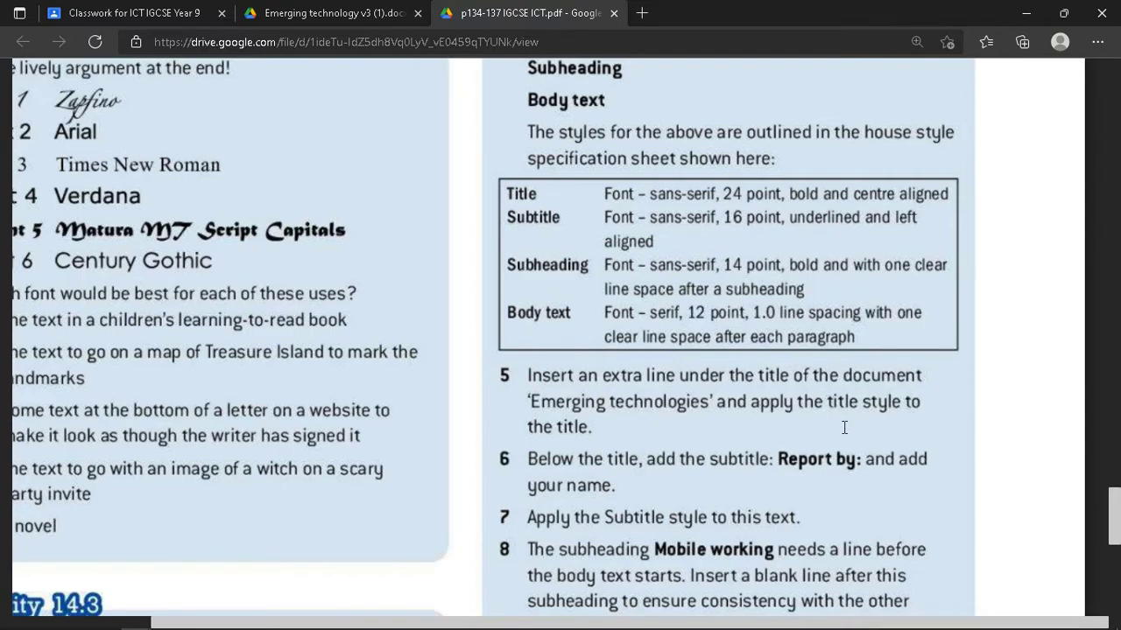
{"action": "key", "text": "alt+Tab"}
{"action": "left_click", "coordinate": [437, 243]}
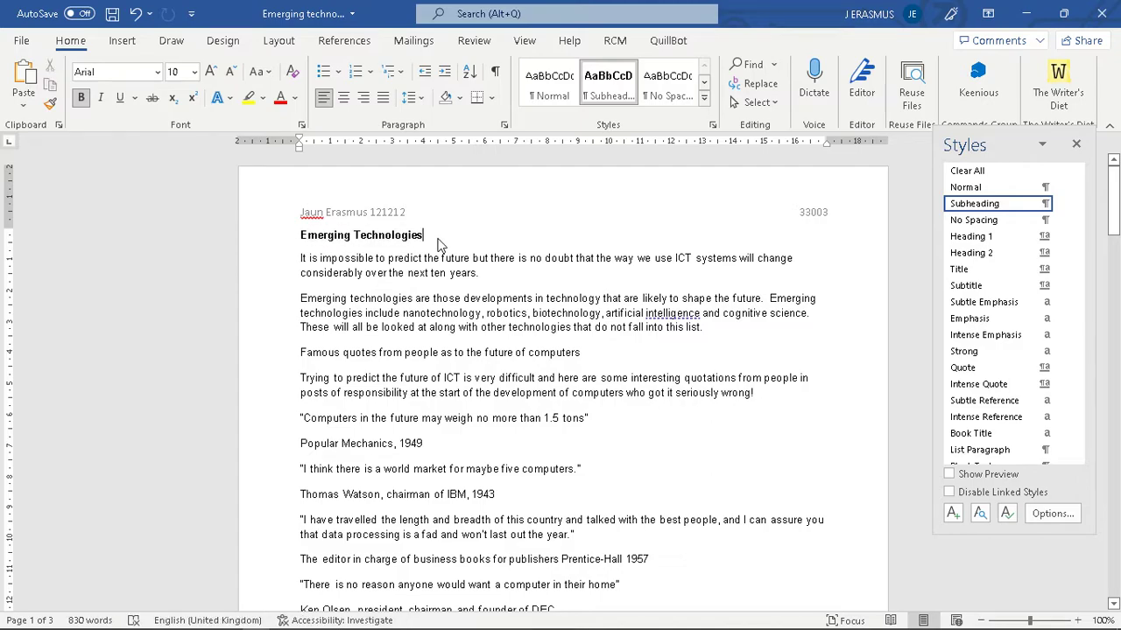
{"action": "key", "text": "Return"}
- Apply the Title style to the heading and place the cursor on the line below
{"action": "left_click_drag", "start_coordinate": [430, 234], "coordinate": [296, 237]}
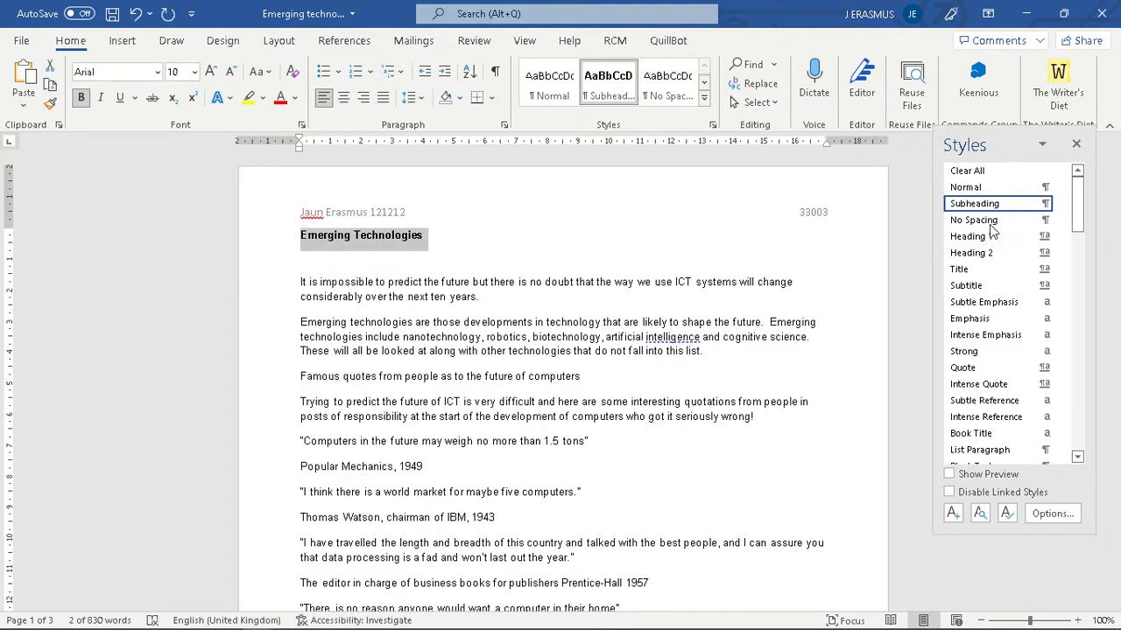
{"action": "left_click", "coordinate": [991, 270]}
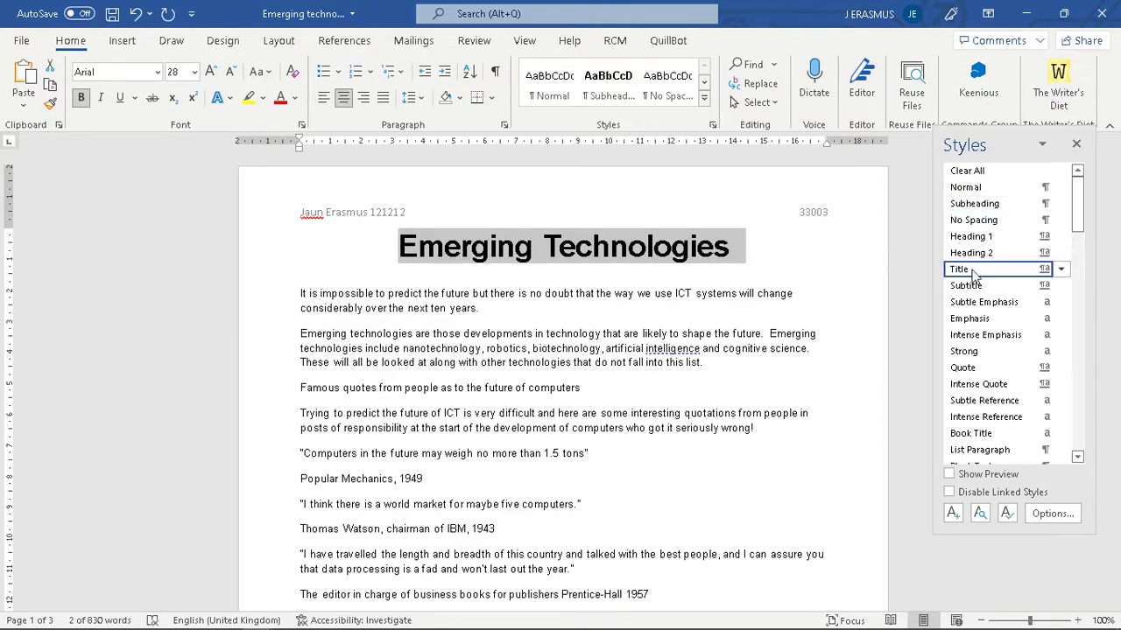
{"action": "key", "text": "alt+Tab"}
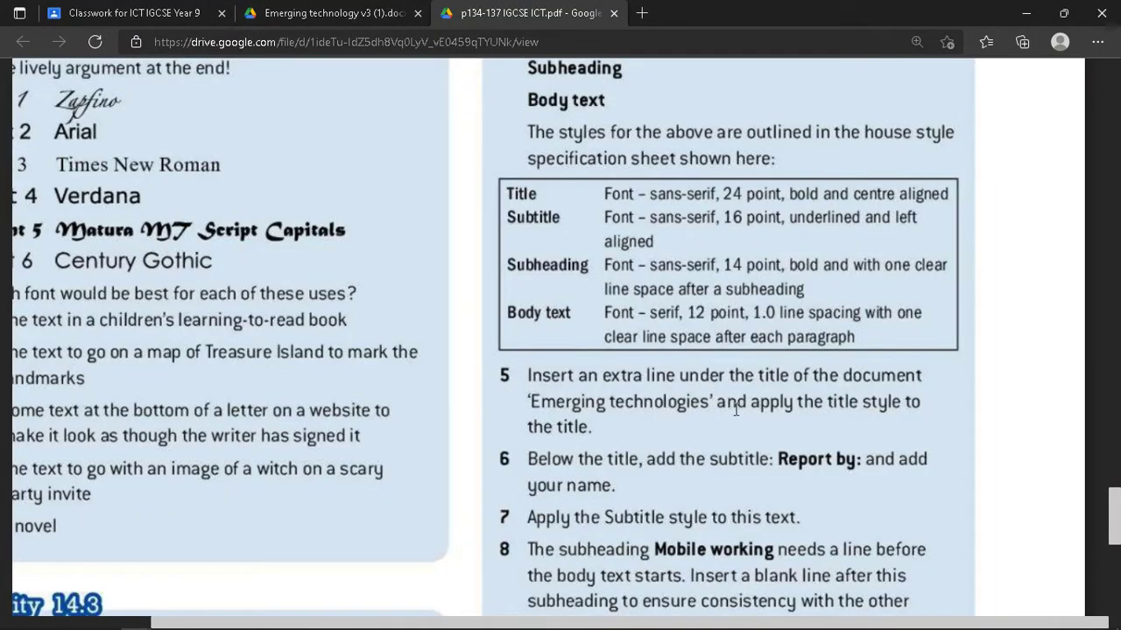
{"action": "scroll", "coordinate": [776, 411], "scroll_direction": "down", "scroll_amount": 1}
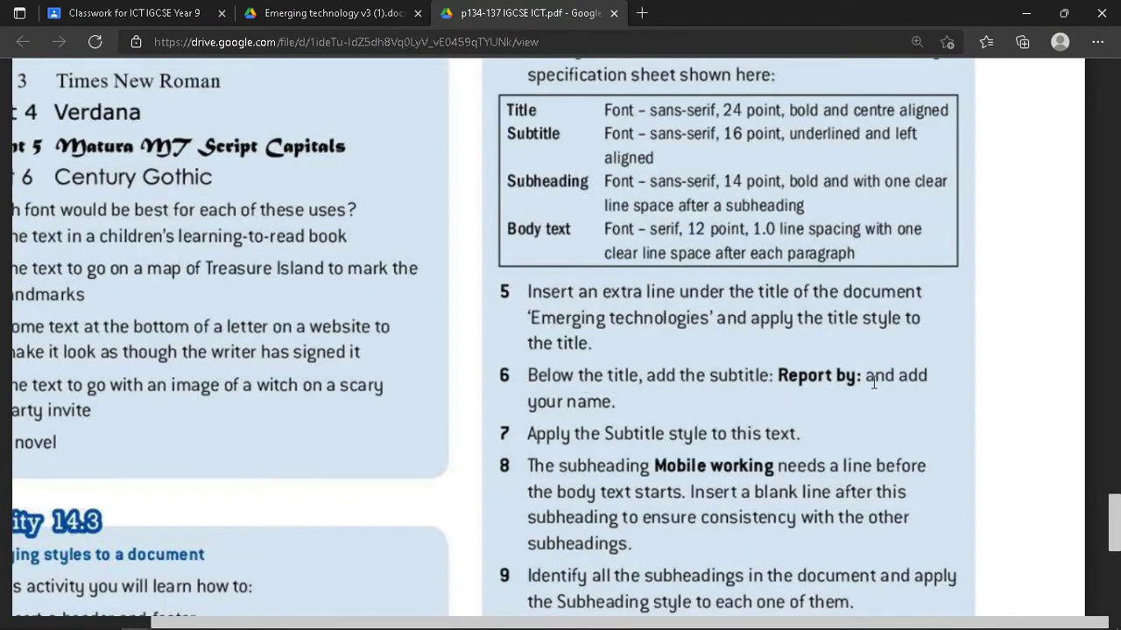
{"action": "key", "text": "alt+Tab"}
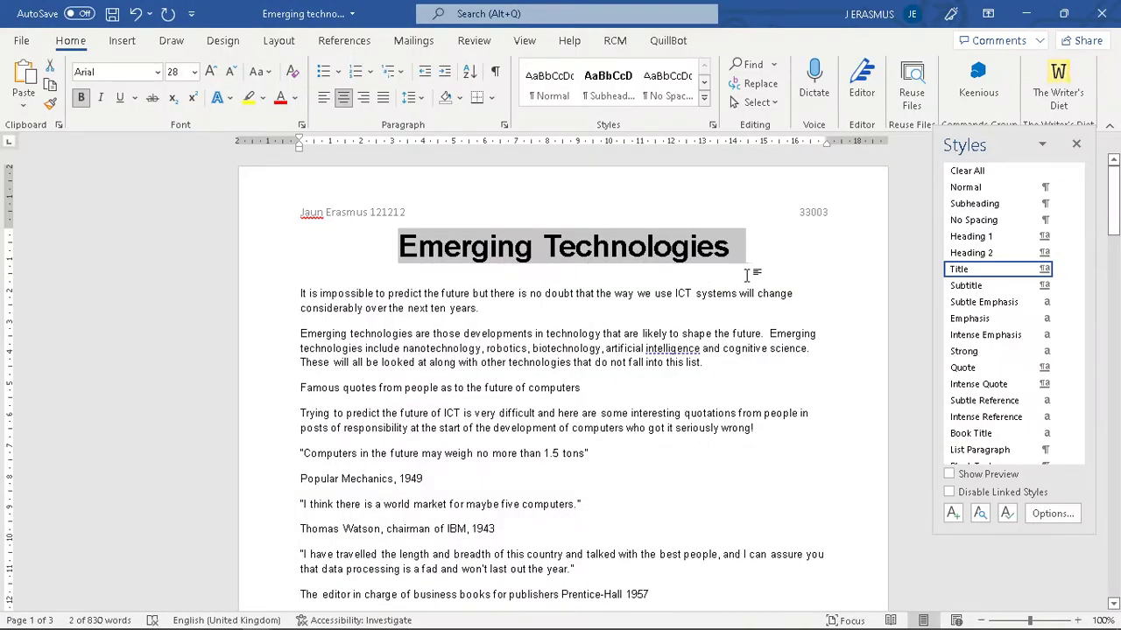
{"action": "left_click", "coordinate": [751, 275]}
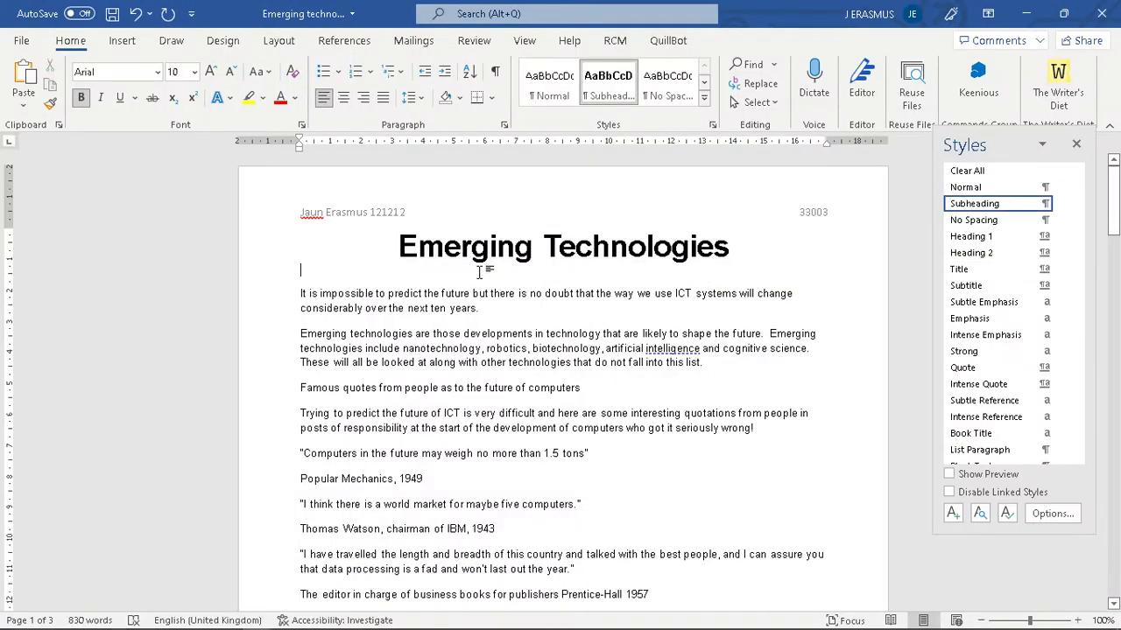
- Type a 'Report by:' line with the author's name under the title
{"action": "key", "text": "alt+Tab"}
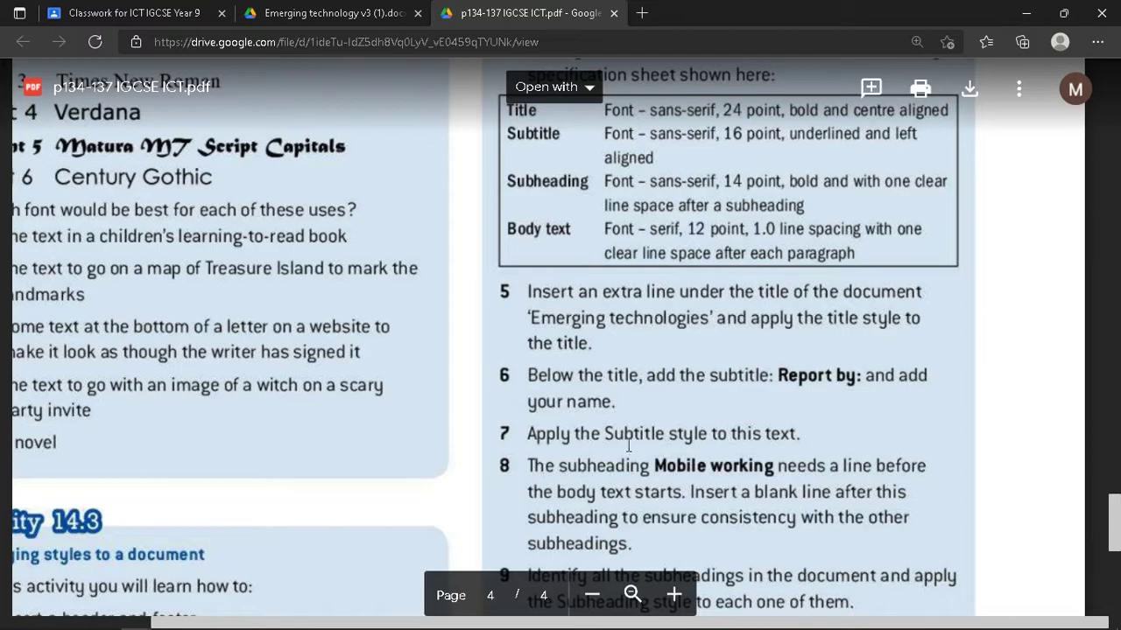
{"action": "key", "text": "alt+Tab"}
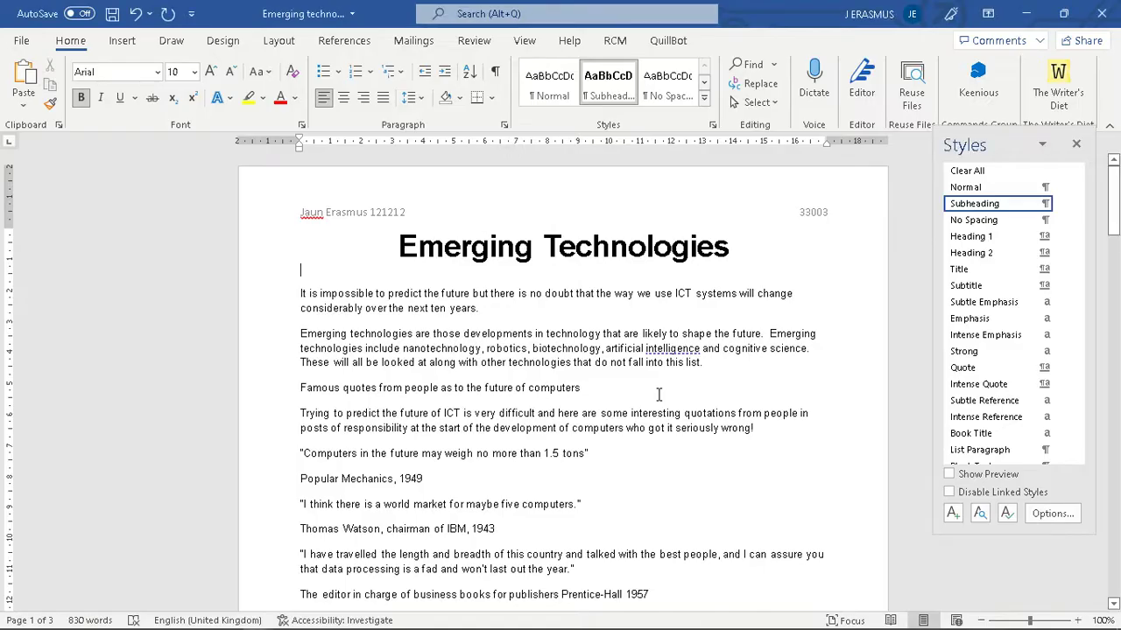
{"action": "type", "text": "Report by:"}
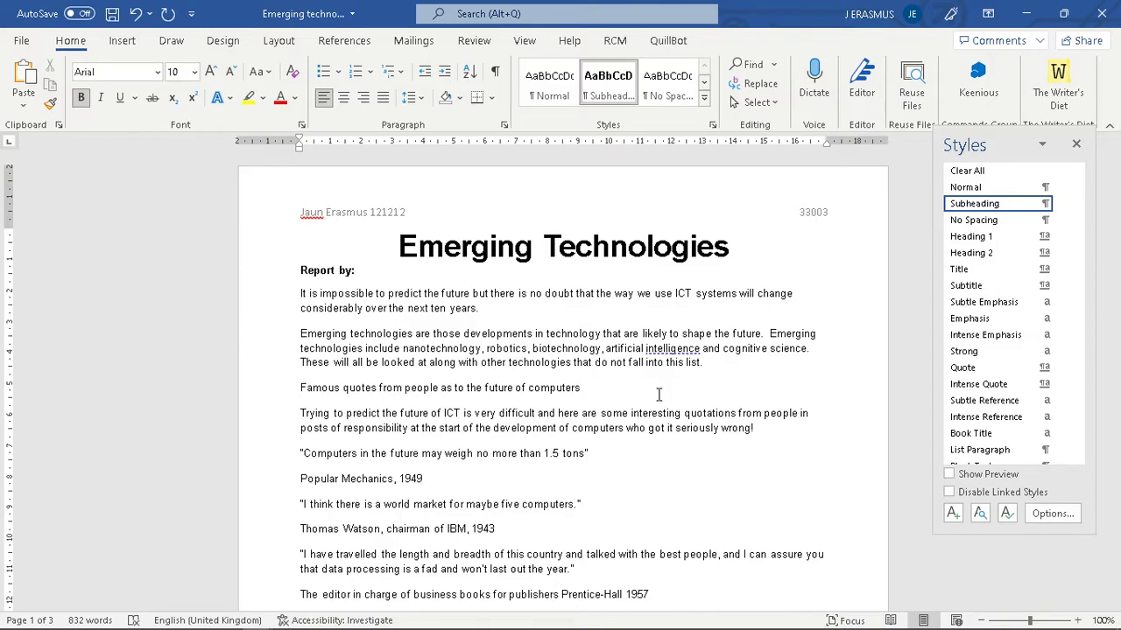
{"action": "key", "text": "alt+Tab"}
{"action": "key", "text": "alt+Tab"}
{"action": "key", "text": "alt"}
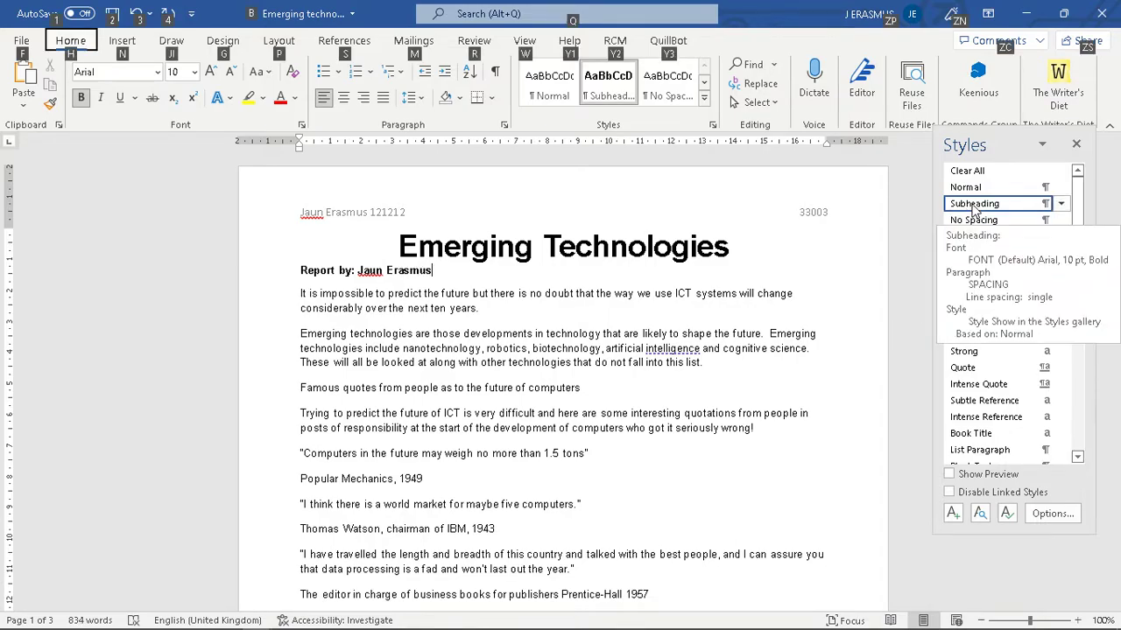
{"action": "key", "text": "alt+Tab"}
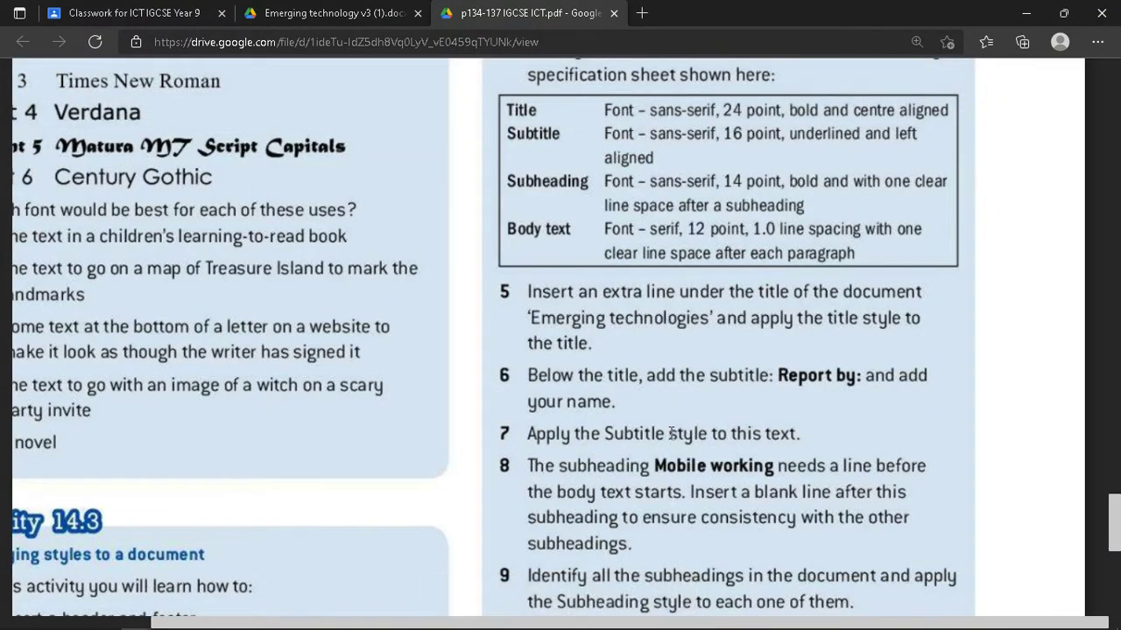
{"action": "key", "text": "alt+Tab"}
- Apply the Subtitle style to the Report by line
{"action": "left_click_drag", "start_coordinate": [442, 271], "coordinate": [300, 271]}
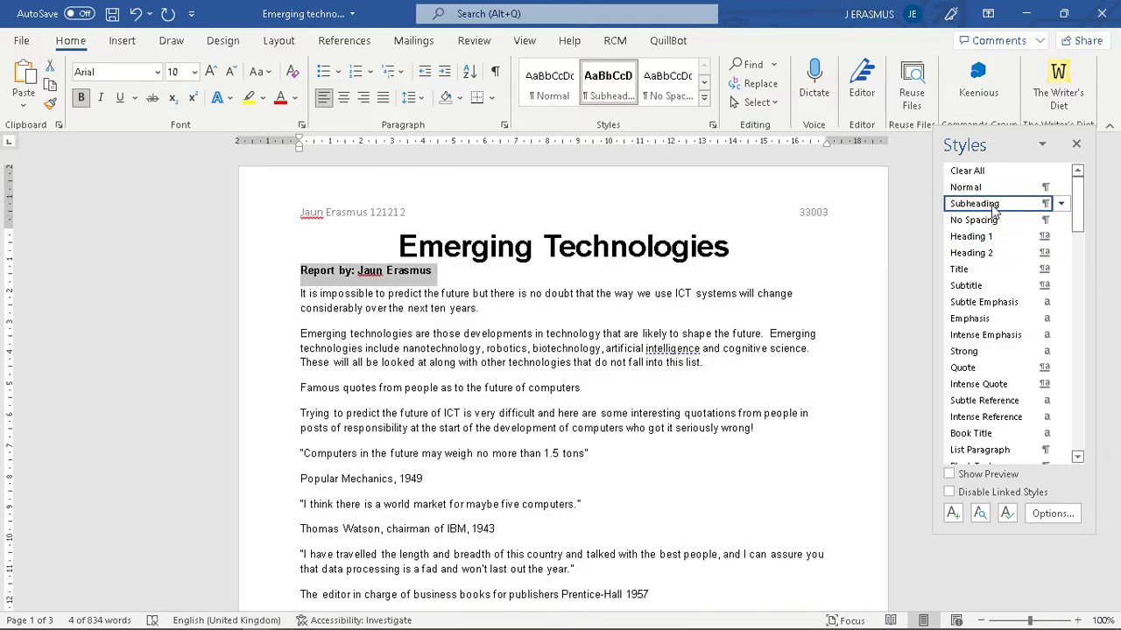
{"action": "key", "text": "alt+Tab"}
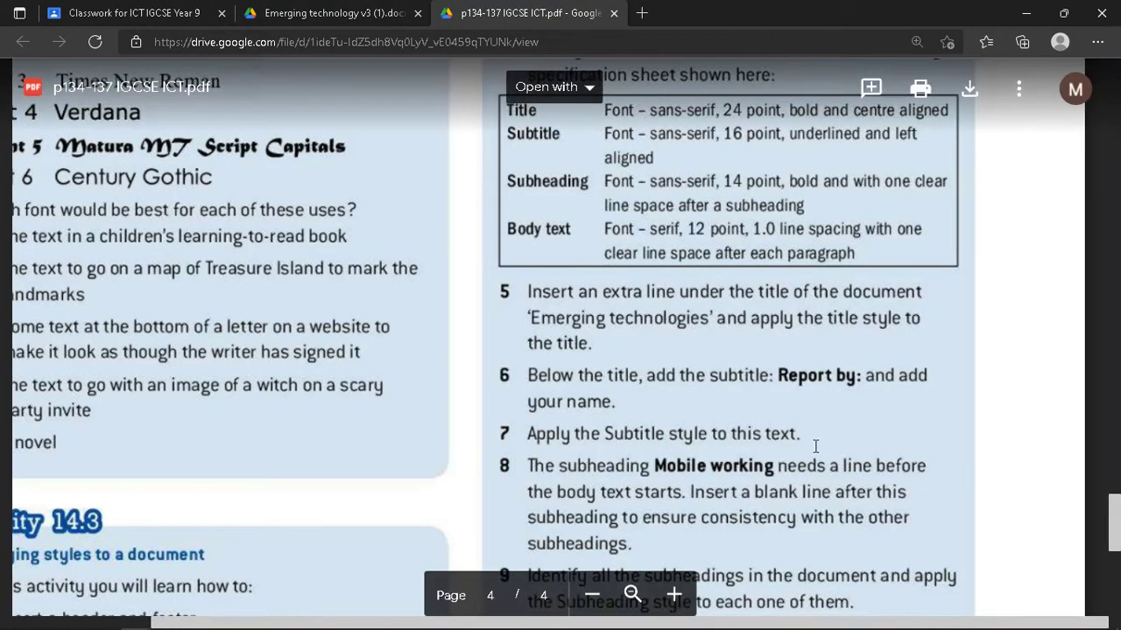
{"action": "key", "text": "alt+Tab"}
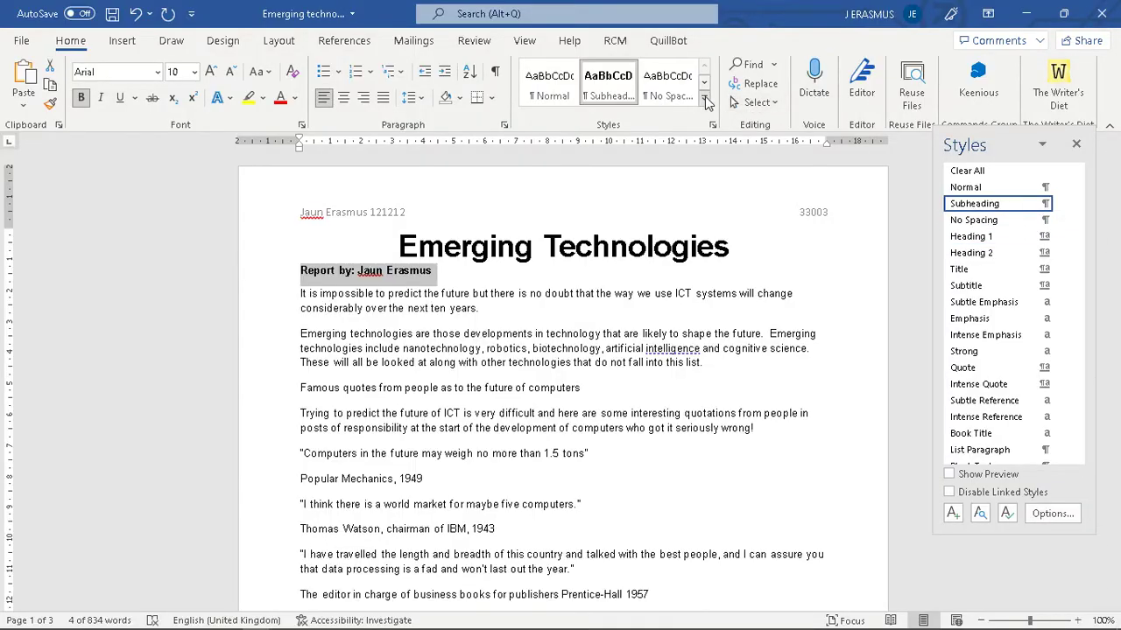
{"action": "left_click", "coordinate": [708, 103]}
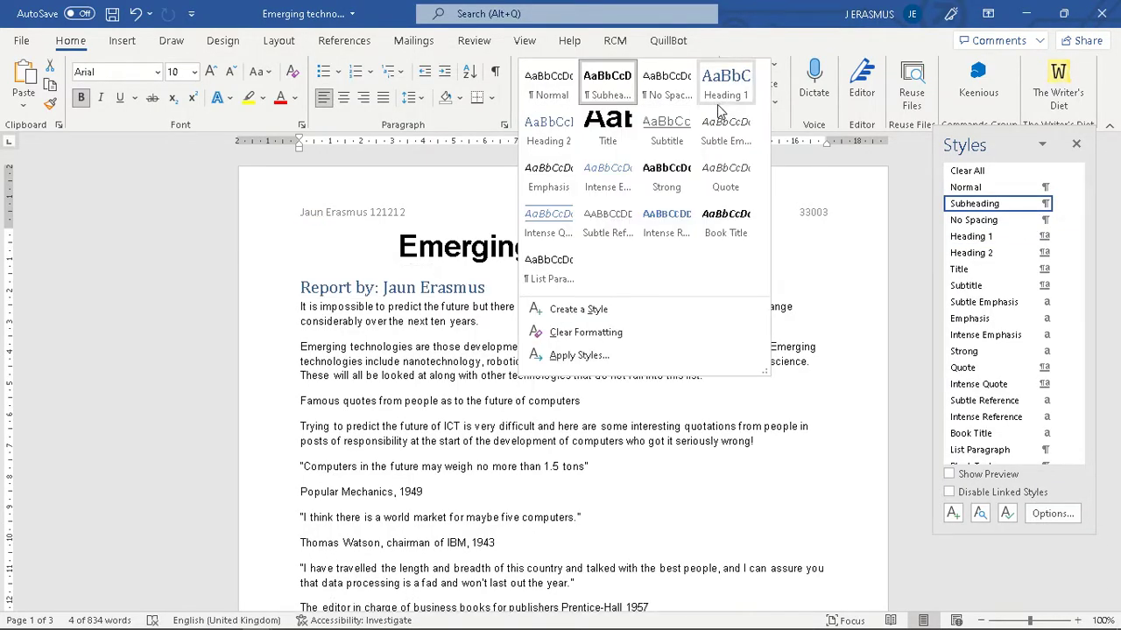
{"action": "left_click", "coordinate": [667, 133]}
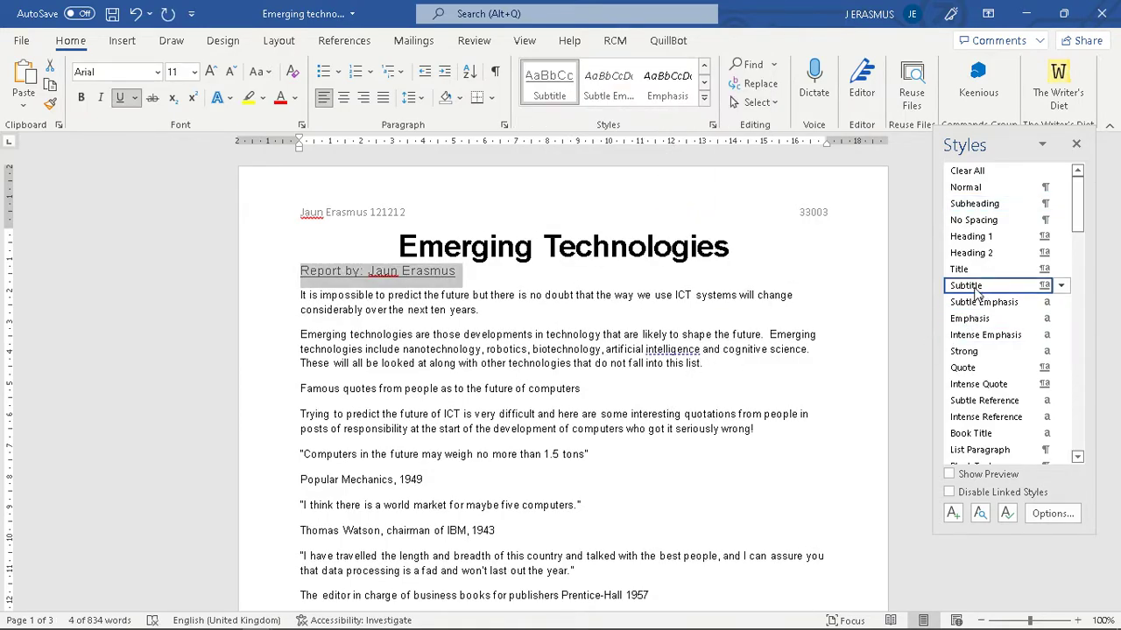
{"action": "key", "text": "alt+Tab"}
{"action": "scroll", "coordinate": [707, 333], "scroll_direction": "up", "scroll_amount": 3}
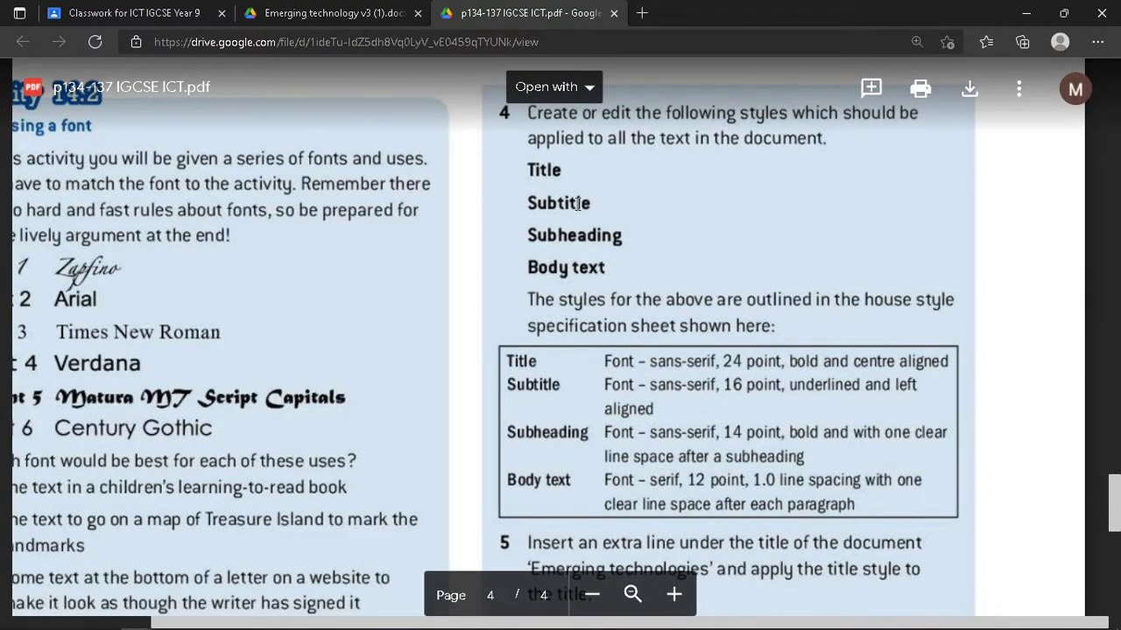
{"action": "key", "text": "alt+Tab"}
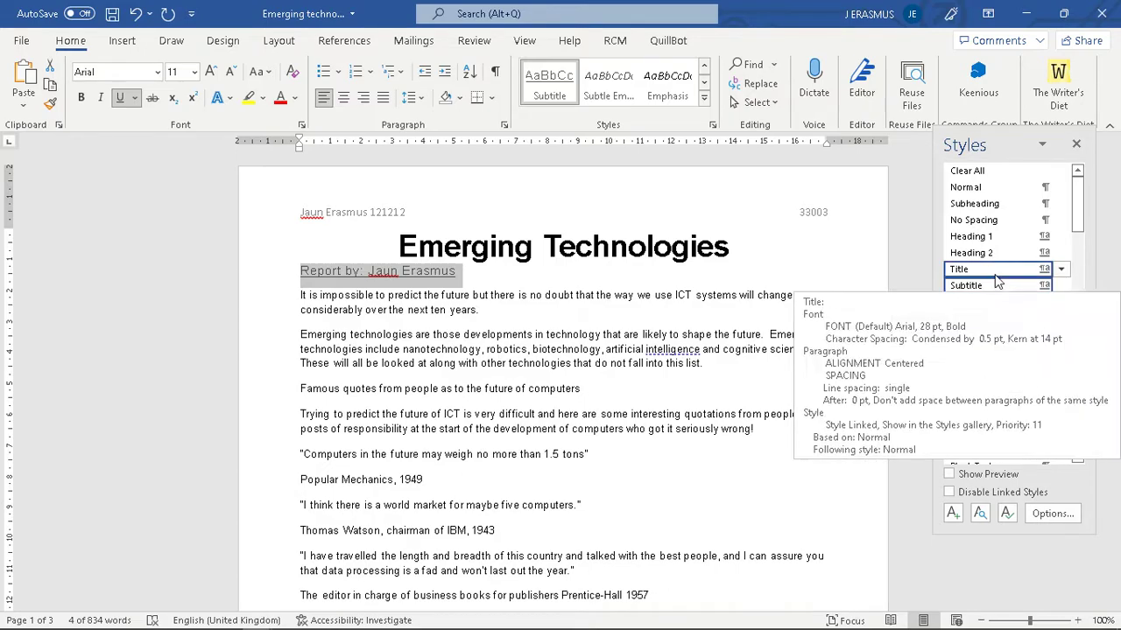
{"action": "left_click", "coordinate": [510, 348]}
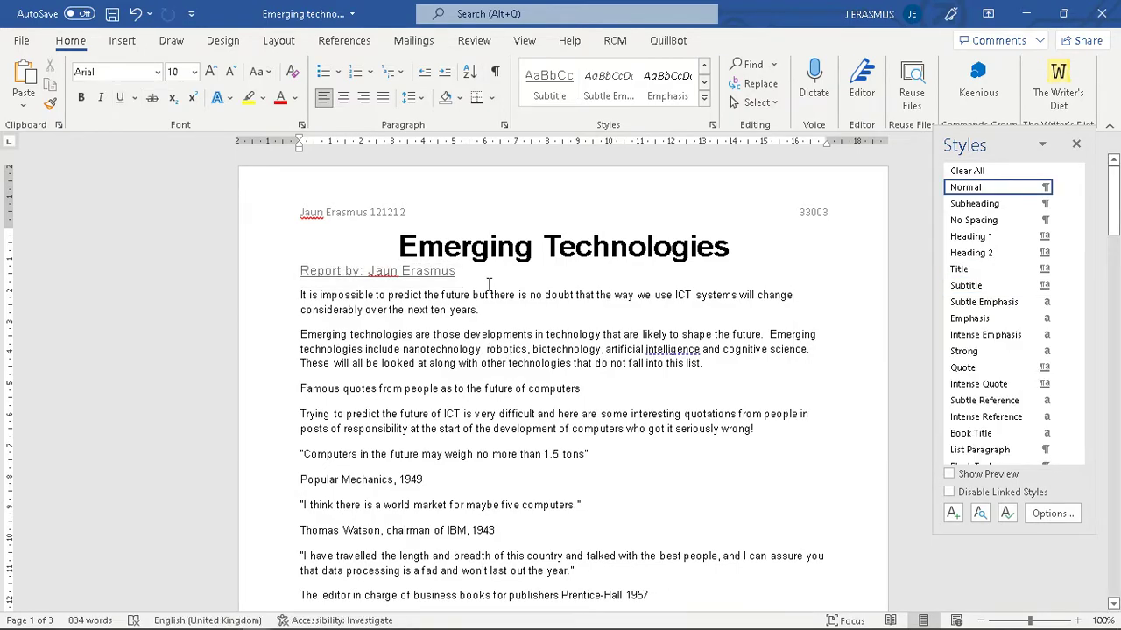
- Read the next task steps in the PDF, then close the Styles pane
{"action": "key", "text": "alt+Tab"}
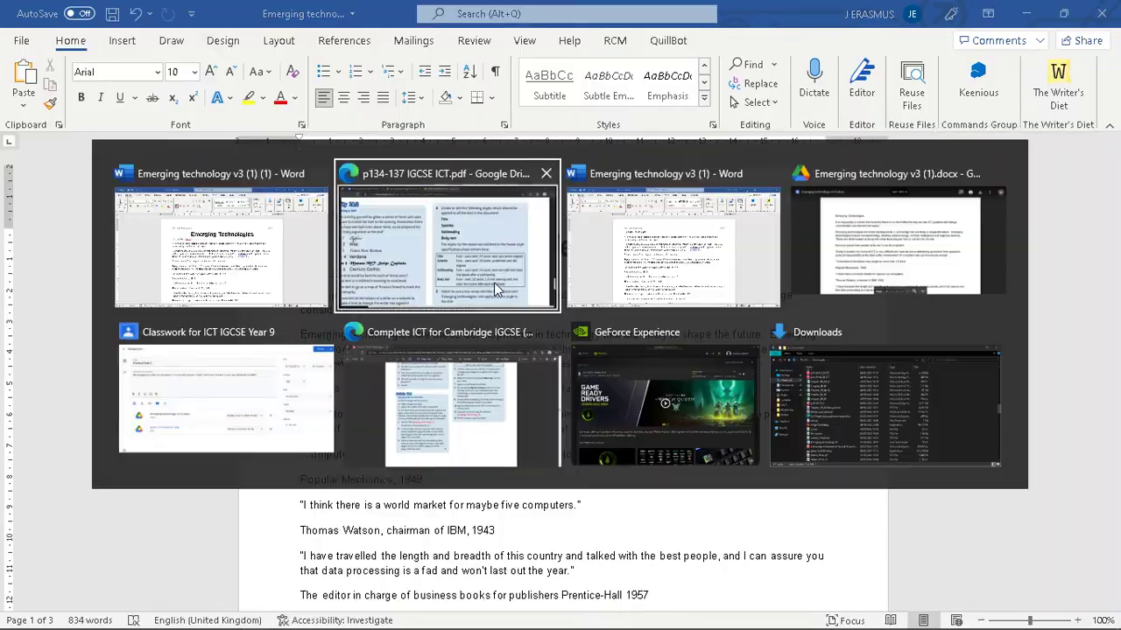
{"action": "scroll", "coordinate": [645, 372], "scroll_direction": "down", "scroll_amount": 3}
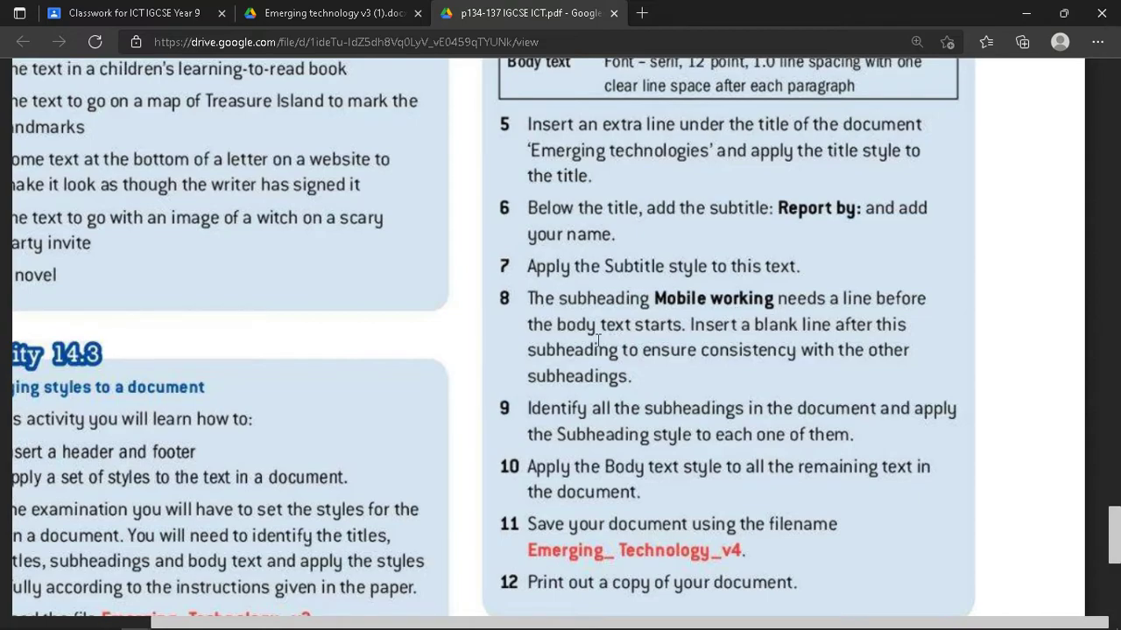
{"action": "key", "text": "alt+Tab"}
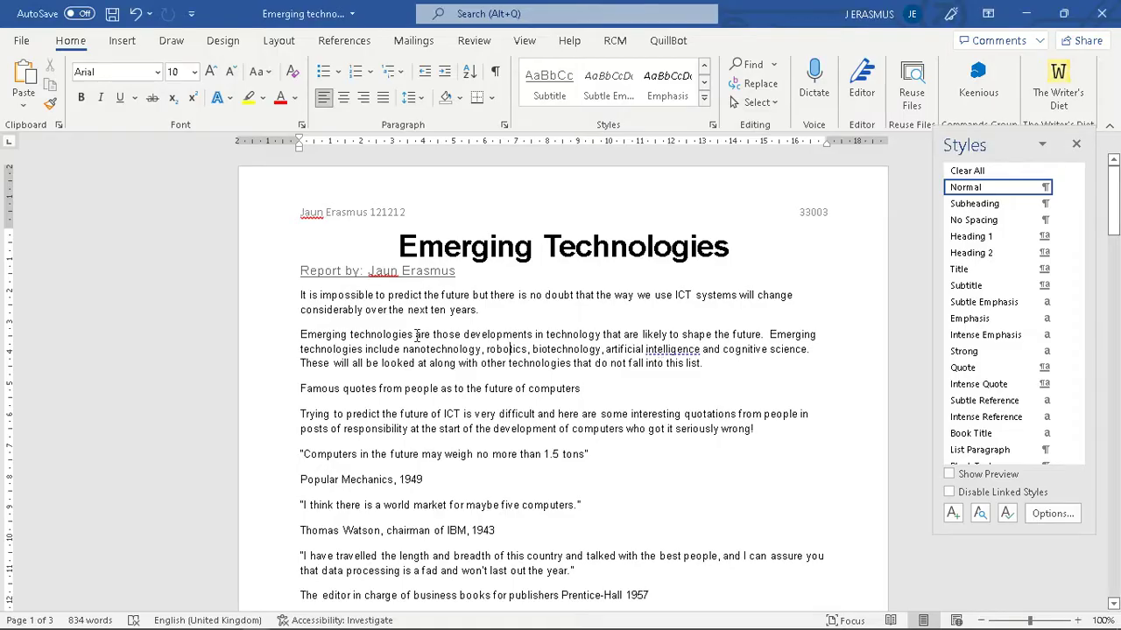
{"action": "left_click", "coordinate": [1076, 144]}
{"action": "scroll", "coordinate": [688, 387], "scroll_direction": "down", "scroll_amount": 5}
{"action": "scroll", "coordinate": [687, 388], "scroll_direction": "up", "scroll_amount": 5}
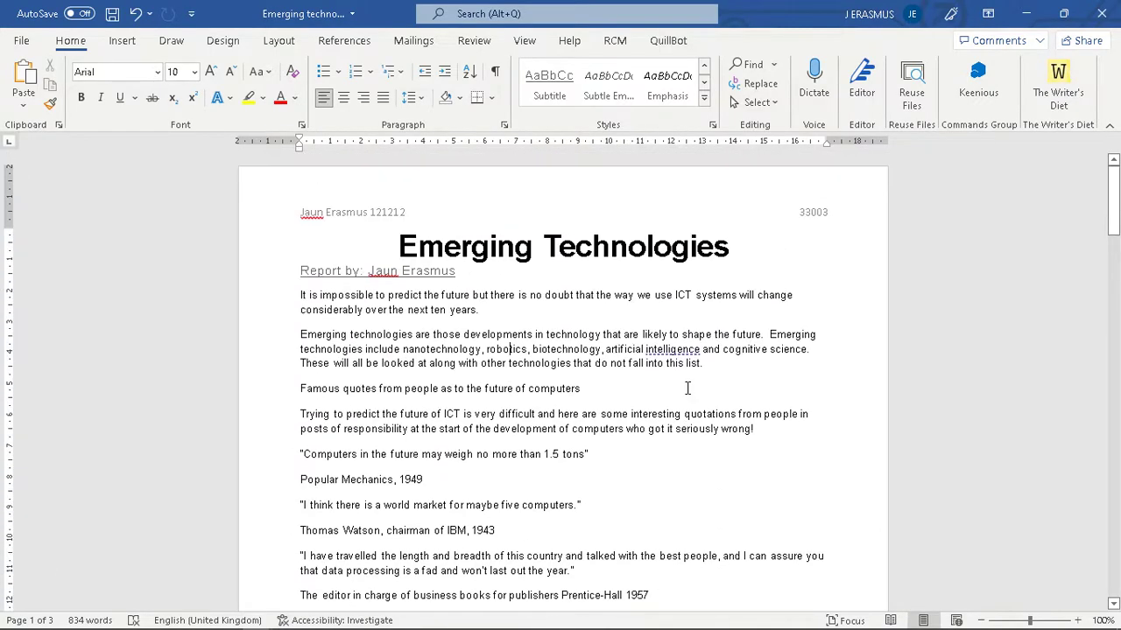
{"action": "scroll", "coordinate": [687, 388], "scroll_direction": "down", "scroll_amount": 4}
{"action": "scroll", "coordinate": [687, 388], "scroll_direction": "up", "scroll_amount": 2}
- Search the document for 'Mobile' to locate the Mobile working subheading
{"action": "scroll", "coordinate": [687, 388], "scroll_direction": "down", "scroll_amount": 1}
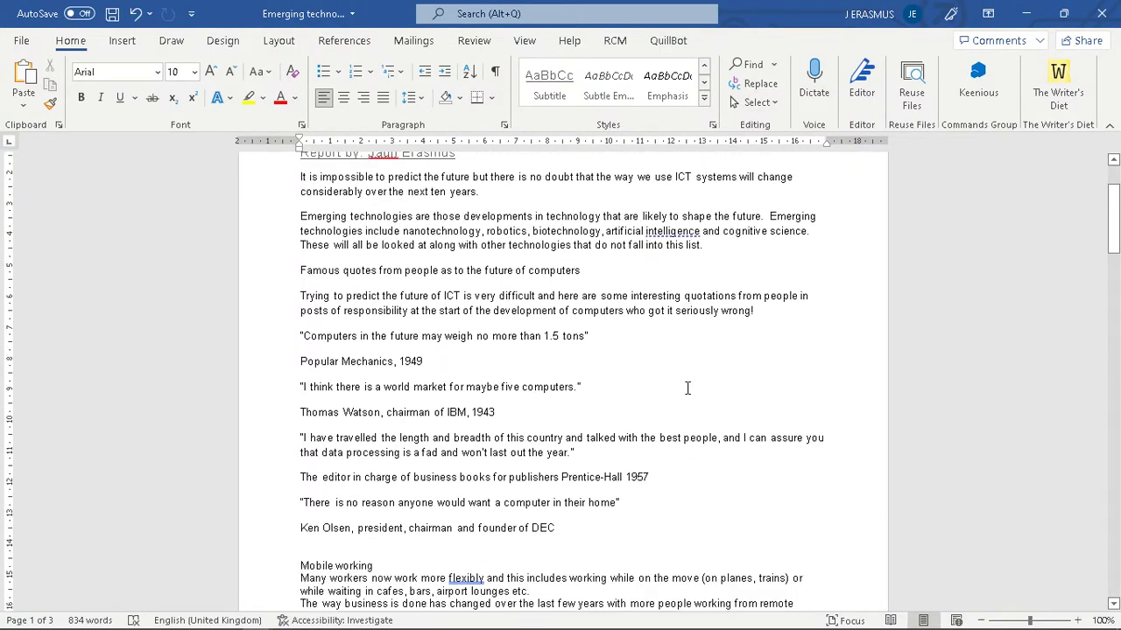
{"action": "scroll", "coordinate": [687, 388], "scroll_direction": "up", "scroll_amount": 2}
{"action": "key", "text": "ctrl+f"}
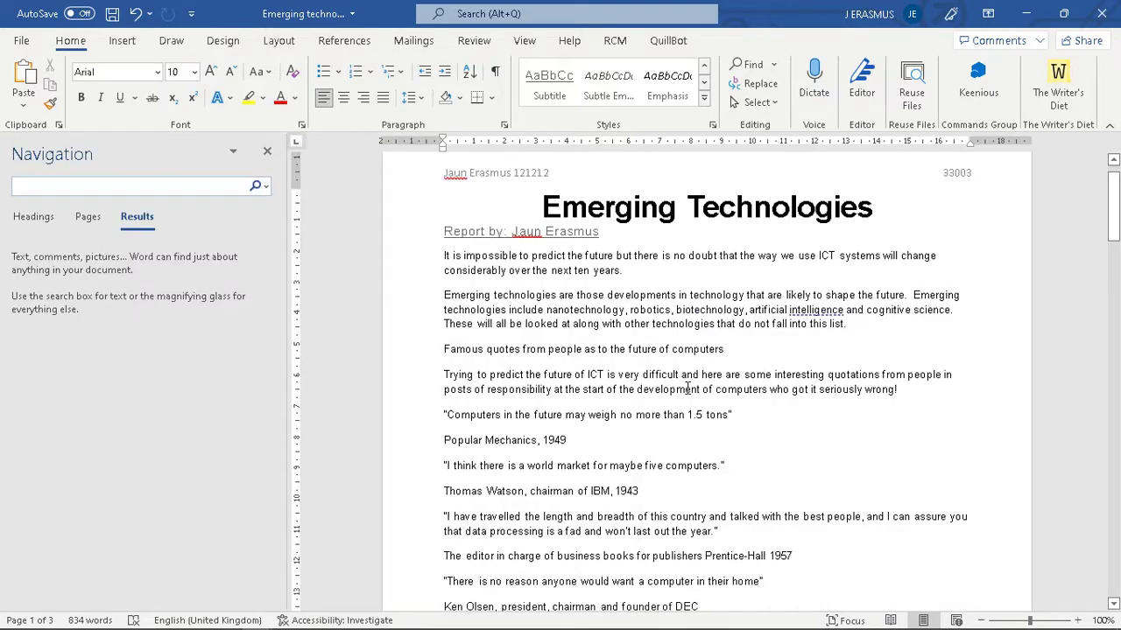
{"action": "type", "text": "Mobile"}
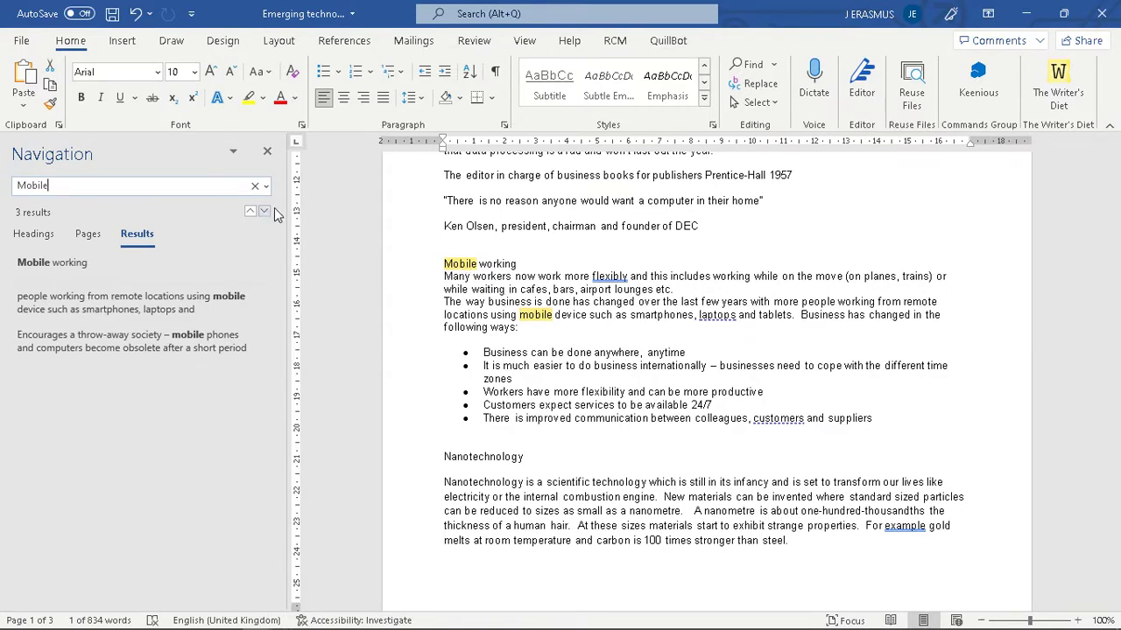
{"action": "left_click", "coordinate": [267, 151]}
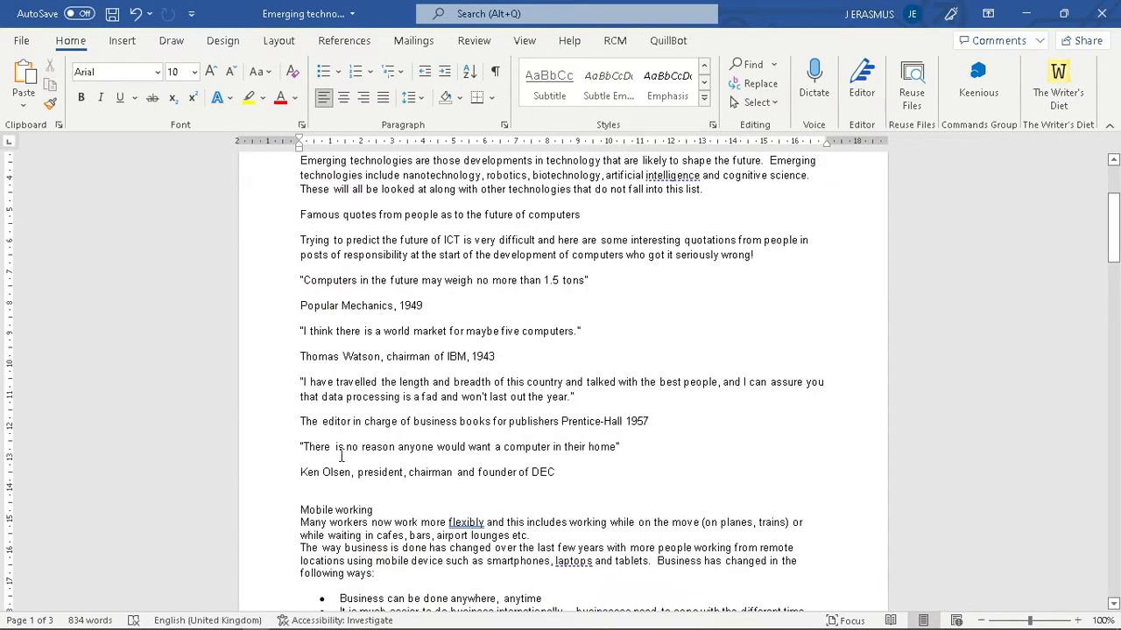
{"action": "scroll", "coordinate": [374, 473], "scroll_direction": "down", "scroll_amount": 5}
- Insert a blank line after Mobile working, then select the subheading
{"action": "key", "text": "alt+Tab"}
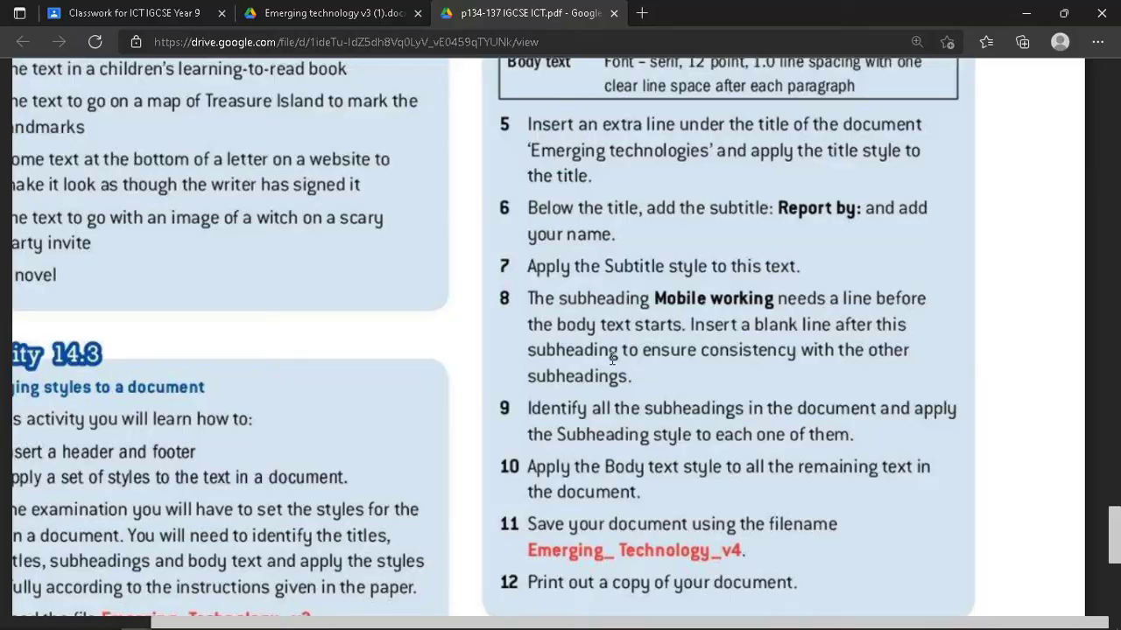
{"action": "key", "text": "alt+Tab"}
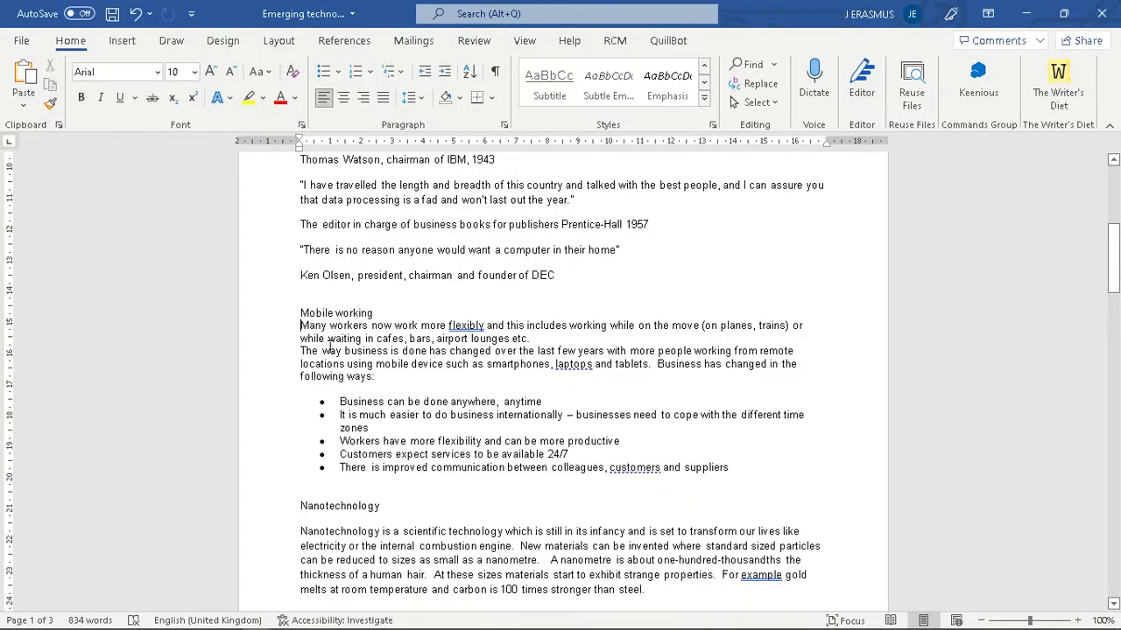
{"action": "key", "text": "Return"}
{"action": "key", "text": "alt+Tab"}
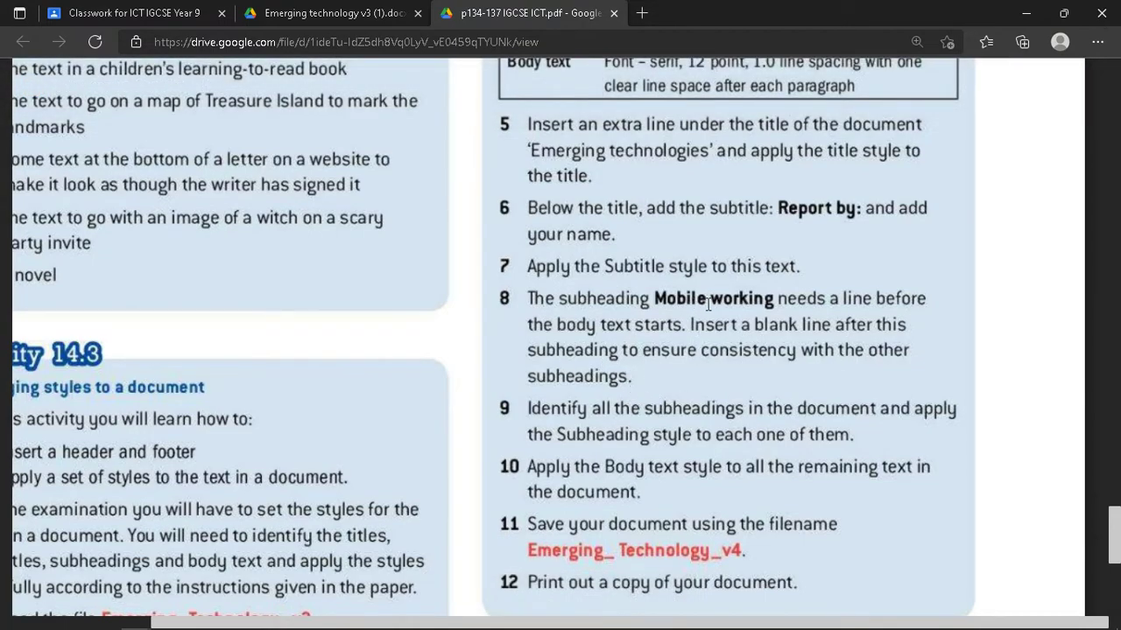
{"action": "key", "text": "alt+Tab"}
{"action": "left_click_drag", "start_coordinate": [374, 315], "coordinate": [302, 317]}
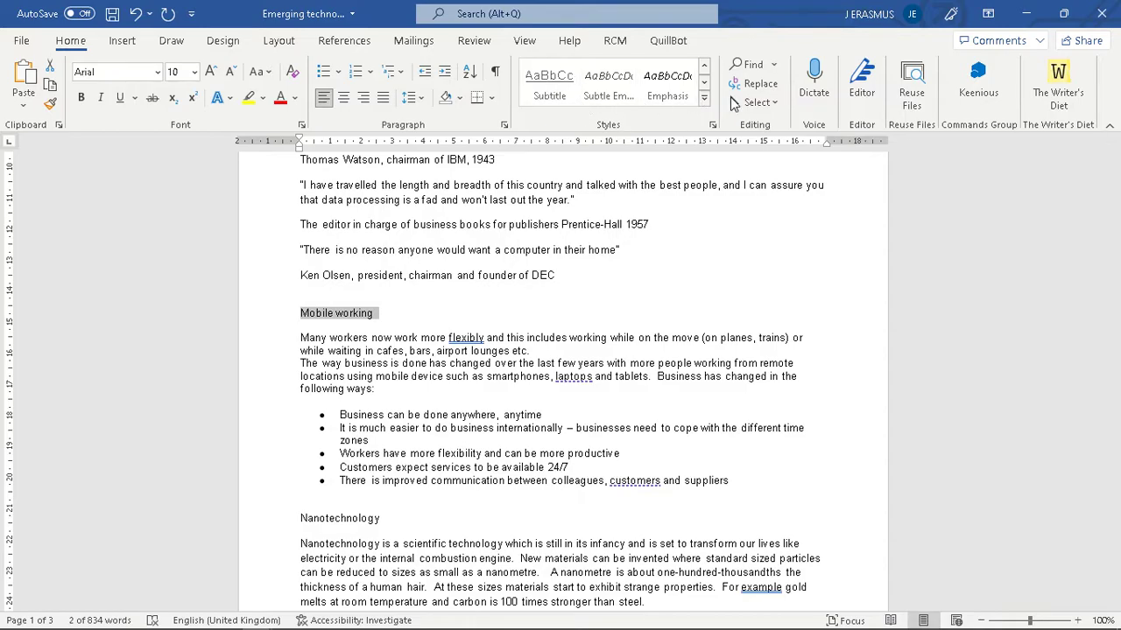
- Apply the Subheading style to the Mobile working heading
{"action": "left_click", "coordinate": [706, 97]}
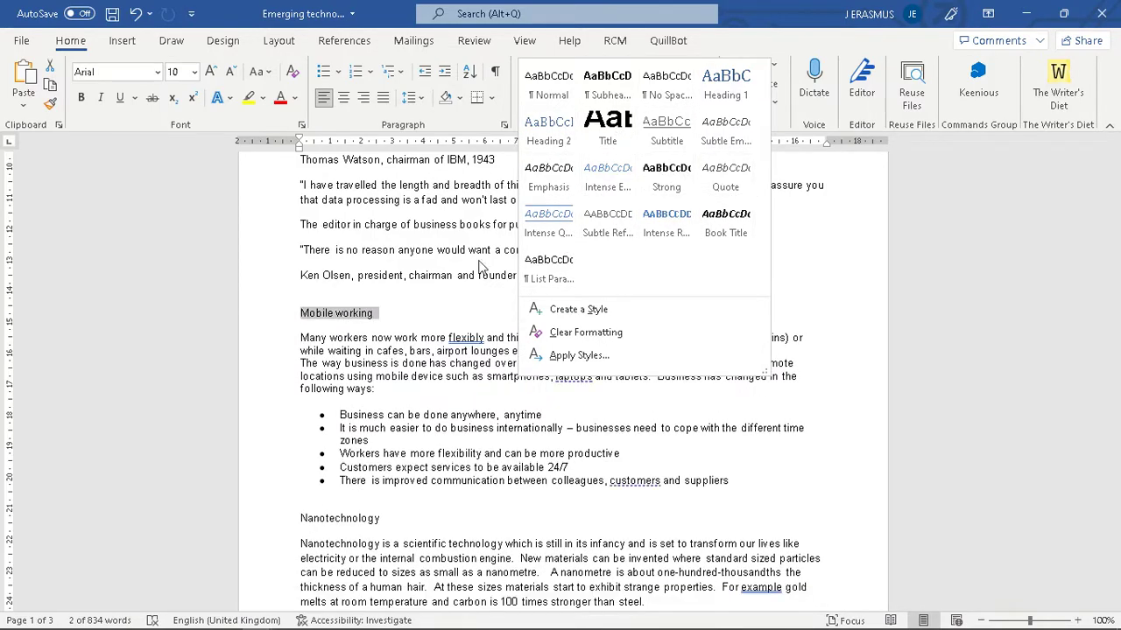
{"action": "left_click", "coordinate": [804, 133]}
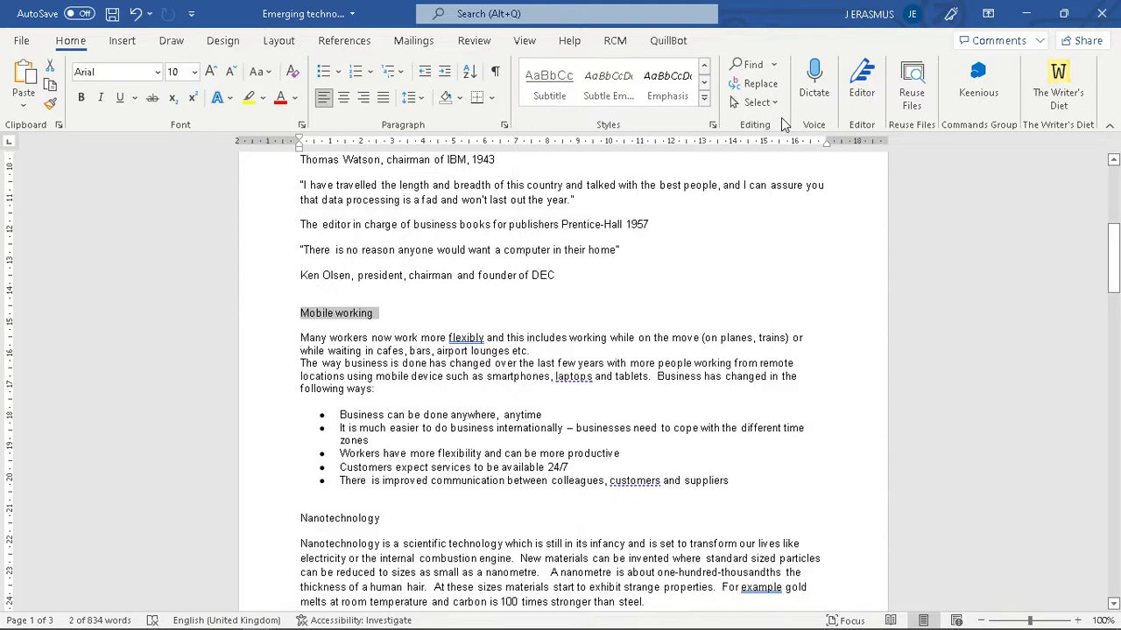
{"action": "left_click", "coordinate": [713, 125]}
{"action": "scroll", "coordinate": [1082, 269], "scroll_direction": "up", "scroll_amount": 10}
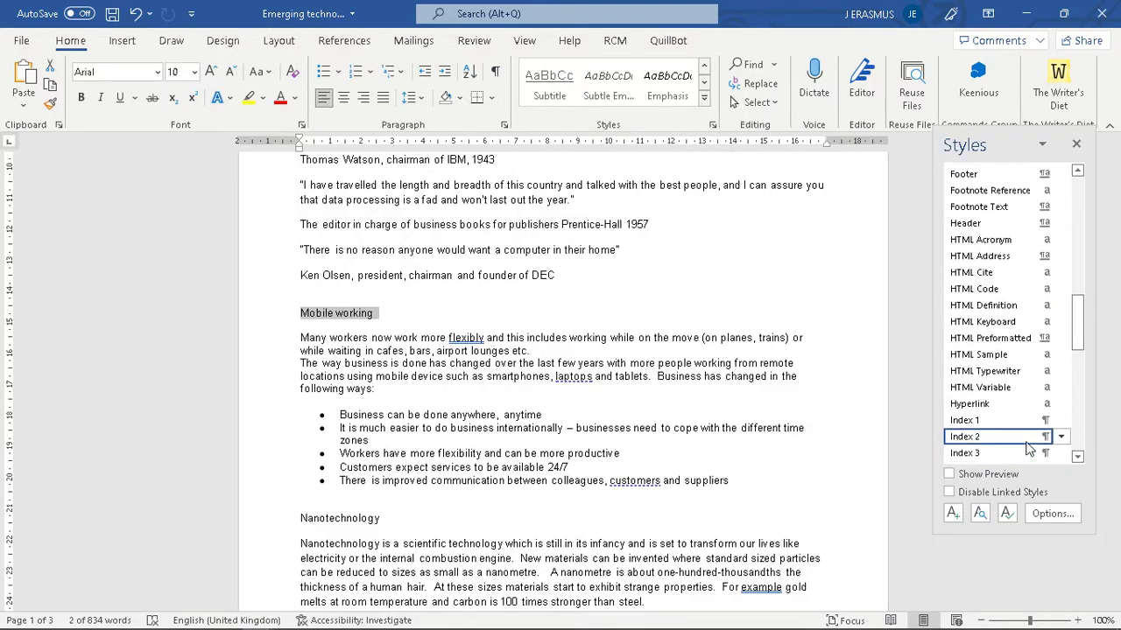
{"action": "scroll", "coordinate": [1082, 269], "scroll_direction": "up", "scroll_amount": 5}
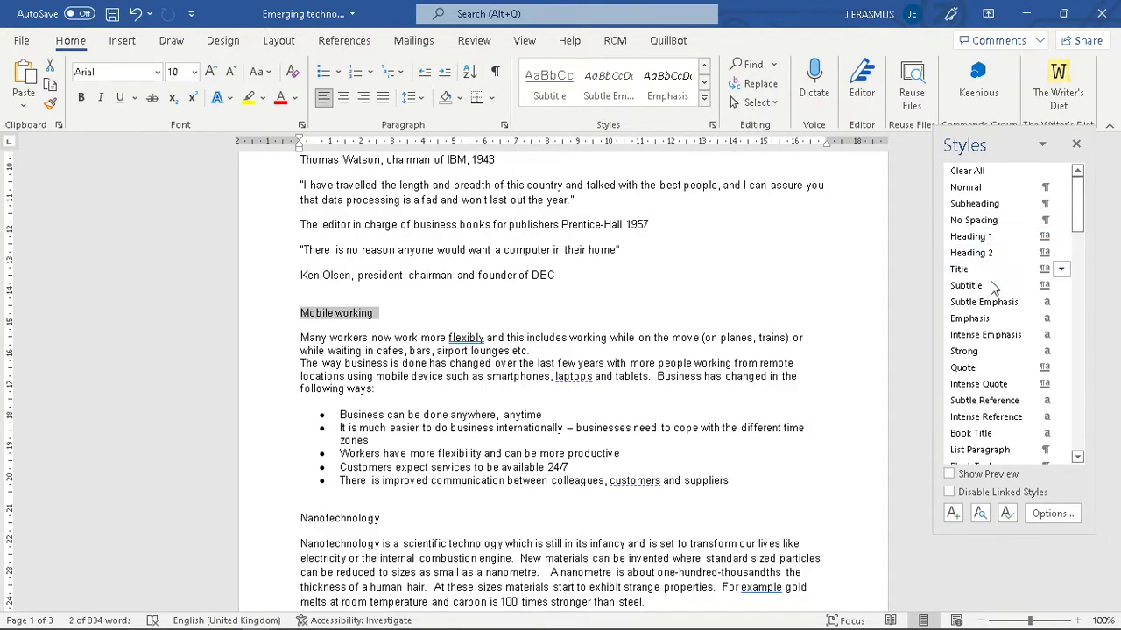
{"action": "left_click", "coordinate": [1004, 205]}
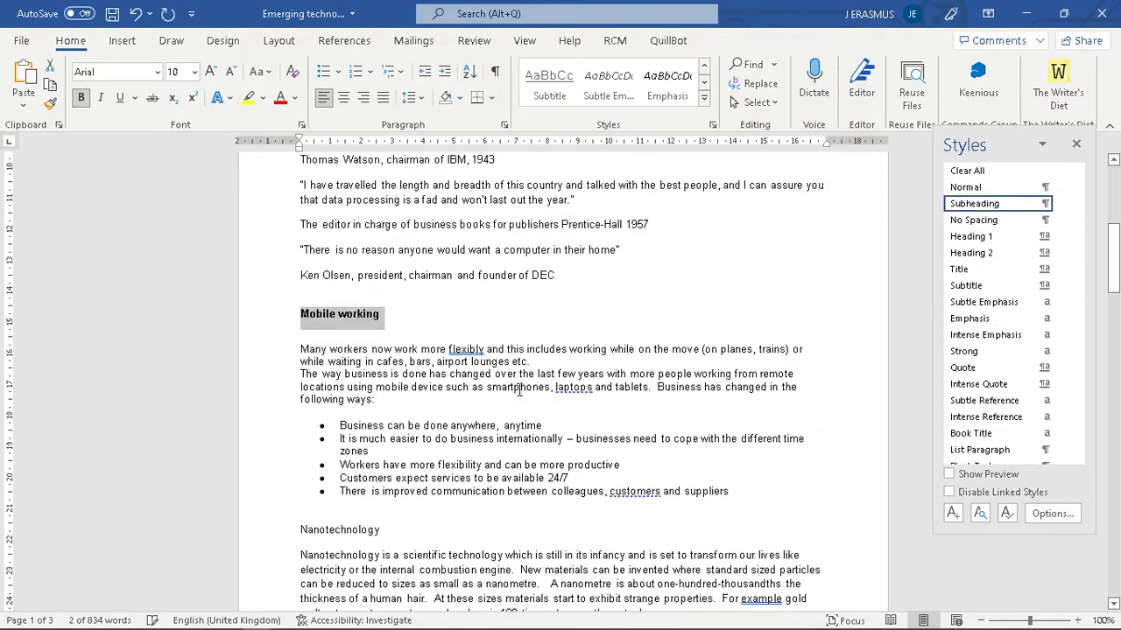
{"action": "left_click", "coordinate": [399, 322]}
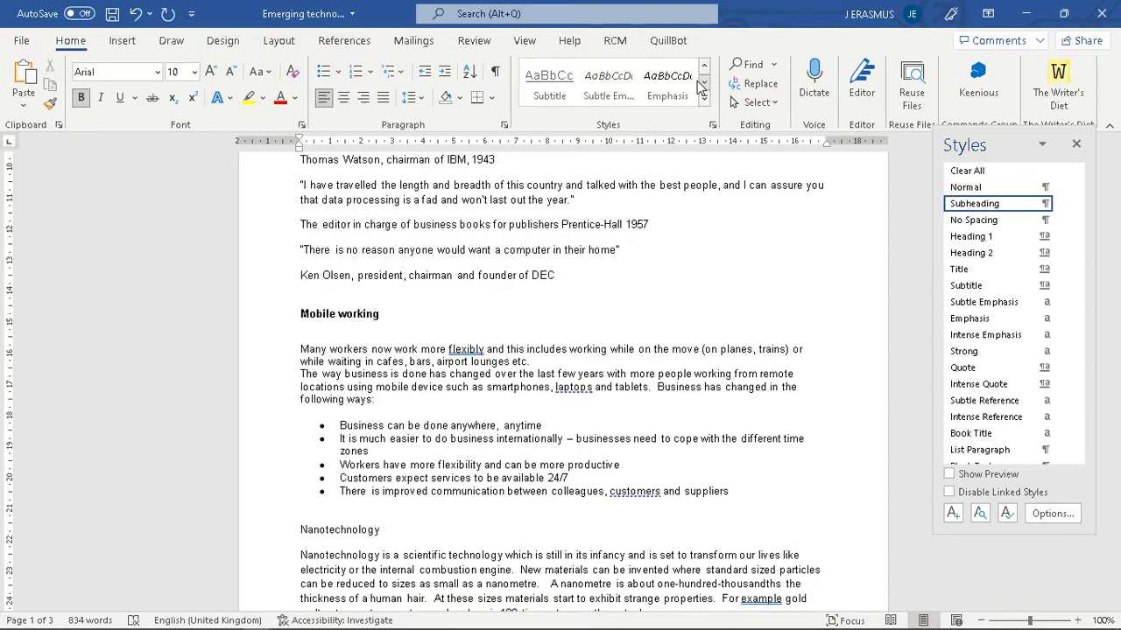
- Reopen and close the quick-styles gallery without changes, then check the instructions PDF
{"action": "left_click", "coordinate": [704, 98]}
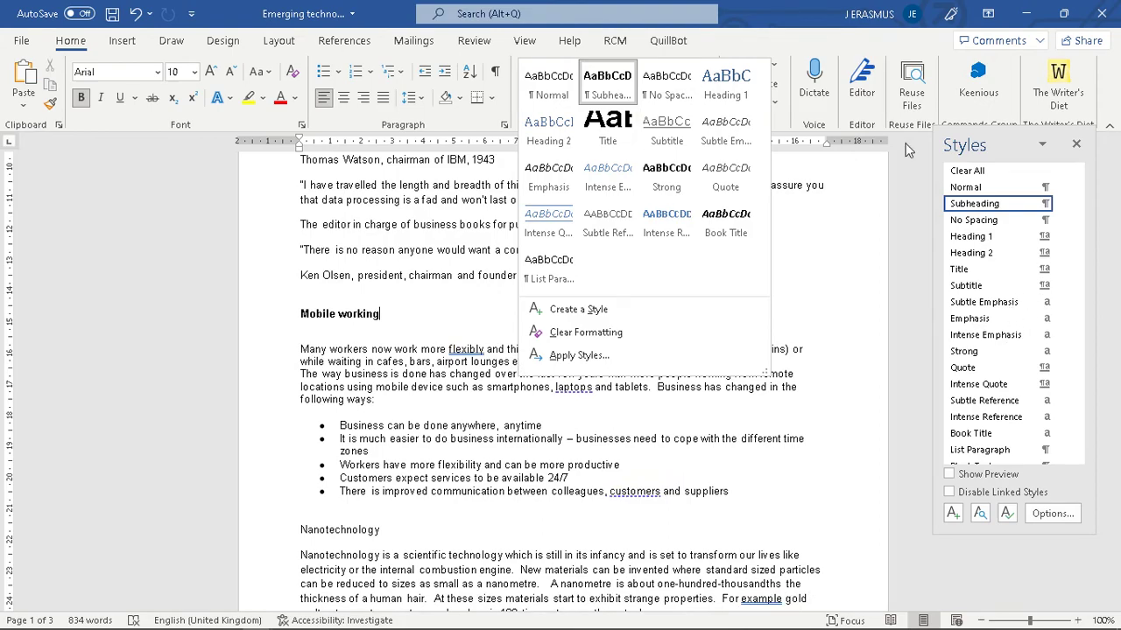
{"action": "left_click", "coordinate": [774, 70]}
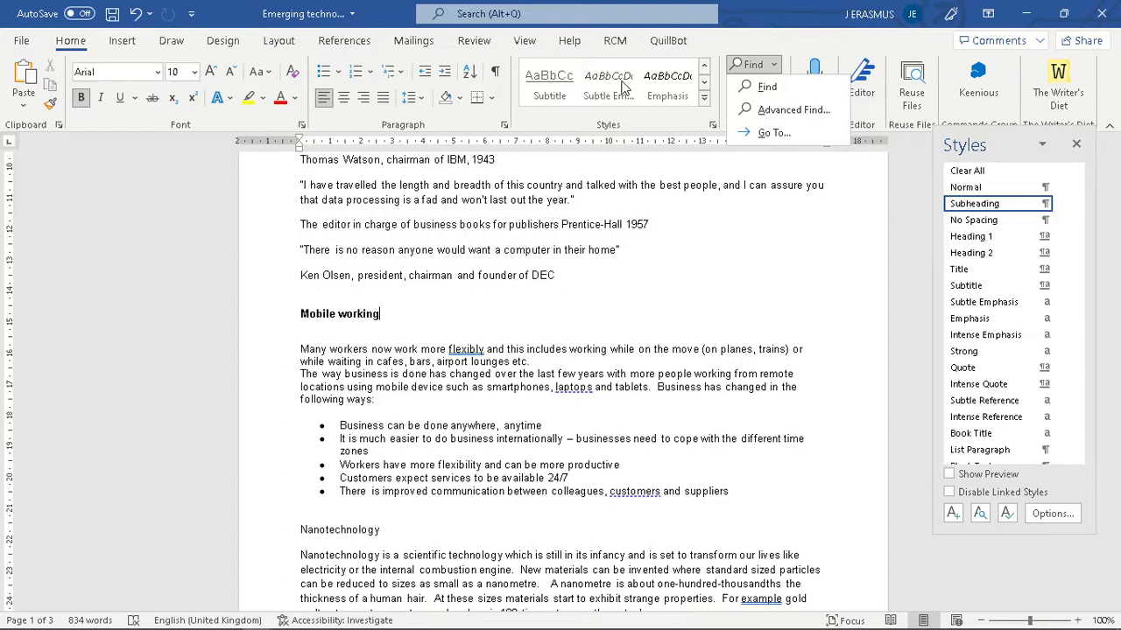
{"action": "left_click", "coordinate": [704, 86]}
{"action": "left_click", "coordinate": [704, 99]}
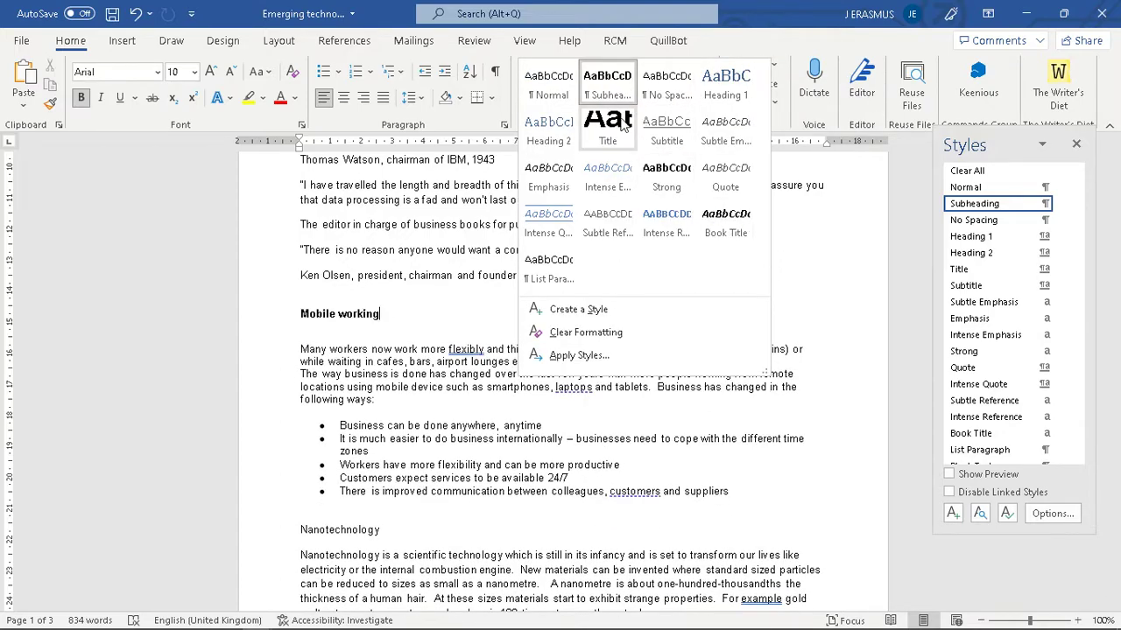
{"action": "left_click", "coordinate": [658, 315]}
{"action": "key", "text": "alt+Tab"}
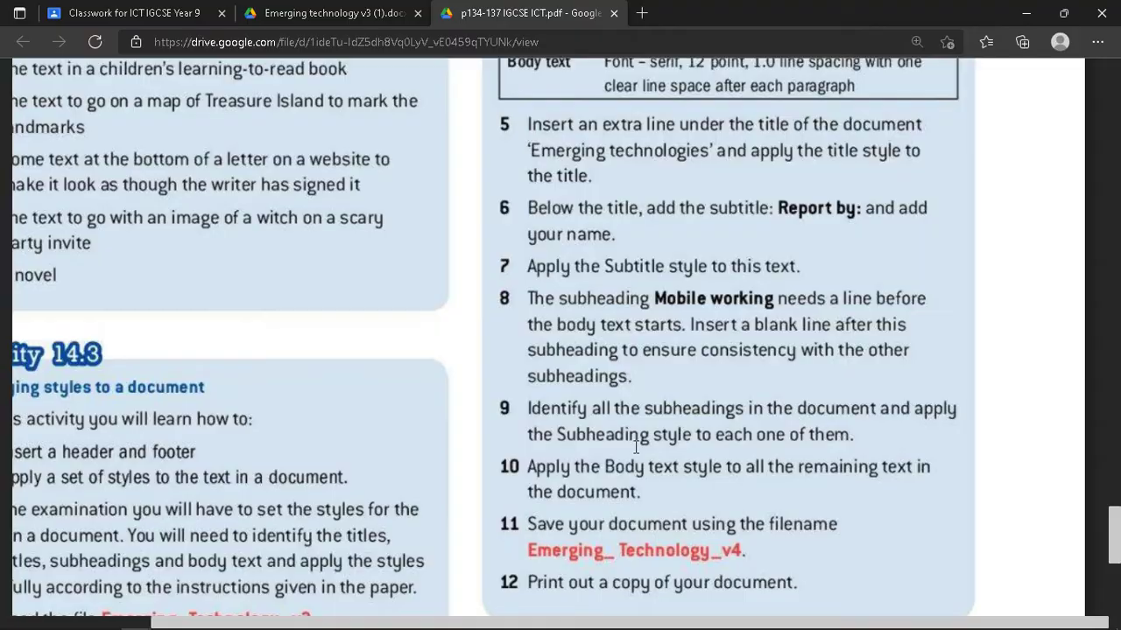
{"action": "key", "text": "alt+Tab"}
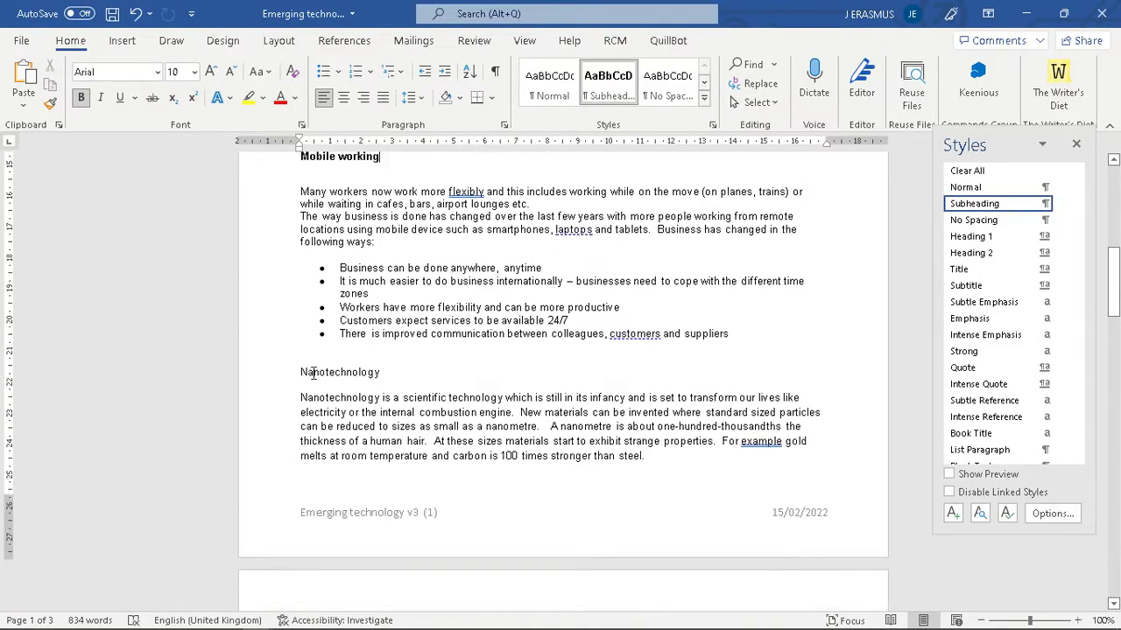
- Apply Subheading to Nanotechnology, Did you know?, Cognitive science and Robotics
{"action": "left_click", "coordinate": [302, 372]}
{"action": "double_click", "coordinate": [302, 372]}
{"action": "left_click", "coordinate": [608, 85]}
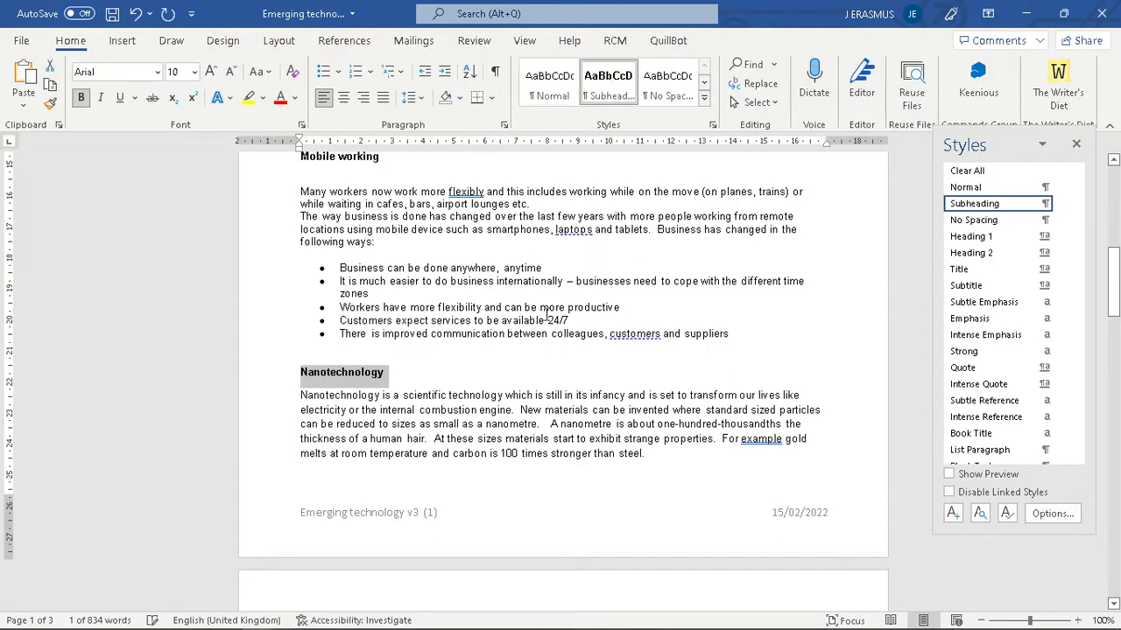
{"action": "scroll", "coordinate": [546, 296], "scroll_direction": "down", "scroll_amount": 10}
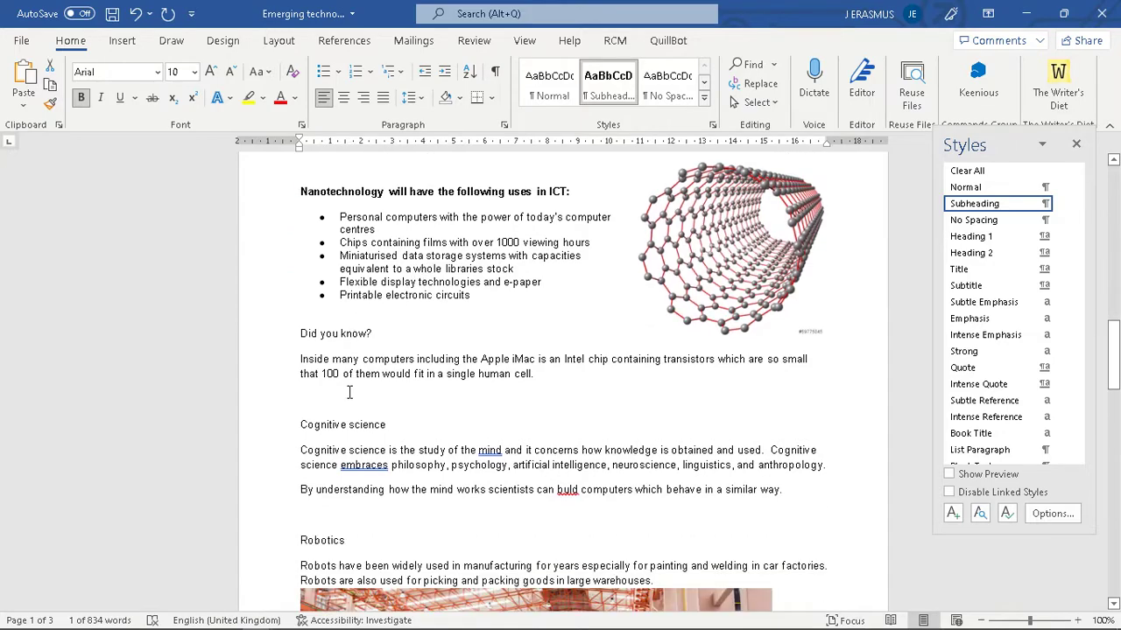
{"action": "triple_click", "coordinate": [341, 333]}
{"action": "left_click", "coordinate": [608, 85]}
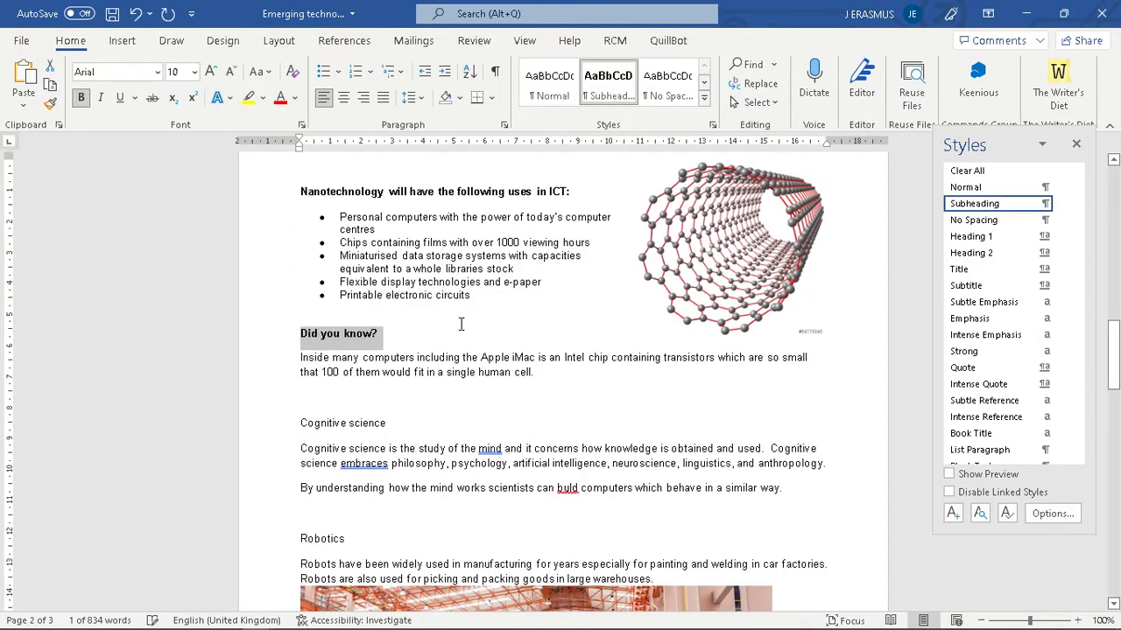
{"action": "triple_click", "coordinate": [298, 423]}
{"action": "left_click", "coordinate": [607, 85]}
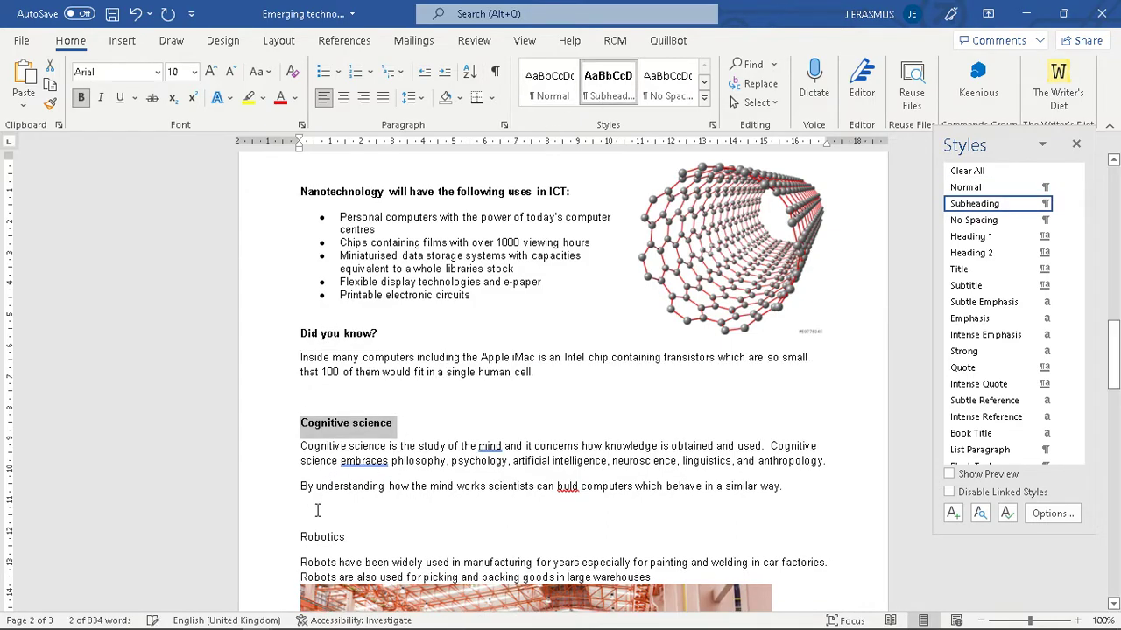
{"action": "triple_click", "coordinate": [317, 536]}
{"action": "left_click", "coordinate": [608, 85]}
- Apply Subheading to Biotechnology and Problems and abuses of new technology
{"action": "scroll", "coordinate": [582, 435], "scroll_direction": "down", "scroll_amount": 5}
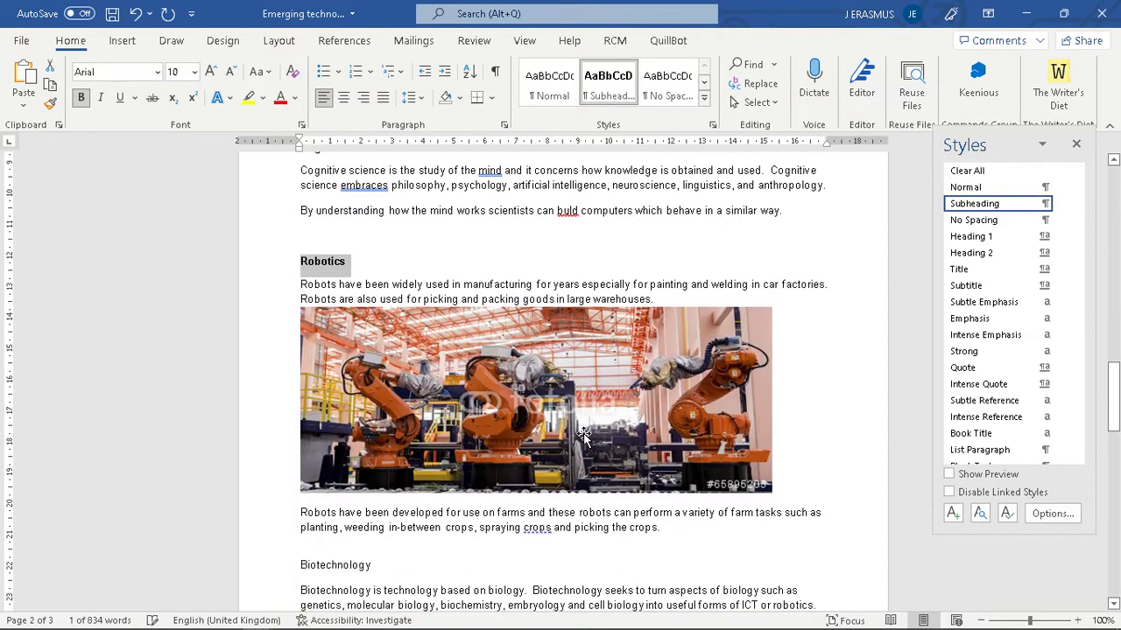
{"action": "scroll", "coordinate": [582, 435], "scroll_direction": "down", "scroll_amount": 1}
{"action": "triple_click", "coordinate": [341, 528]}
{"action": "left_click", "coordinate": [608, 85]}
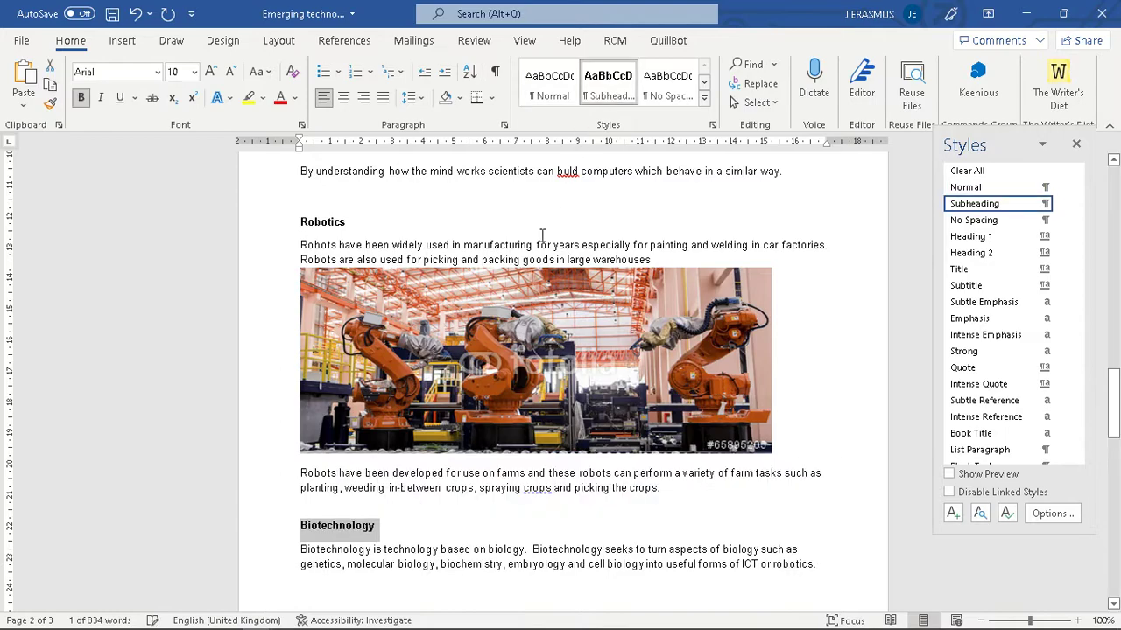
{"action": "scroll", "coordinate": [543, 235], "scroll_direction": "down", "scroll_amount": 10}
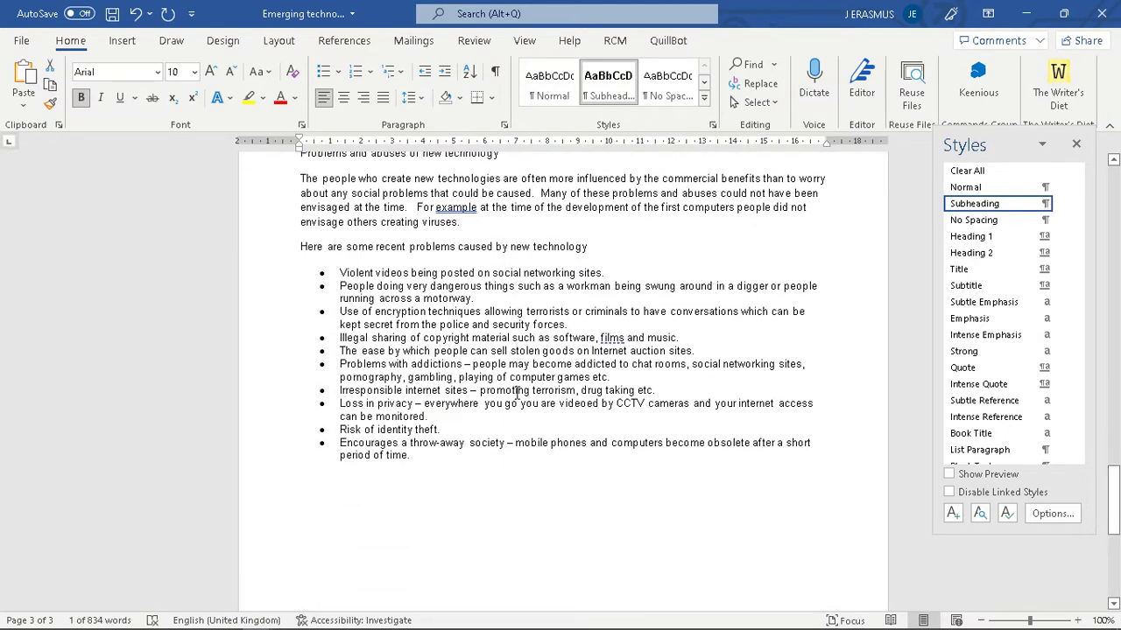
{"action": "scroll", "coordinate": [517, 393], "scroll_direction": "up", "scroll_amount": 4}
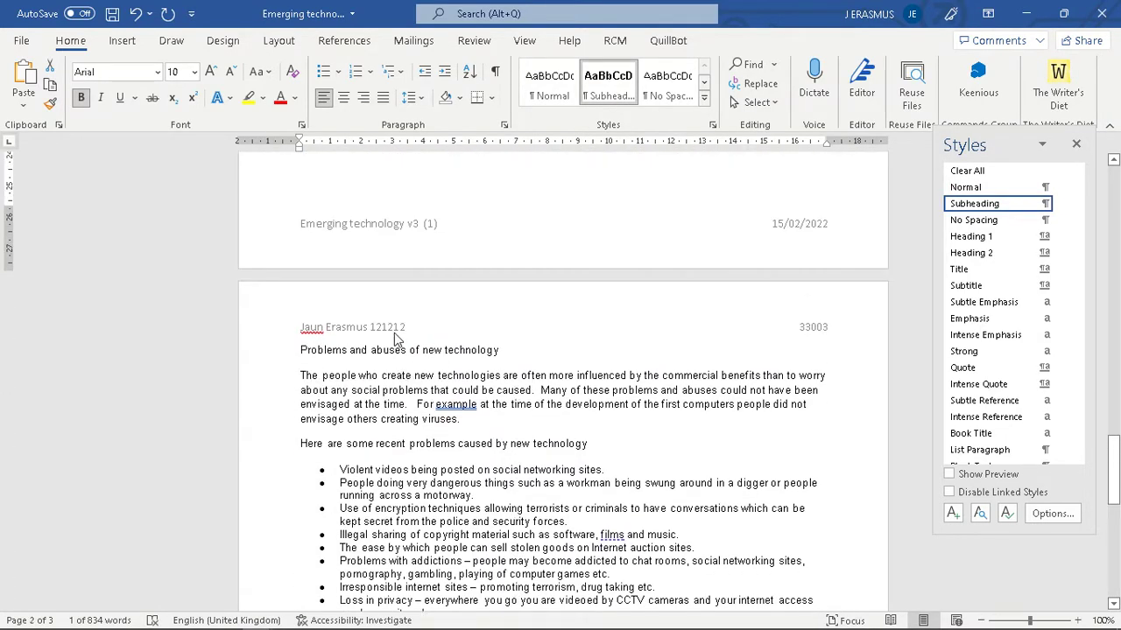
{"action": "left_click_drag", "start_coordinate": [299, 351], "coordinate": [501, 354]}
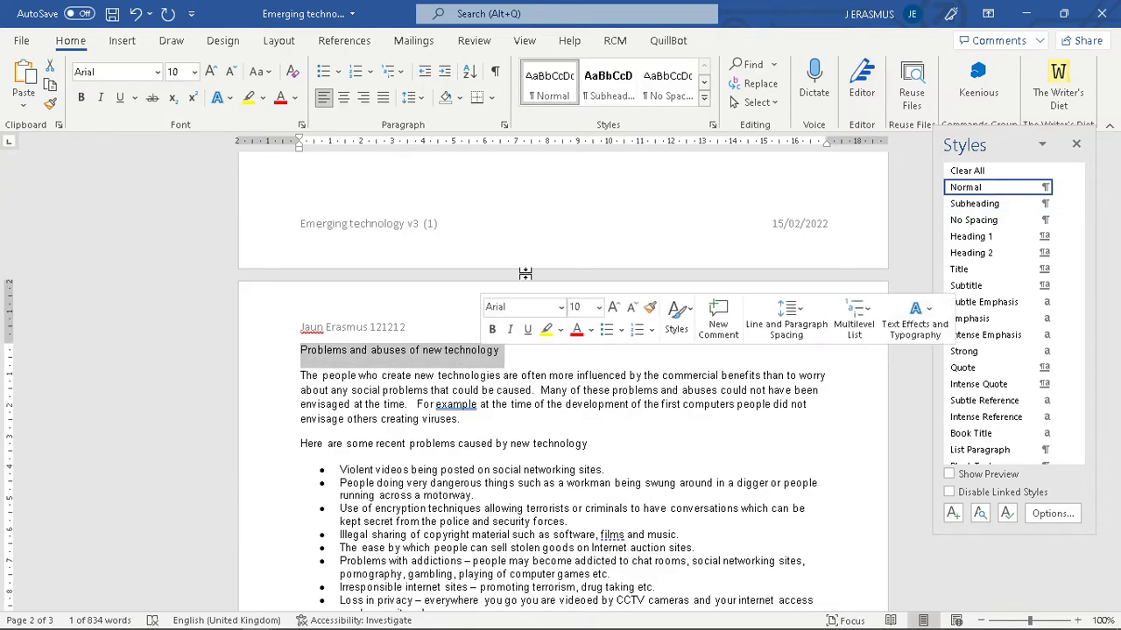
{"action": "left_click", "coordinate": [607, 85]}
{"action": "scroll", "coordinate": [566, 403], "scroll_direction": "up", "scroll_amount": 15}
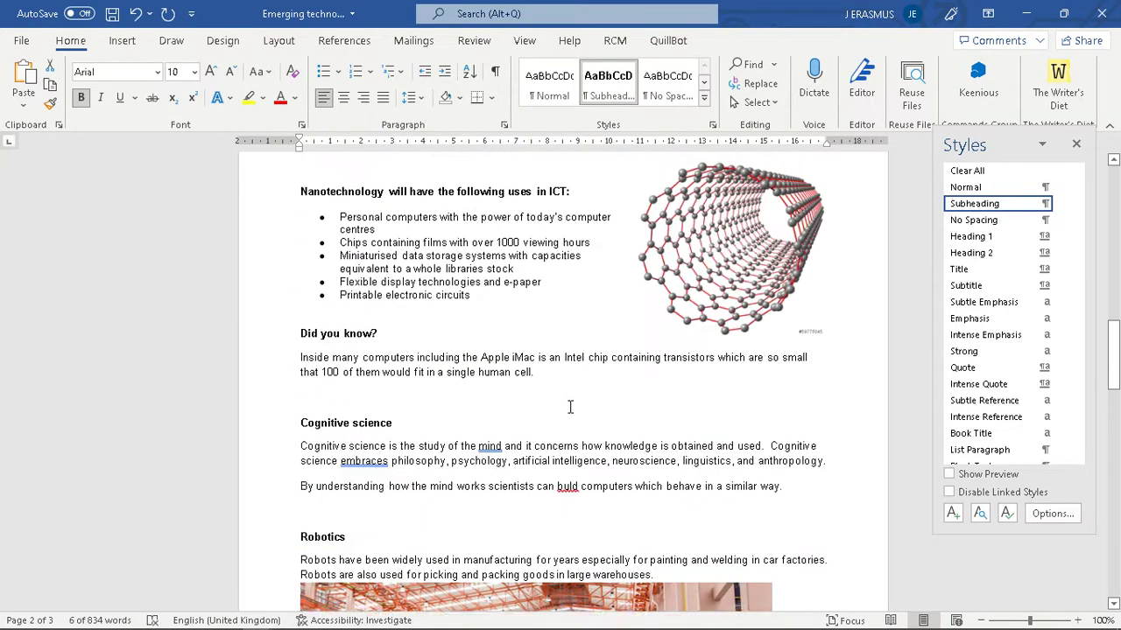
{"action": "scroll", "coordinate": [569, 407], "scroll_direction": "up", "scroll_amount": 10}
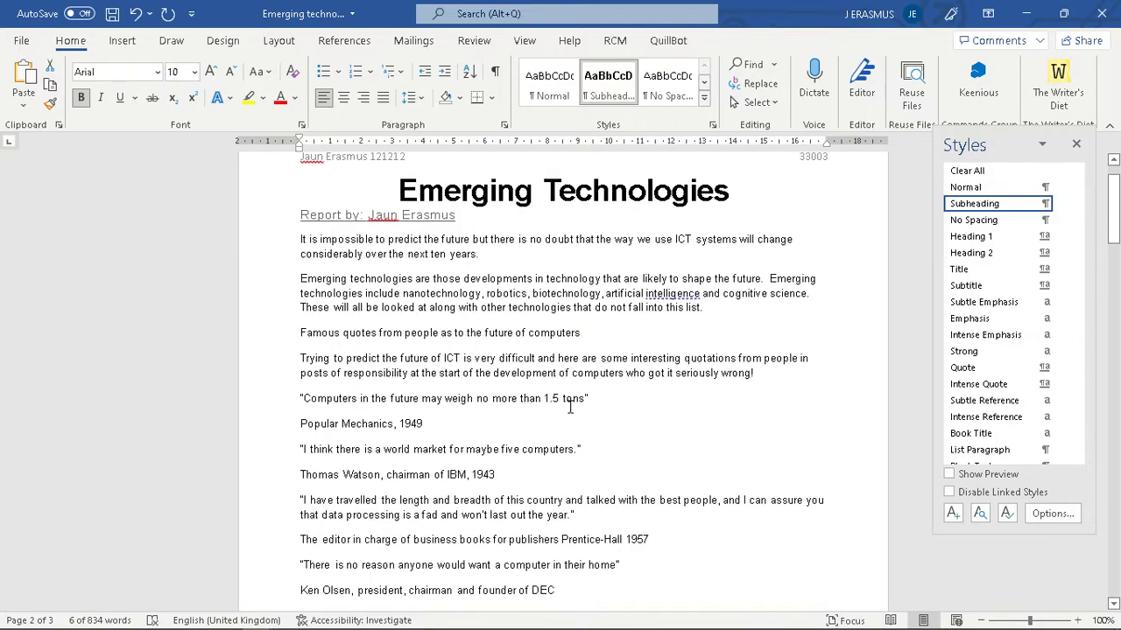
- Check the instructions, then style the text from 'It is impossible…' to 'founder of DEC' as Body Text
{"action": "key", "text": "alt+Tab"}
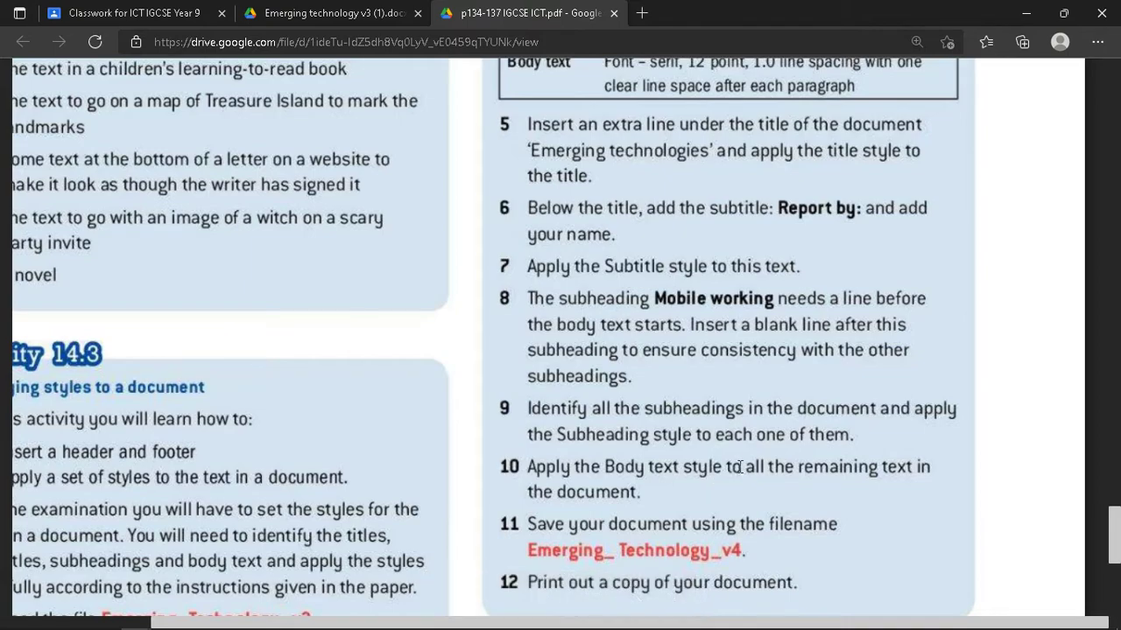
{"action": "key", "text": "alt+Tab"}
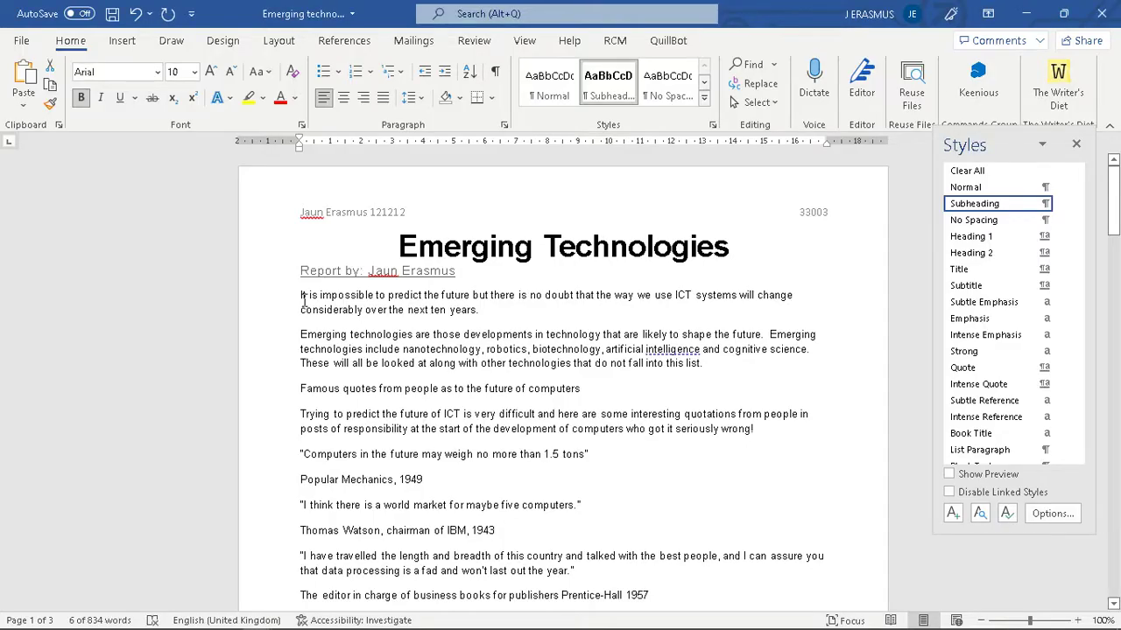
{"action": "left_click_drag", "start_coordinate": [296, 293], "coordinate": [415, 568]}
{"action": "left_click_drag", "start_coordinate": [432, 626], "coordinate": [565, 427]}
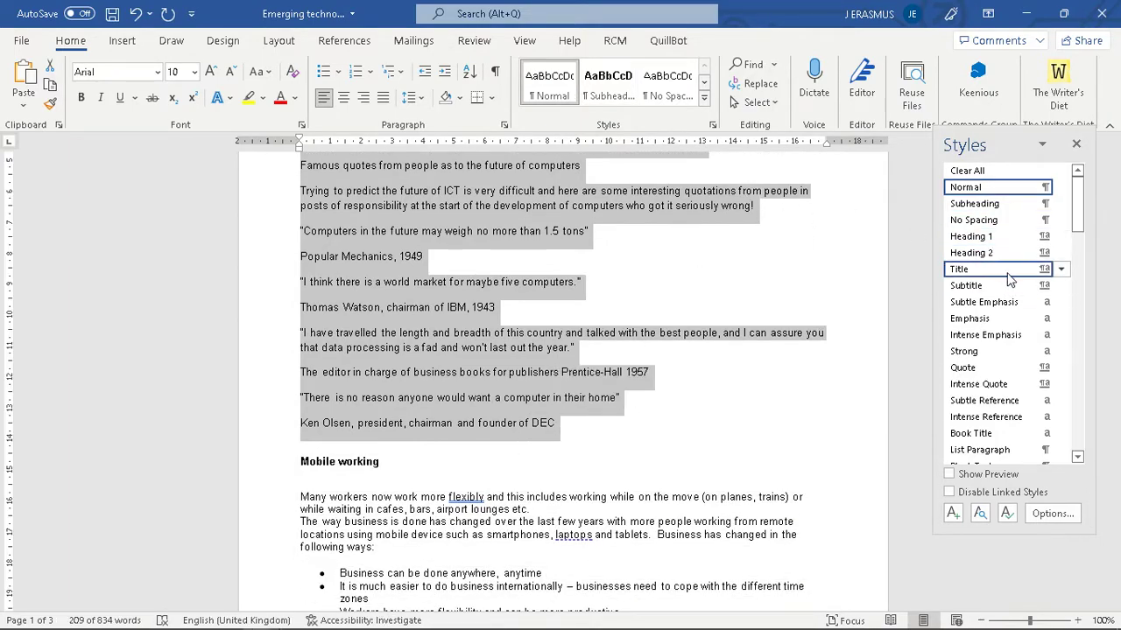
{"action": "scroll", "coordinate": [1031, 398], "scroll_direction": "down", "scroll_amount": 5}
{"action": "scroll", "coordinate": [1031, 398], "scroll_direction": "up", "scroll_amount": 2}
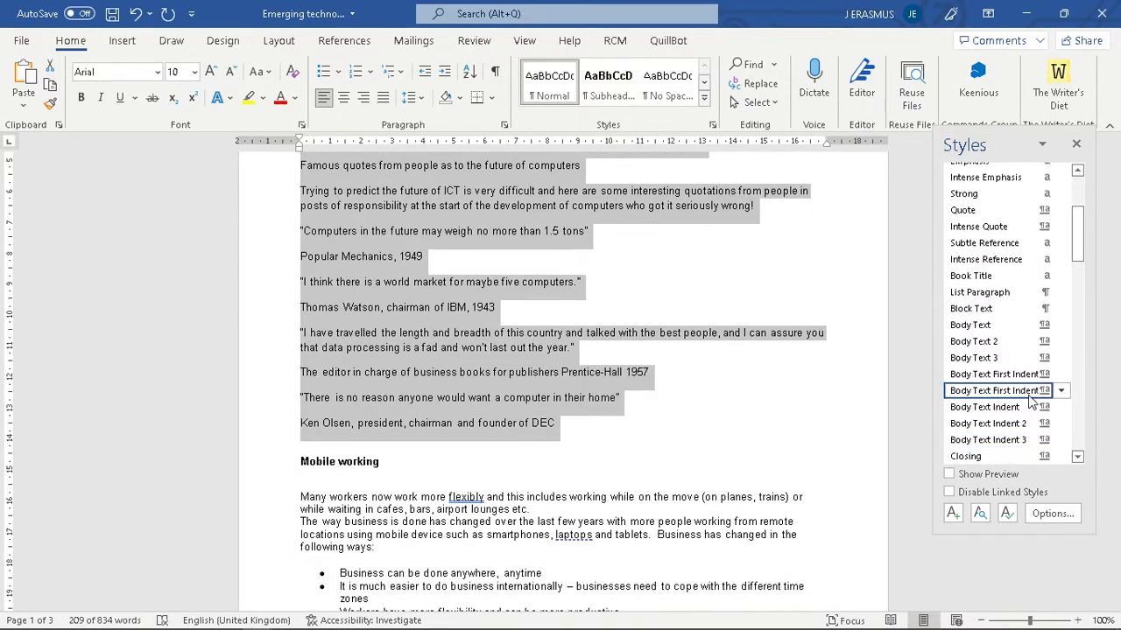
{"action": "left_click", "coordinate": [997, 329]}
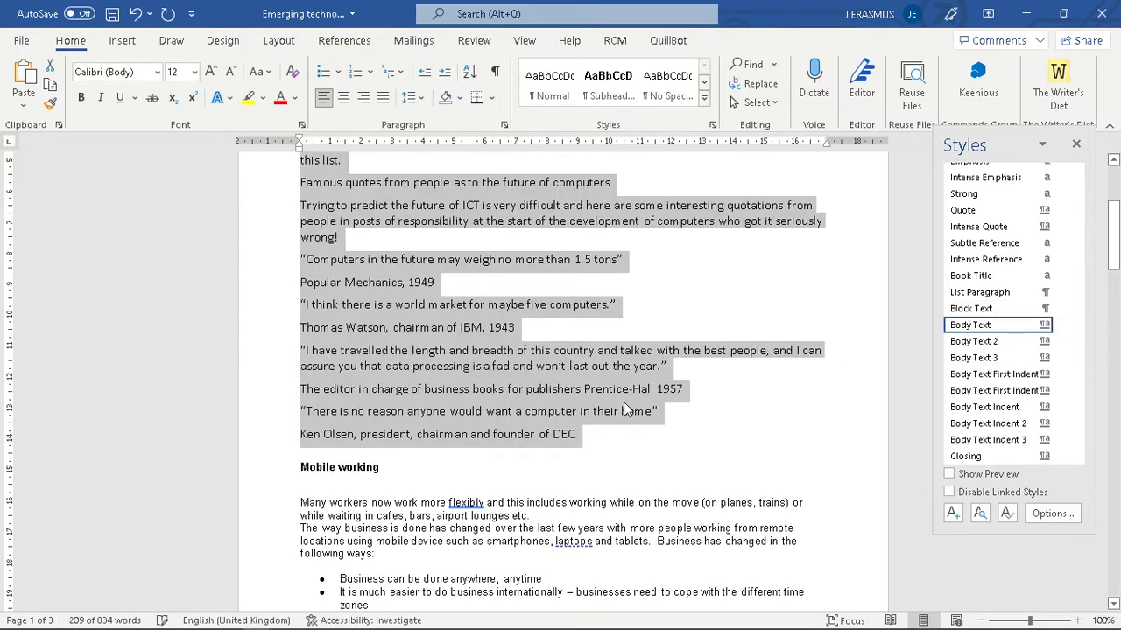
{"action": "left_click", "coordinate": [433, 372]}
{"action": "left_click_drag", "start_coordinate": [575, 436], "coordinate": [302, 259]}
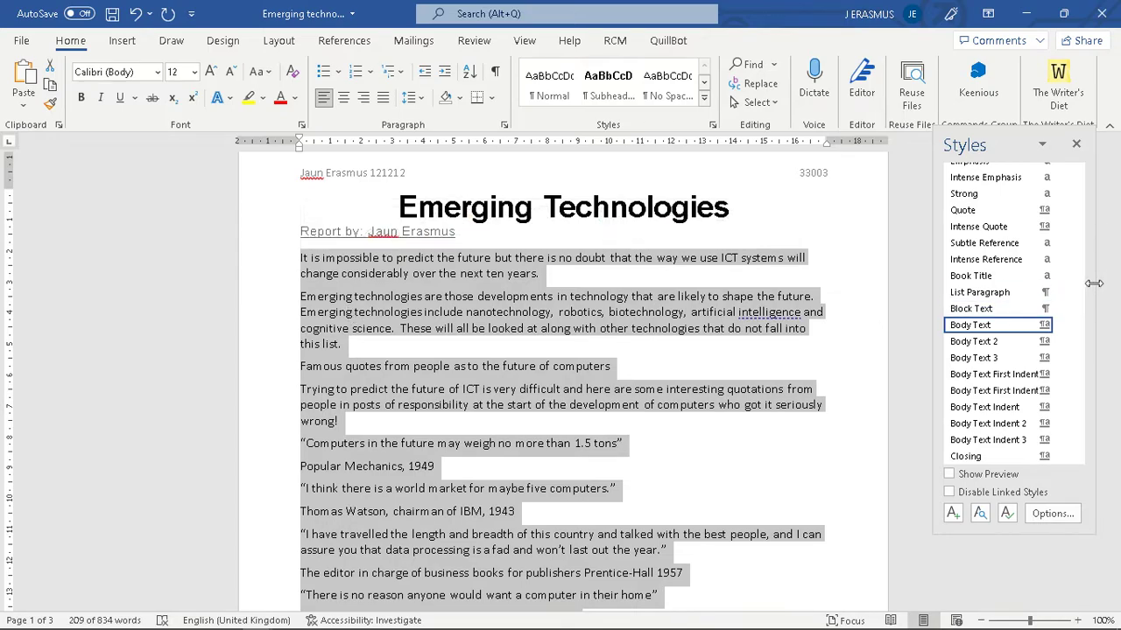
{"action": "scroll", "coordinate": [547, 363], "scroll_direction": "down", "scroll_amount": 6}
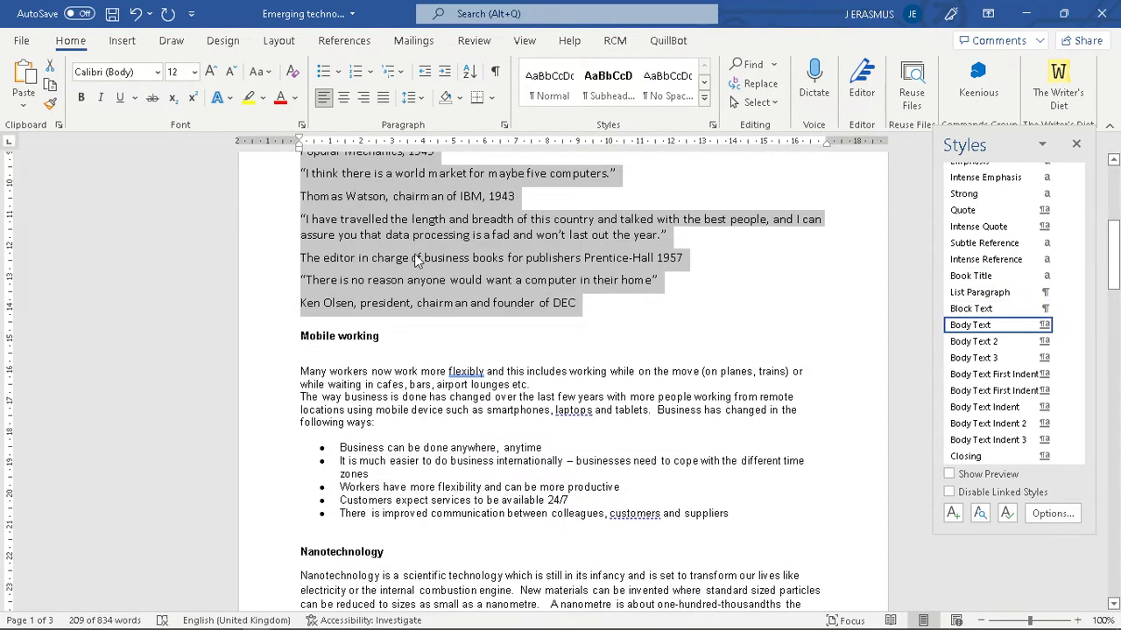
{"action": "scroll", "coordinate": [405, 248], "scroll_direction": "down", "scroll_amount": 2}
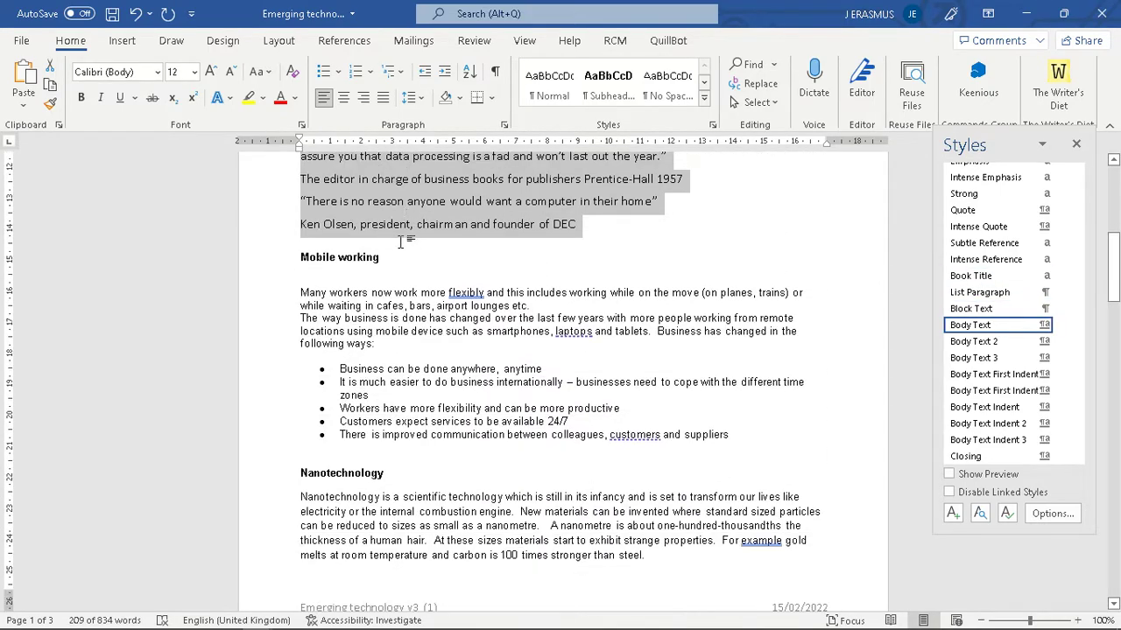
- Paint the Body Text formatting onto the Mobile working text and its bullets
{"action": "left_click", "coordinate": [50, 104]}
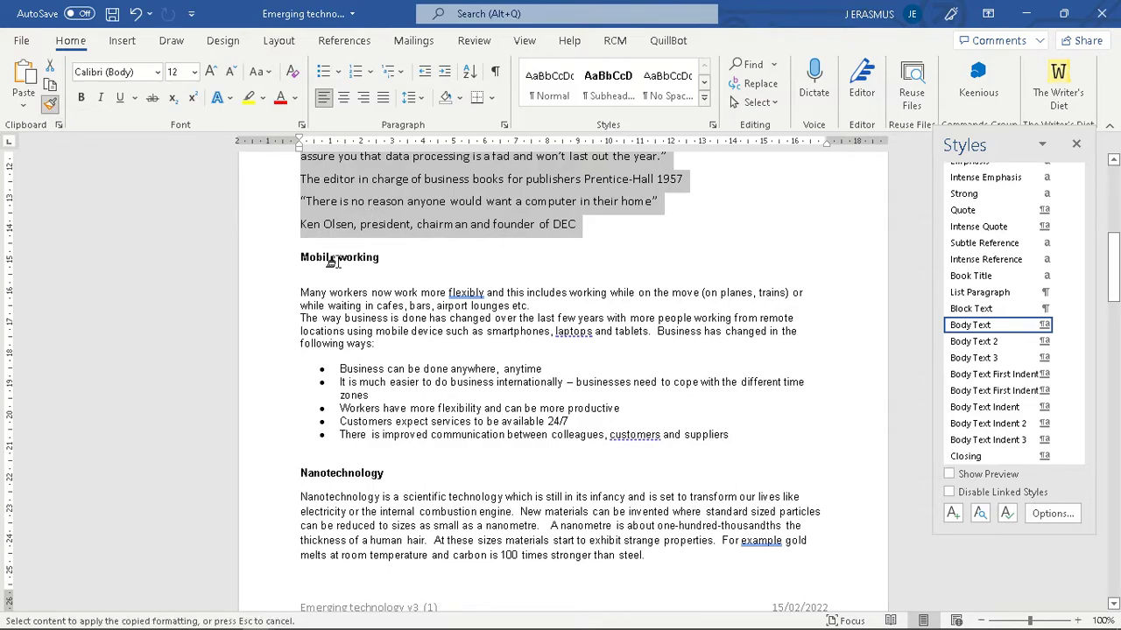
{"action": "mouse_move", "coordinate": [297, 289]}
{"action": "left_mouse_down"}
{"action": "mouse_move", "coordinate": [551, 420]}
{"action": "mouse_move", "coordinate": [734, 444]}
{"action": "left_mouse_up"}
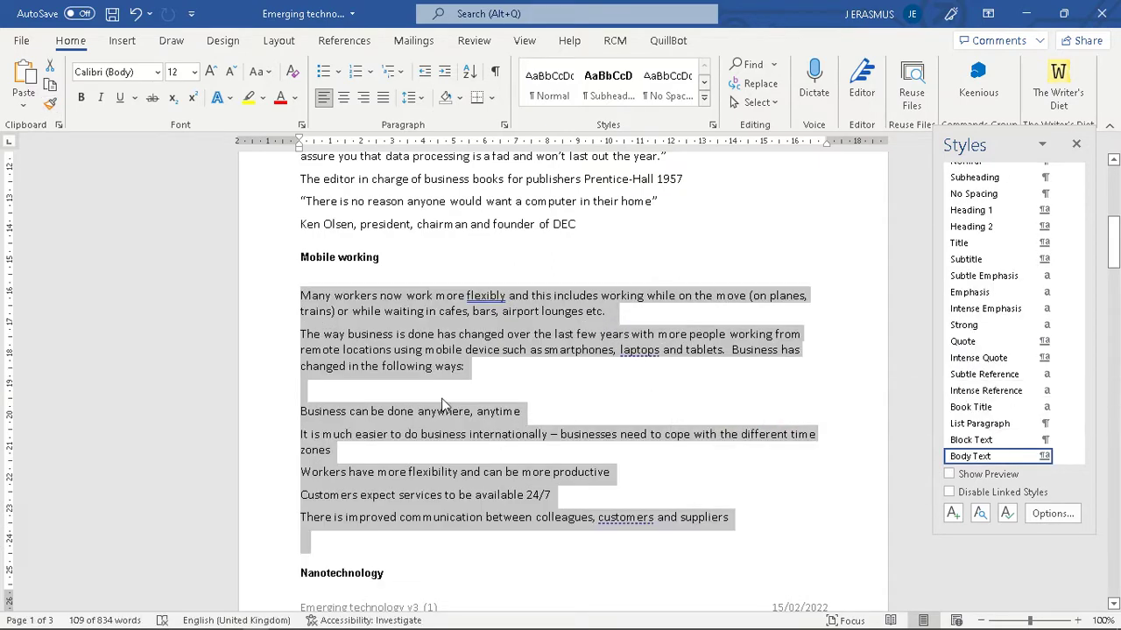
{"action": "scroll", "coordinate": [442, 298], "scroll_direction": "down", "scroll_amount": 4}
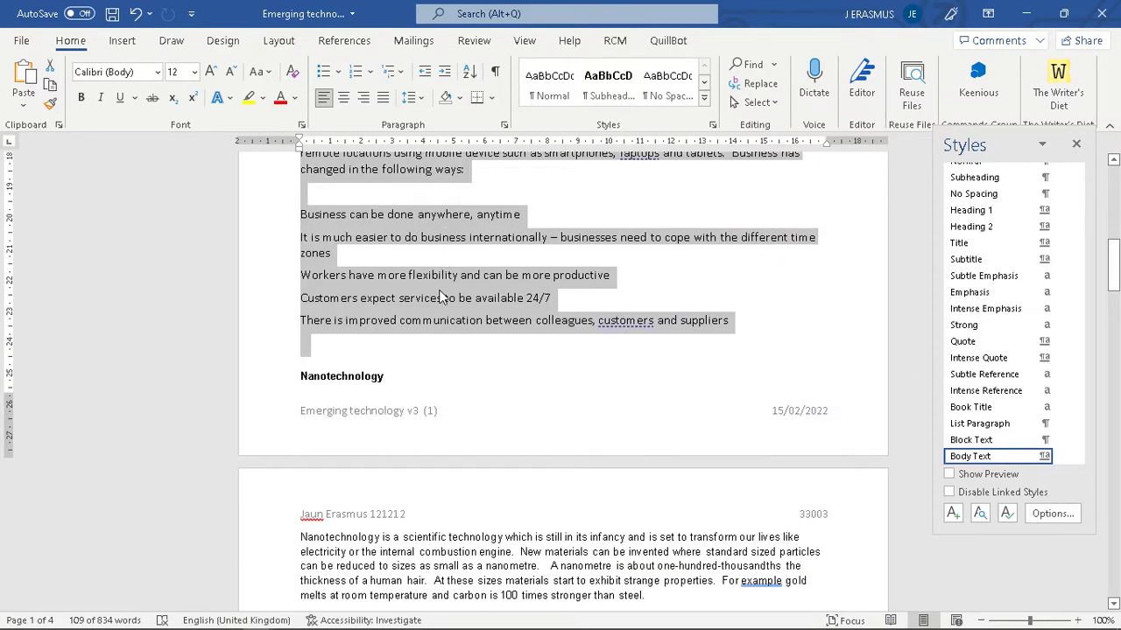
{"action": "scroll", "coordinate": [442, 298], "scroll_direction": "down", "scroll_amount": 1}
- Start the Nanotechnology heading on a new page
{"action": "left_click", "coordinate": [298, 336]}
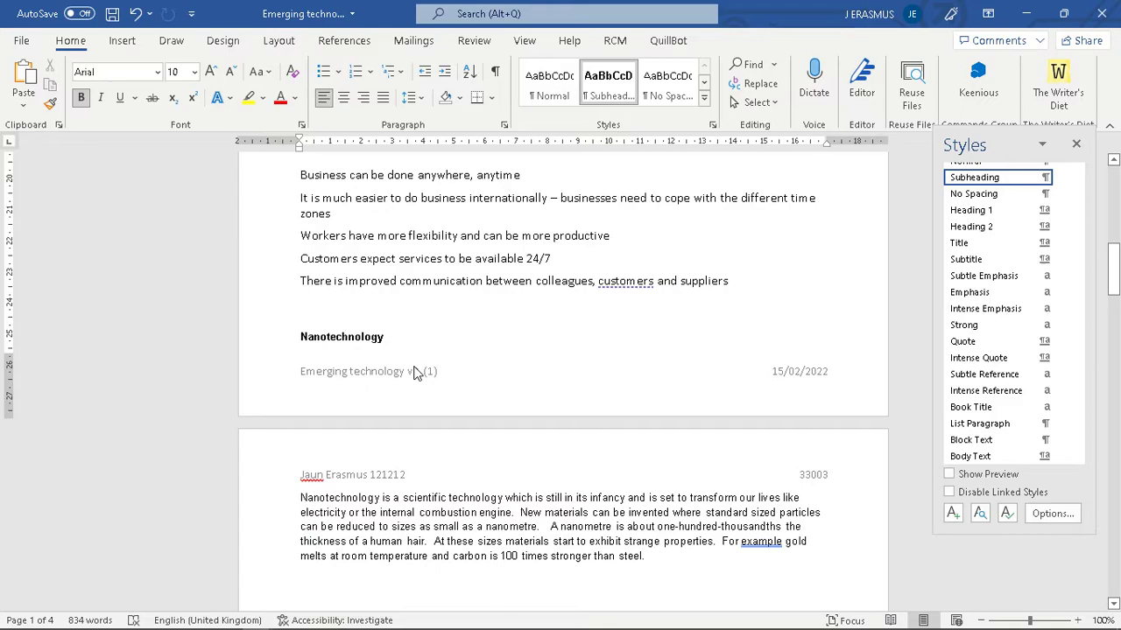
{"action": "key", "text": "ctrl+Return"}
{"action": "scroll", "coordinate": [437, 370], "scroll_direction": "down", "scroll_amount": 3}
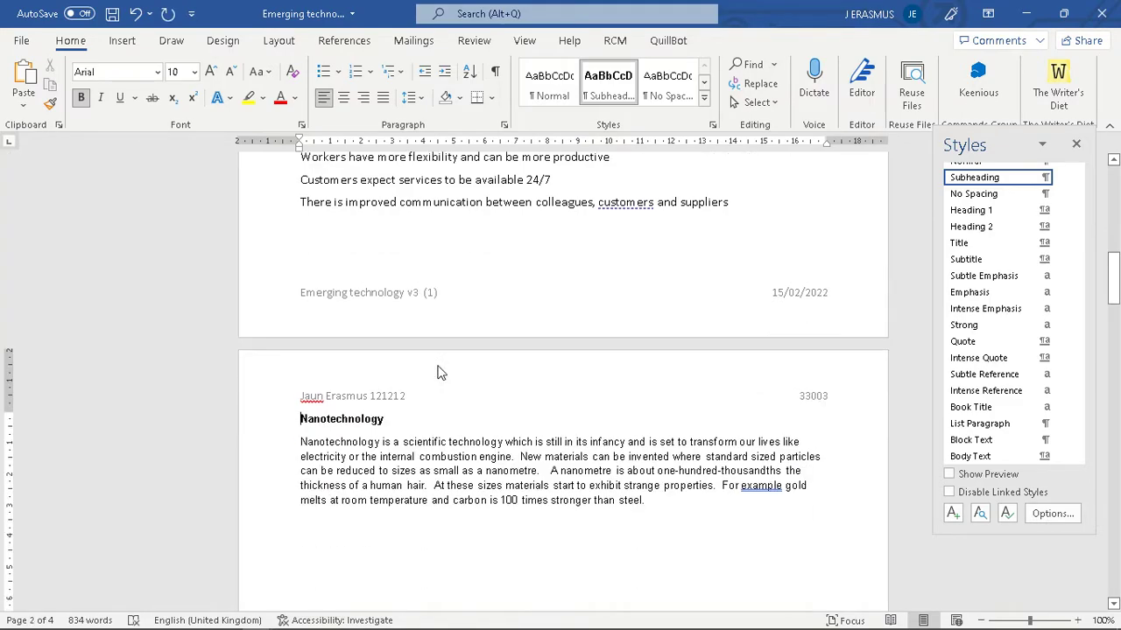
{"action": "scroll", "coordinate": [580, 394], "scroll_direction": "up", "scroll_amount": 4}
- Copy the Body Text formatting from Mobile working onto the Nanotechnology paragraph
{"action": "left_click_drag", "start_coordinate": [737, 368], "coordinate": [300, 254]}
{"action": "left_click", "coordinate": [50, 103]}
{"action": "scroll", "coordinate": [350, 429], "scroll_direction": "down", "scroll_amount": 6}
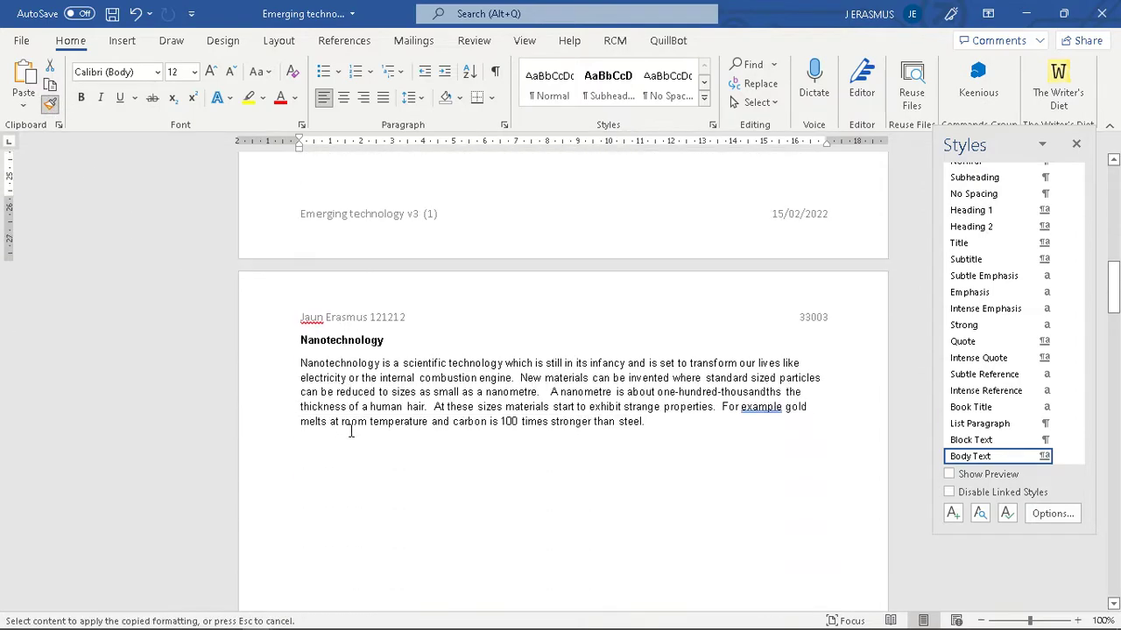
{"action": "mouse_move", "coordinate": [293, 285]}
{"action": "left_mouse_down"}
{"action": "mouse_move", "coordinate": [586, 347]}
{"action": "mouse_move", "coordinate": [656, 348]}
{"action": "left_mouse_up"}
{"action": "left_click", "coordinate": [402, 429]}
{"action": "scroll", "coordinate": [408, 430], "scroll_direction": "down", "scroll_amount": 15}
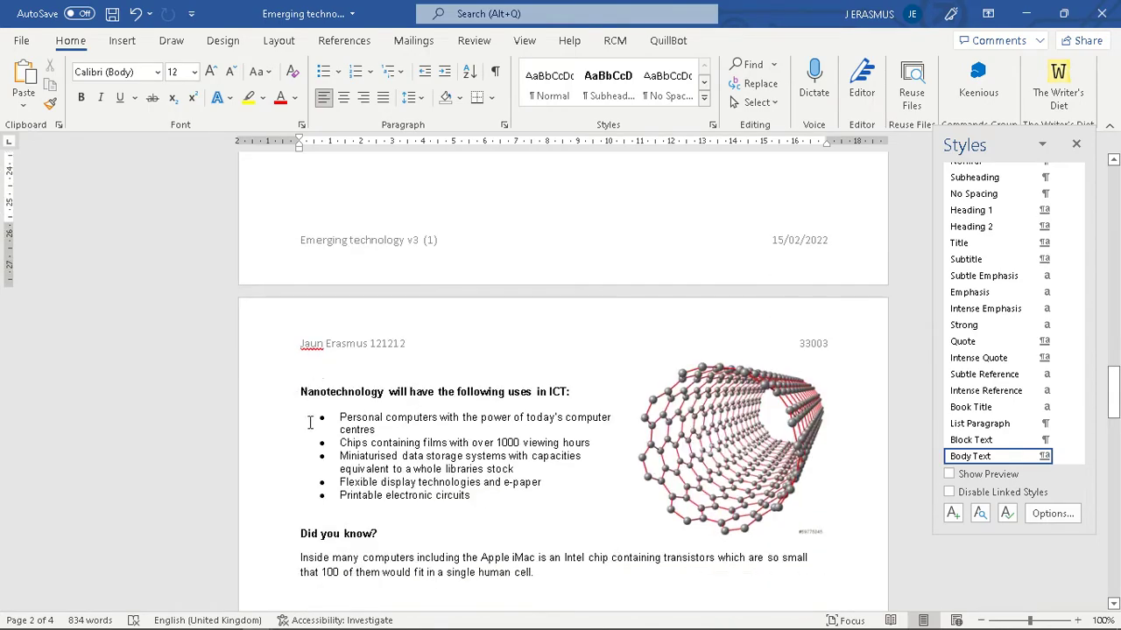
{"action": "scroll", "coordinate": [384, 435], "scroll_direction": "down", "scroll_amount": 1}
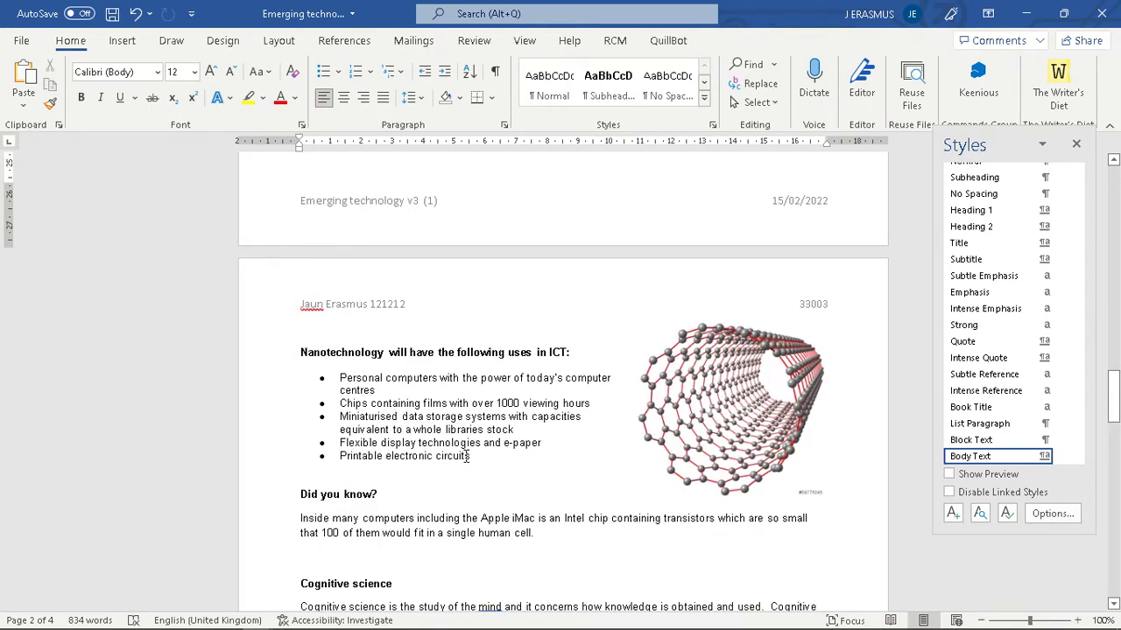
- Apply the Body Text style to the ICT uses bulleted list
{"action": "left_click_drag", "start_coordinate": [471, 456], "coordinate": [340, 377]}
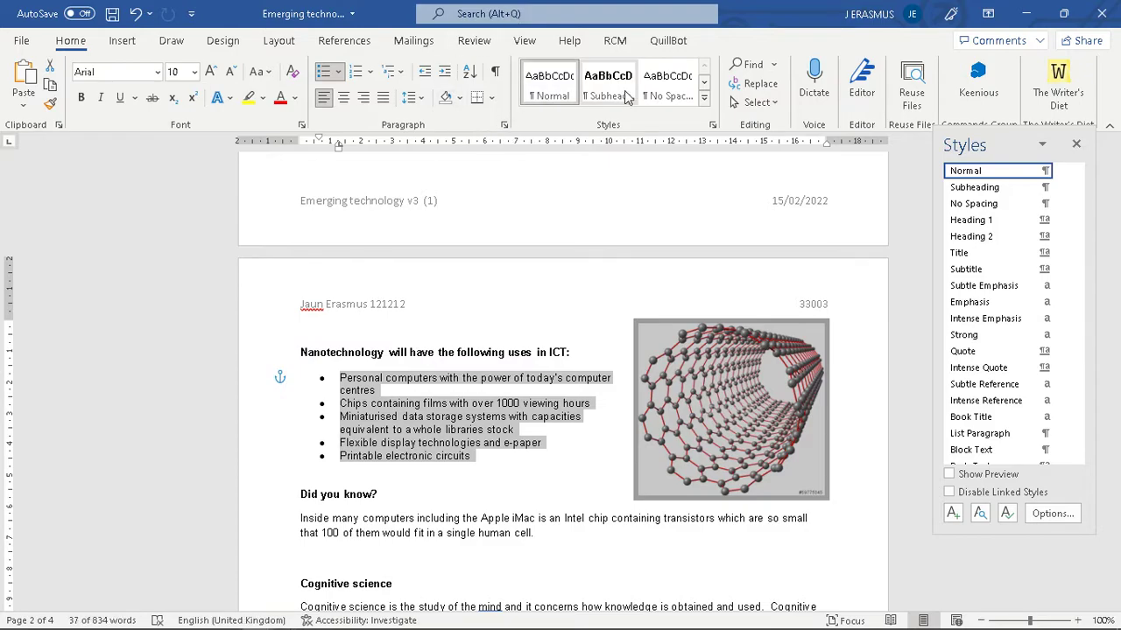
{"action": "left_click", "coordinate": [704, 82]}
{"action": "left_click", "coordinate": [706, 84]}
{"action": "left_click", "coordinate": [705, 84]}
{"action": "left_click", "coordinate": [706, 84]}
{"action": "left_click", "coordinate": [705, 84]}
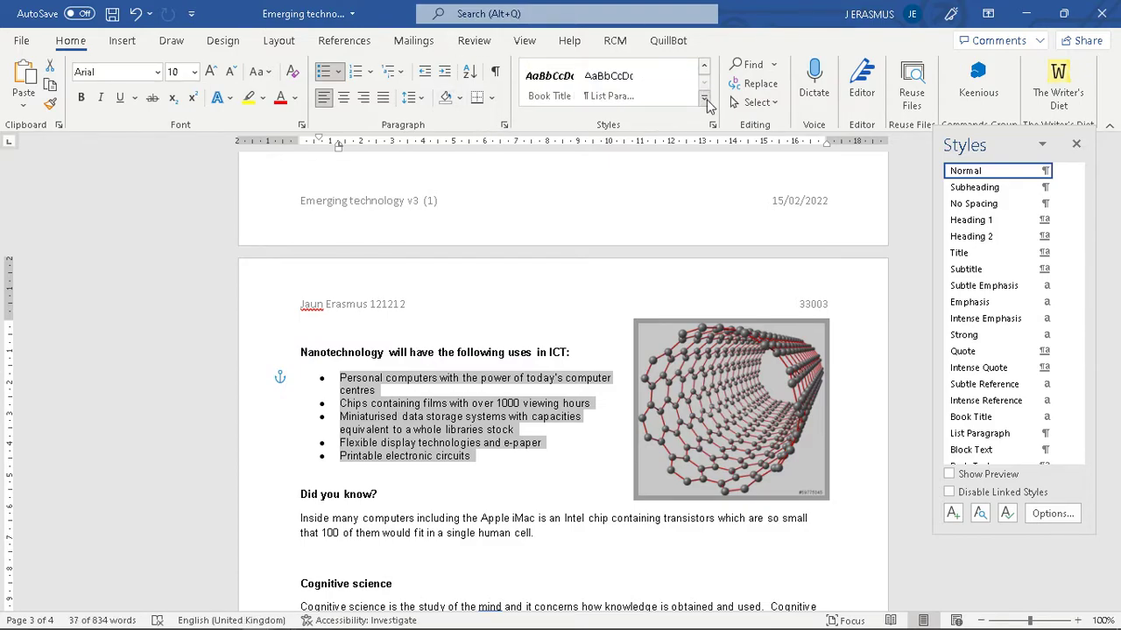
{"action": "left_click", "coordinate": [705, 102]}
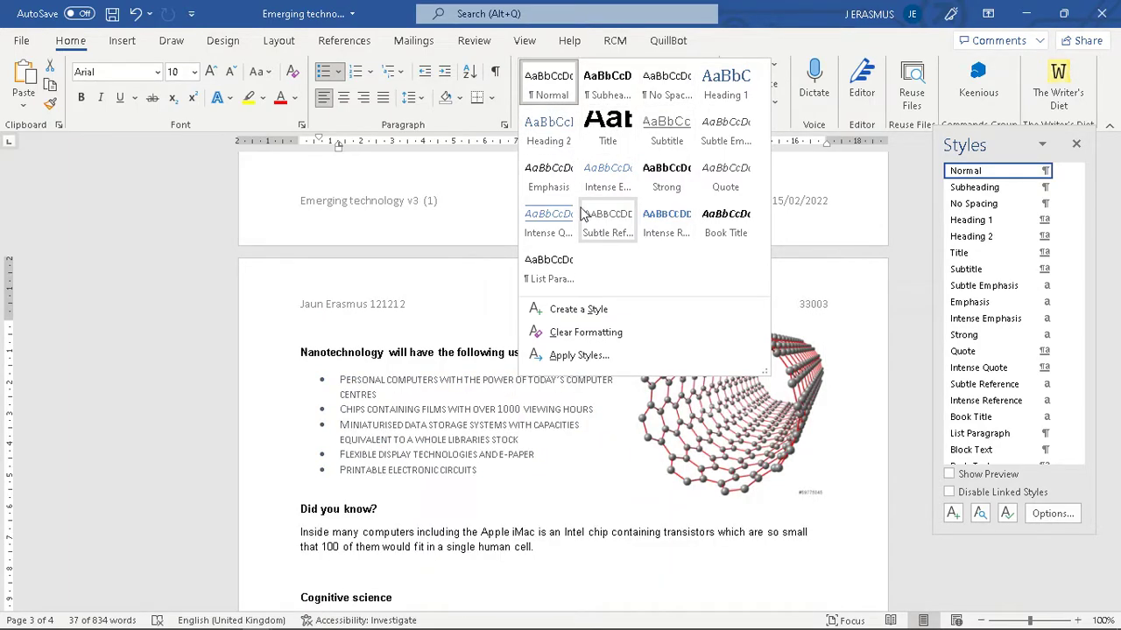
{"action": "left_click", "coordinate": [738, 46]}
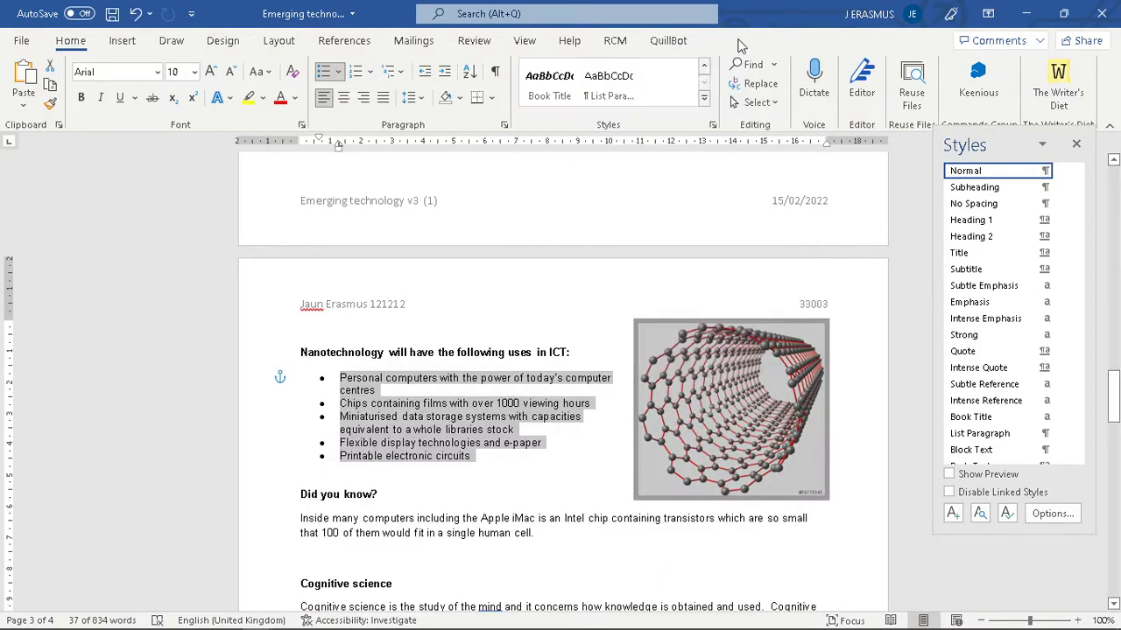
{"action": "left_click", "coordinate": [713, 126]}
{"action": "left_click", "coordinate": [713, 127]}
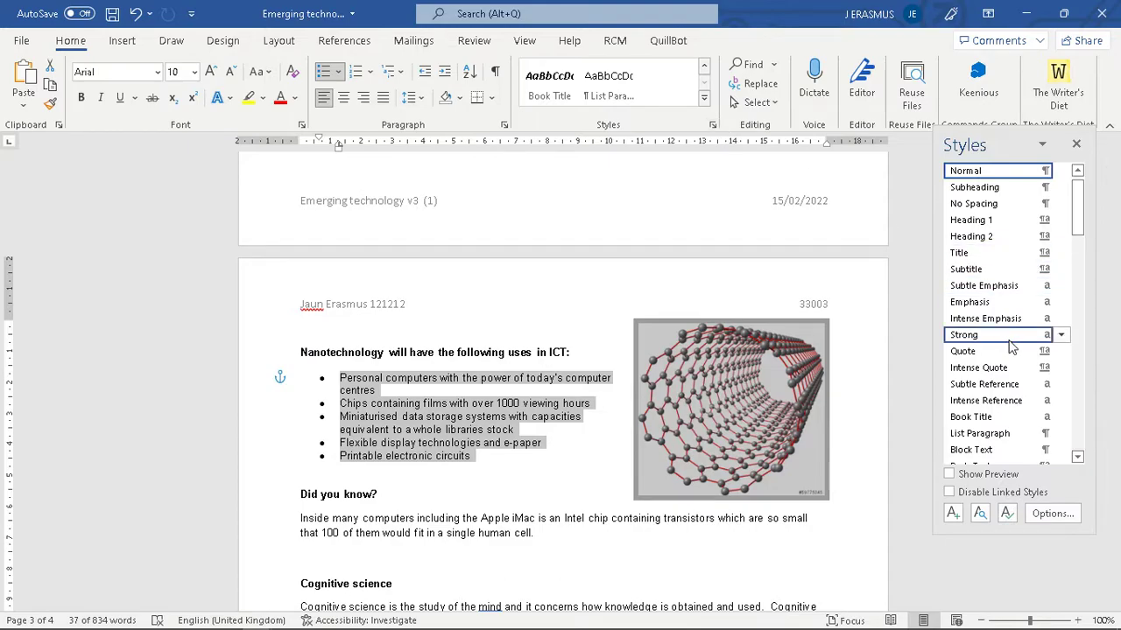
{"action": "scroll", "coordinate": [997, 235], "scroll_direction": "down", "scroll_amount": 4}
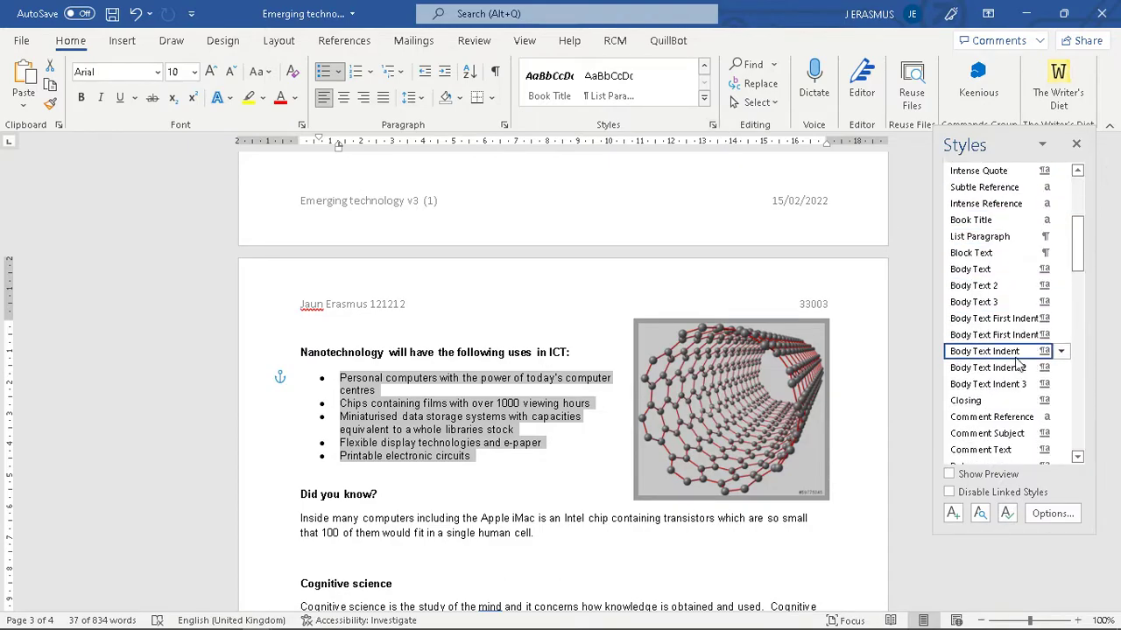
{"action": "left_click", "coordinate": [1003, 271]}
{"action": "scroll", "coordinate": [534, 466], "scroll_direction": "down", "scroll_amount": 3}
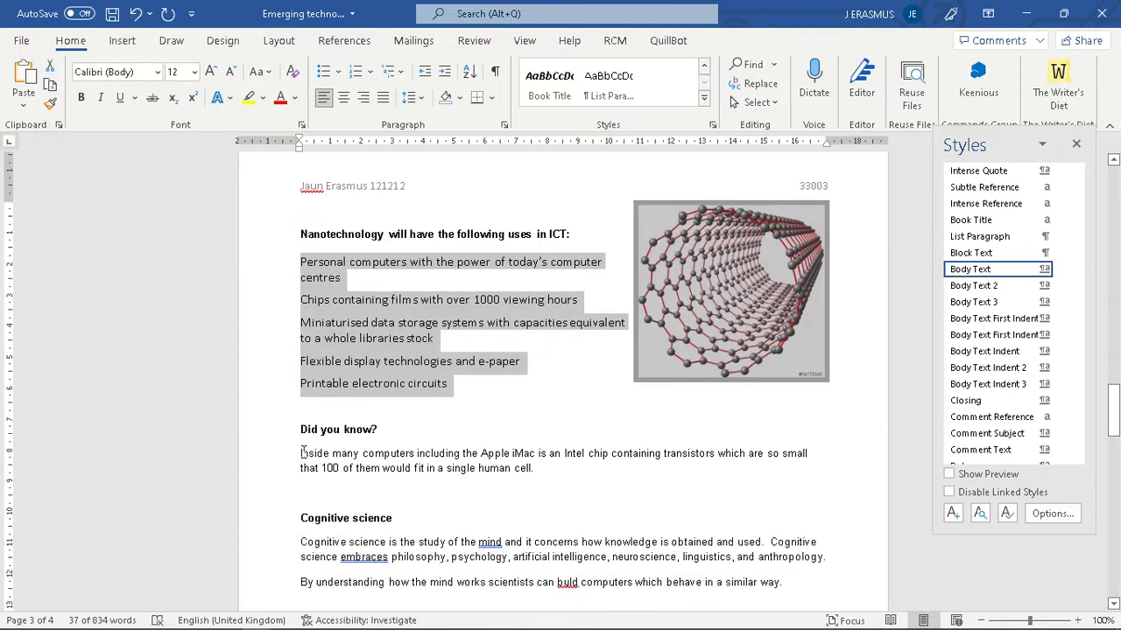
- Paint Body Text formatting onto the Cognitive science paragraphs and the Robots paragraph
{"action": "left_click", "coordinate": [50, 104]}
{"action": "mouse_move", "coordinate": [297, 451]}
{"action": "left_mouse_down"}
{"action": "mouse_move", "coordinate": [385, 470]}
{"action": "mouse_move", "coordinate": [547, 470]}
{"action": "left_mouse_up"}
{"action": "scroll", "coordinate": [224, 210], "scroll_direction": "down", "scroll_amount": 3}
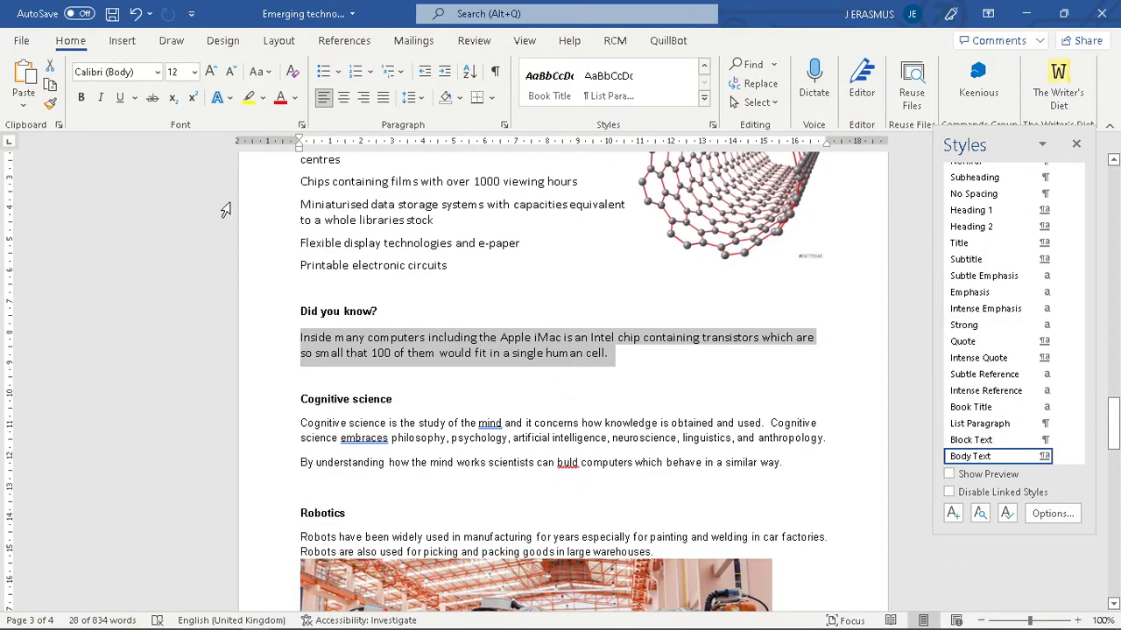
{"action": "left_click", "coordinate": [50, 104]}
{"action": "mouse_move", "coordinate": [300, 424]}
{"action": "left_mouse_down"}
{"action": "mouse_move", "coordinate": [411, 464]}
{"action": "mouse_move", "coordinate": [782, 467]}
{"action": "left_mouse_up"}
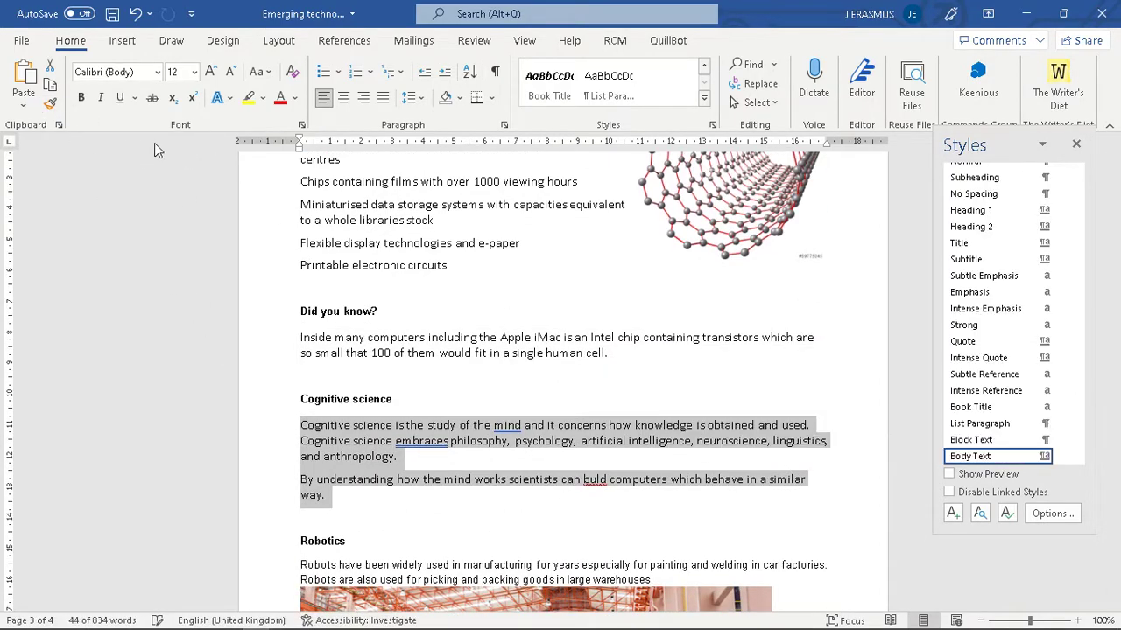
{"action": "left_click", "coordinate": [50, 103]}
{"action": "scroll", "coordinate": [359, 388], "scroll_direction": "down", "scroll_amount": 5}
{"action": "mouse_move", "coordinate": [302, 368]}
{"action": "left_mouse_down"}
{"action": "mouse_move", "coordinate": [770, 390]}
{"action": "mouse_move", "coordinate": [666, 375]}
{"action": "mouse_move", "coordinate": [654, 384]}
{"action": "left_mouse_up"}
{"action": "left_click", "coordinate": [50, 103]}
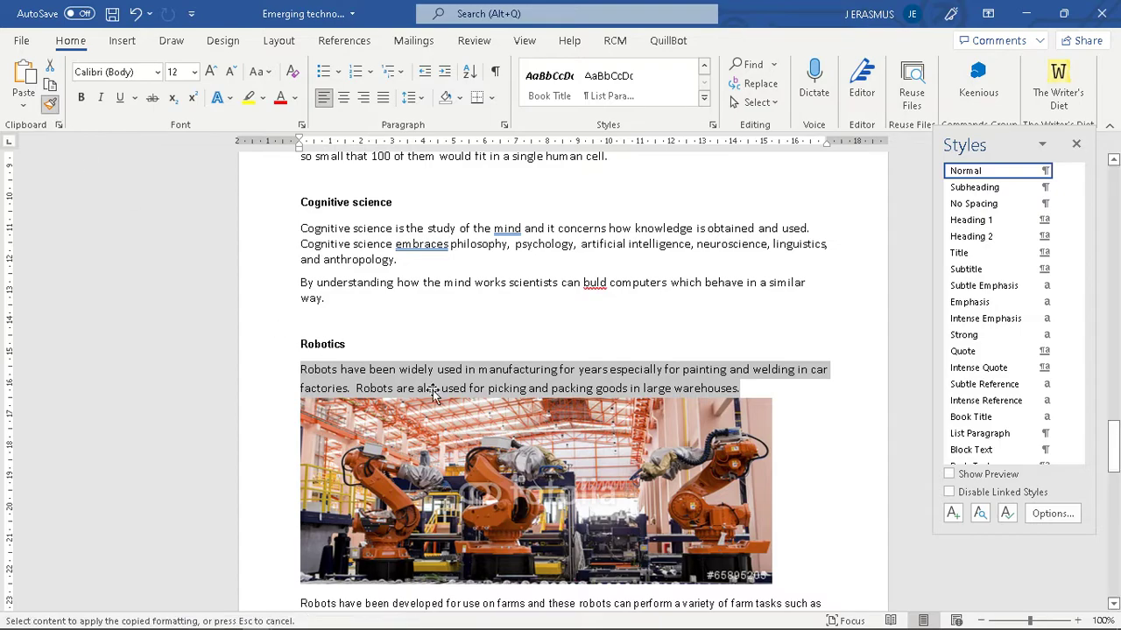
{"action": "scroll", "coordinate": [291, 376], "scroll_direction": "down", "scroll_amount": 6}
{"action": "left_click_drag", "start_coordinate": [295, 368], "coordinate": [659, 386]}
- Start Biotechnology on a new page, style its paragraph as Body Text, and remove the empty line after it
{"action": "left_click", "coordinate": [299, 431]}
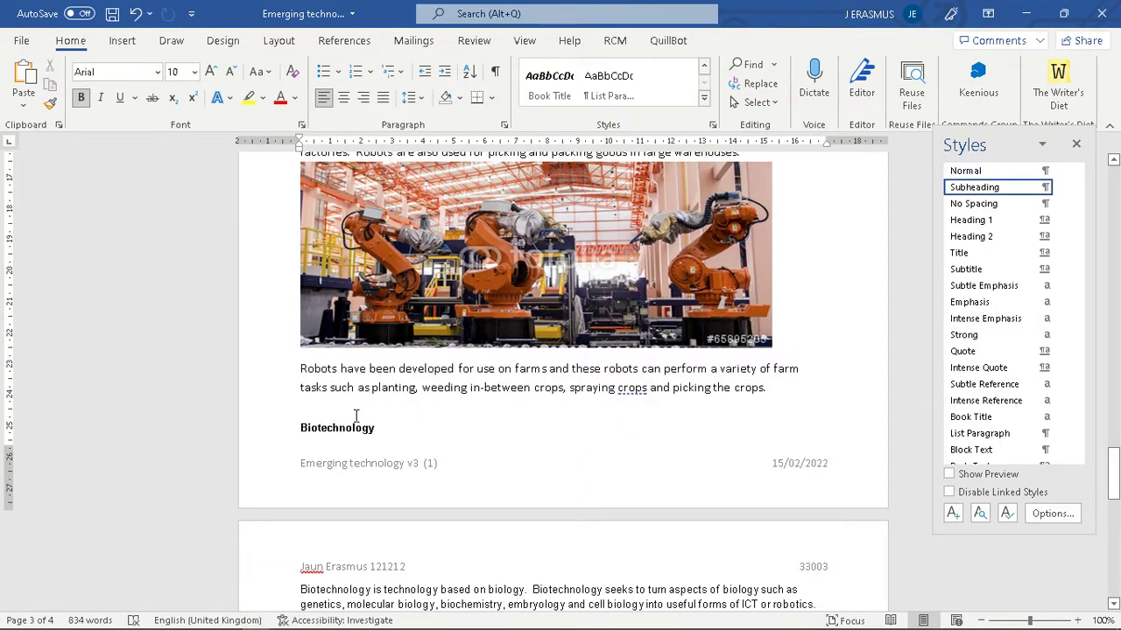
{"action": "key", "text": "ctrl+Return"}
{"action": "scroll", "coordinate": [412, 388], "scroll_direction": "down", "scroll_amount": 6}
{"action": "left_click_drag", "start_coordinate": [303, 374], "coordinate": [819, 396]}
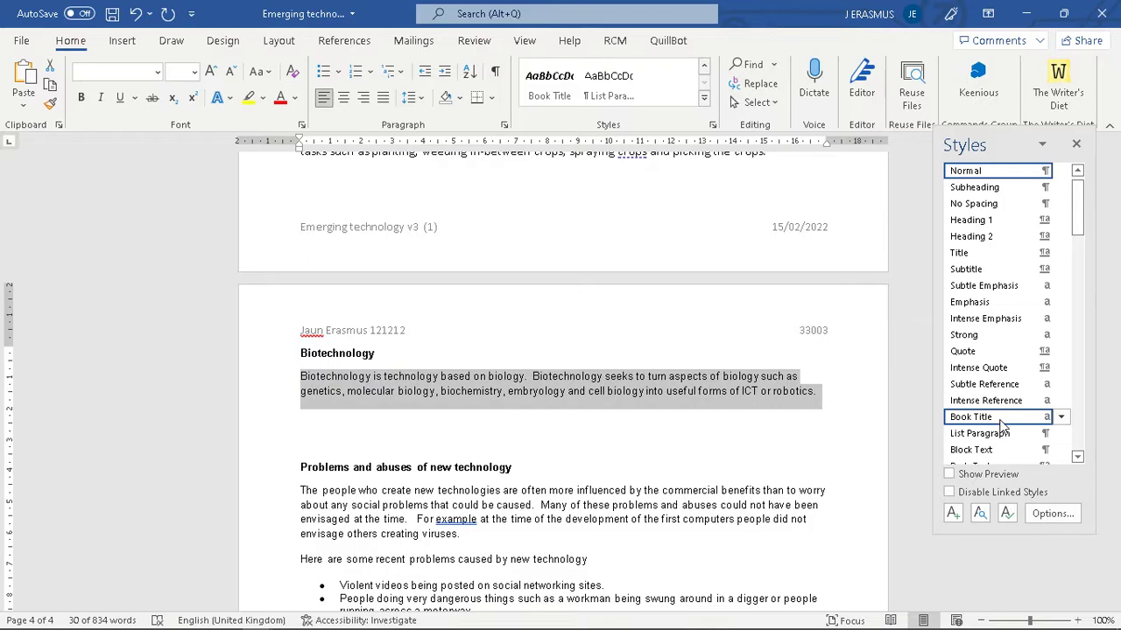
{"action": "scroll", "coordinate": [998, 418], "scroll_direction": "down", "scroll_amount": 3}
{"action": "left_click", "coordinate": [1002, 309]}
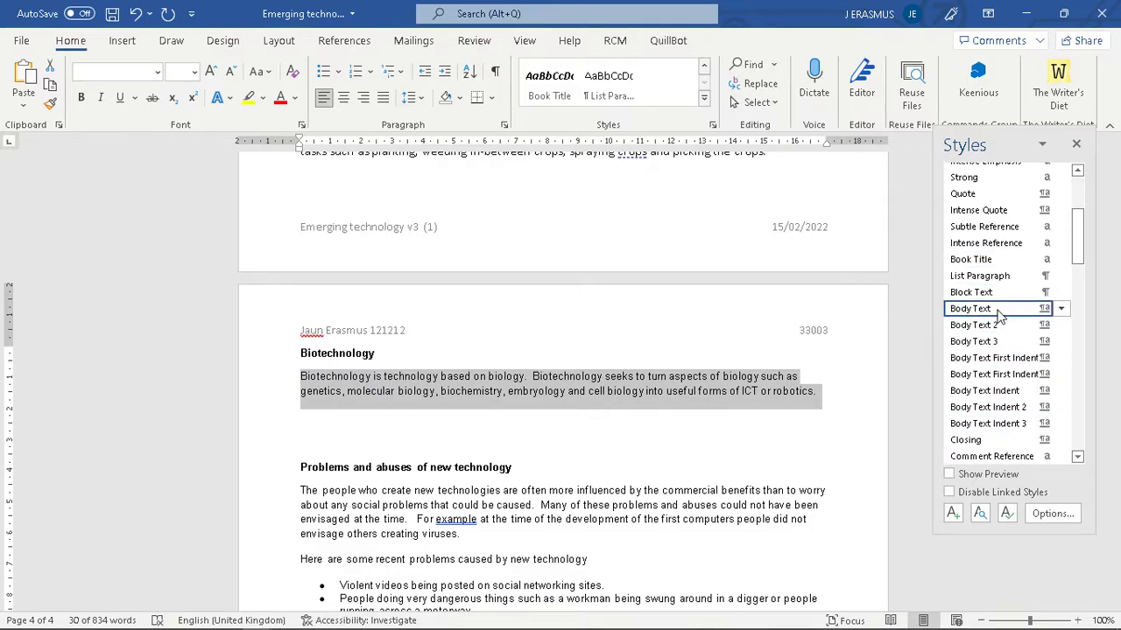
{"action": "scroll", "coordinate": [528, 420], "scroll_direction": "down", "scroll_amount": 3}
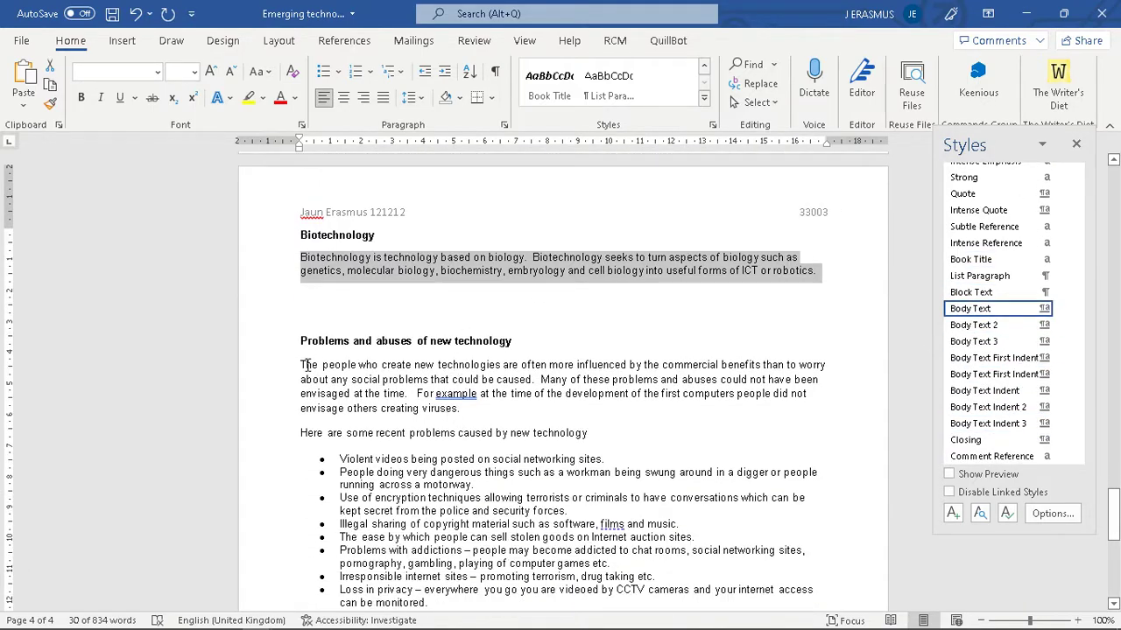
{"action": "left_click", "coordinate": [307, 292]}
{"action": "key", "text": "BackSpace"}
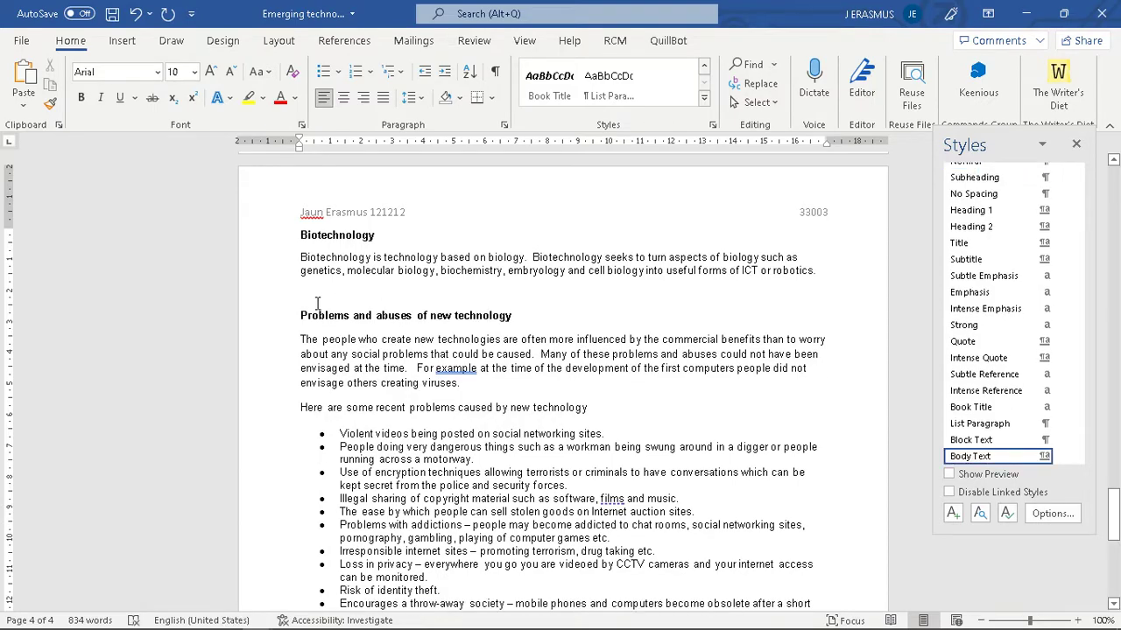
- Apply Body Text to the problems section and restore its bulleted list
{"action": "left_click_drag", "start_coordinate": [297, 339], "coordinate": [463, 521]}
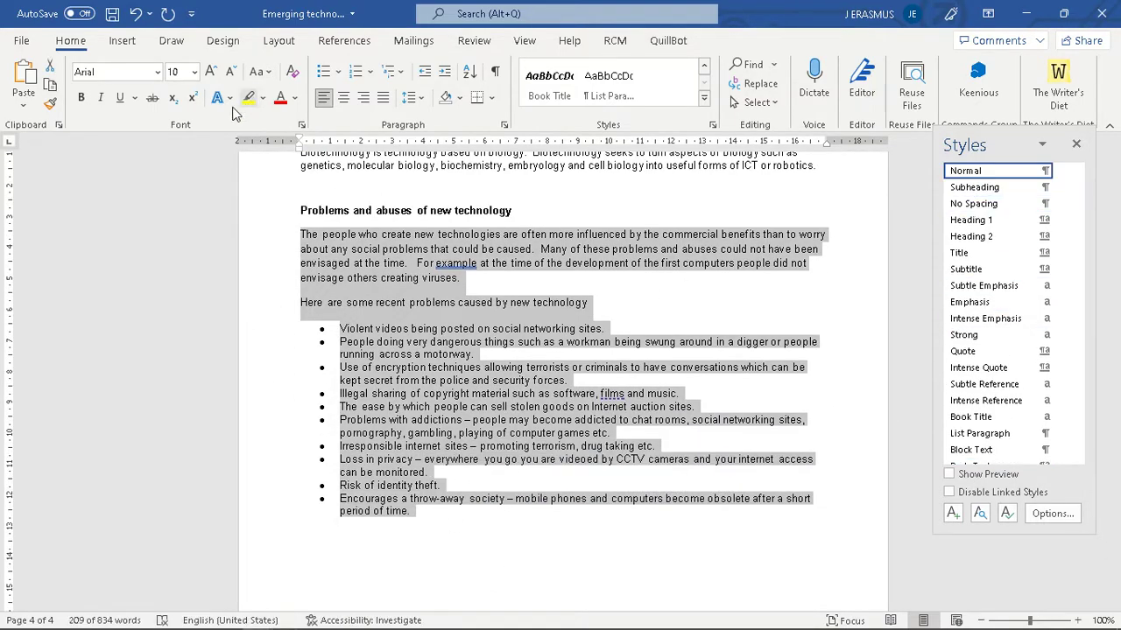
{"action": "scroll", "coordinate": [1042, 306], "scroll_direction": "down", "scroll_amount": 5}
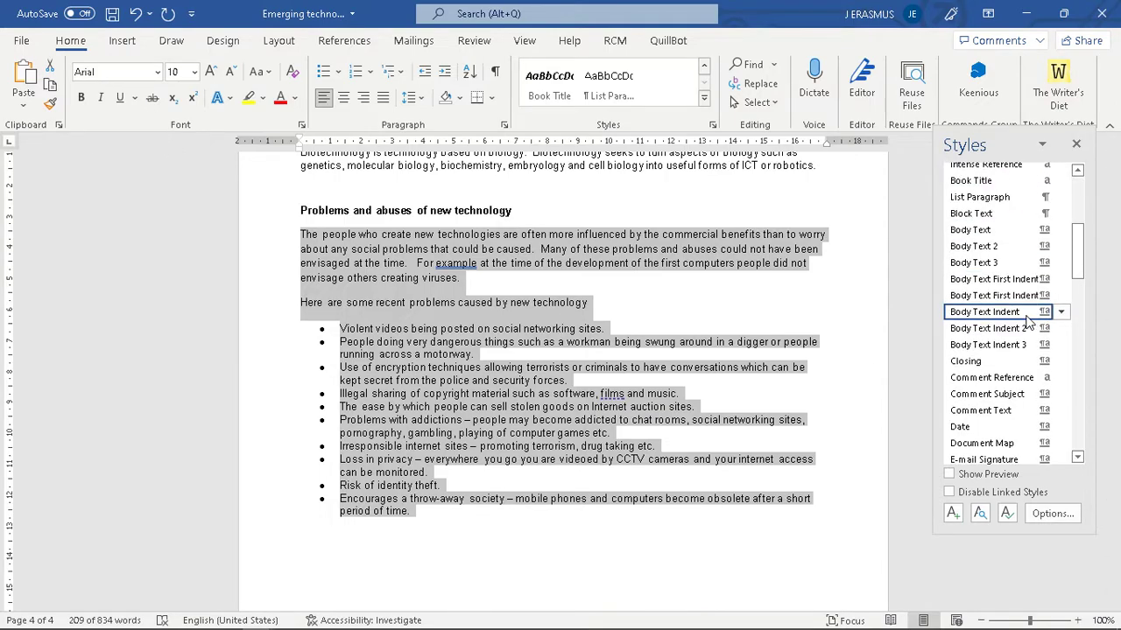
{"action": "left_click", "coordinate": [972, 229]}
{"action": "left_click", "coordinate": [464, 429]}
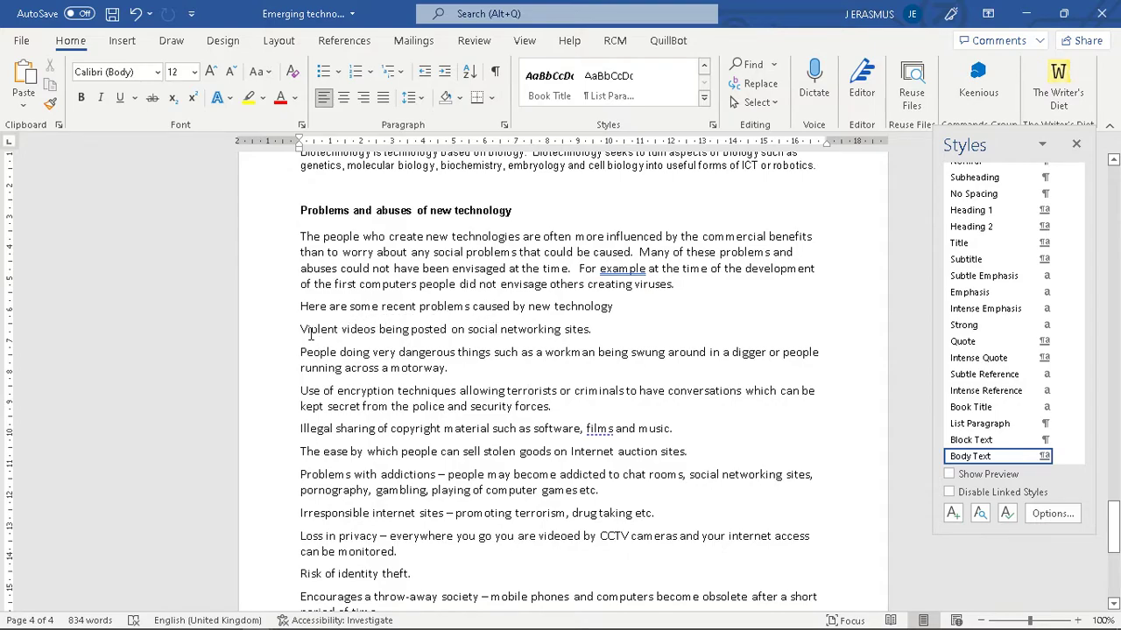
{"action": "left_click_drag", "start_coordinate": [301, 329], "coordinate": [388, 513]}
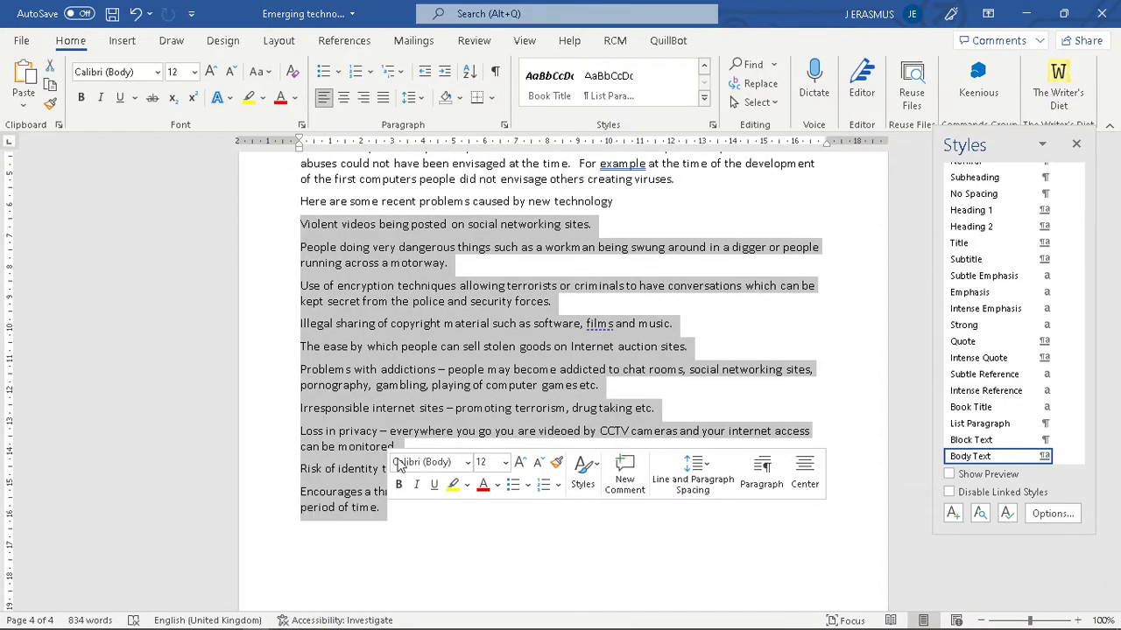
{"action": "left_click", "coordinate": [326, 73]}
{"action": "left_click", "coordinate": [636, 527]}
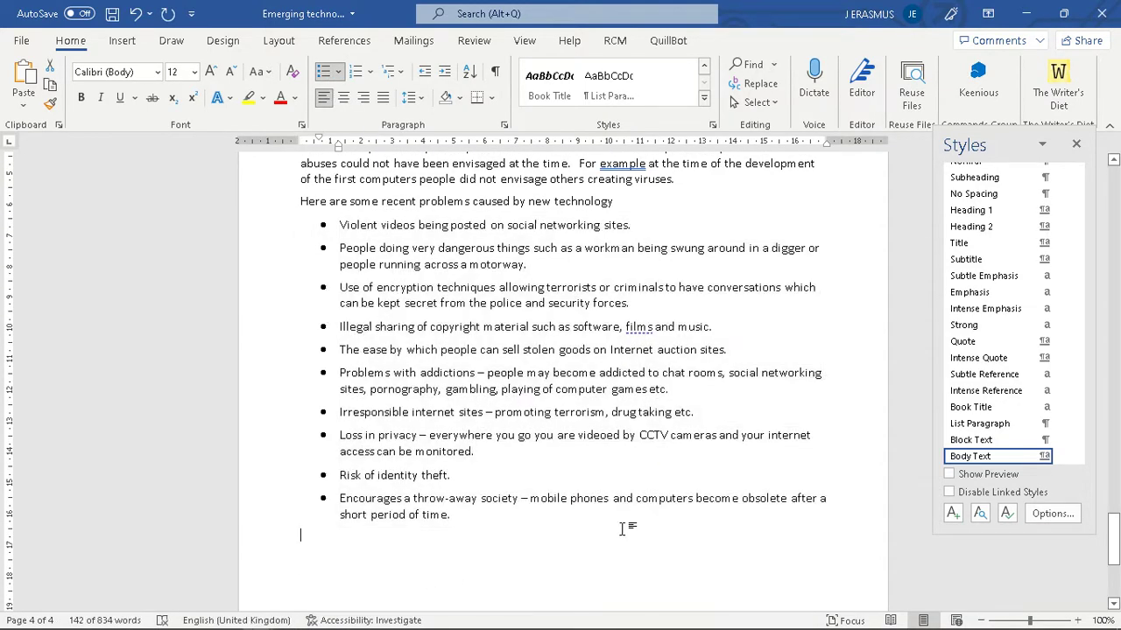
{"action": "scroll", "coordinate": [713, 393], "scroll_direction": "up", "scroll_amount": 15}
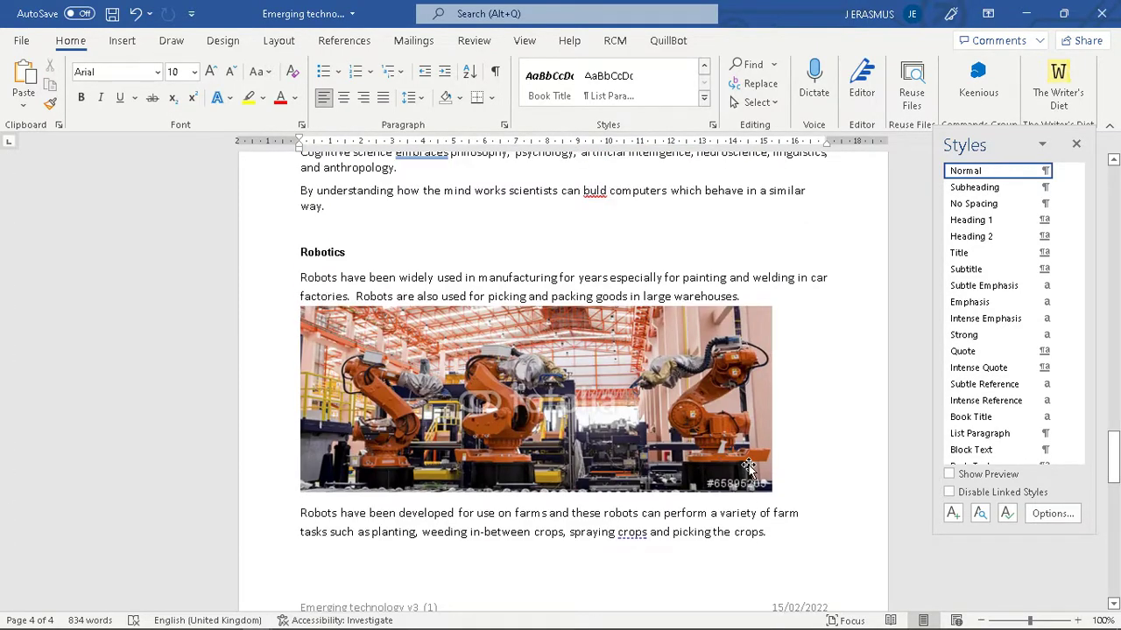
{"action": "scroll", "coordinate": [469, 338], "scroll_direction": "up", "scroll_amount": 20}
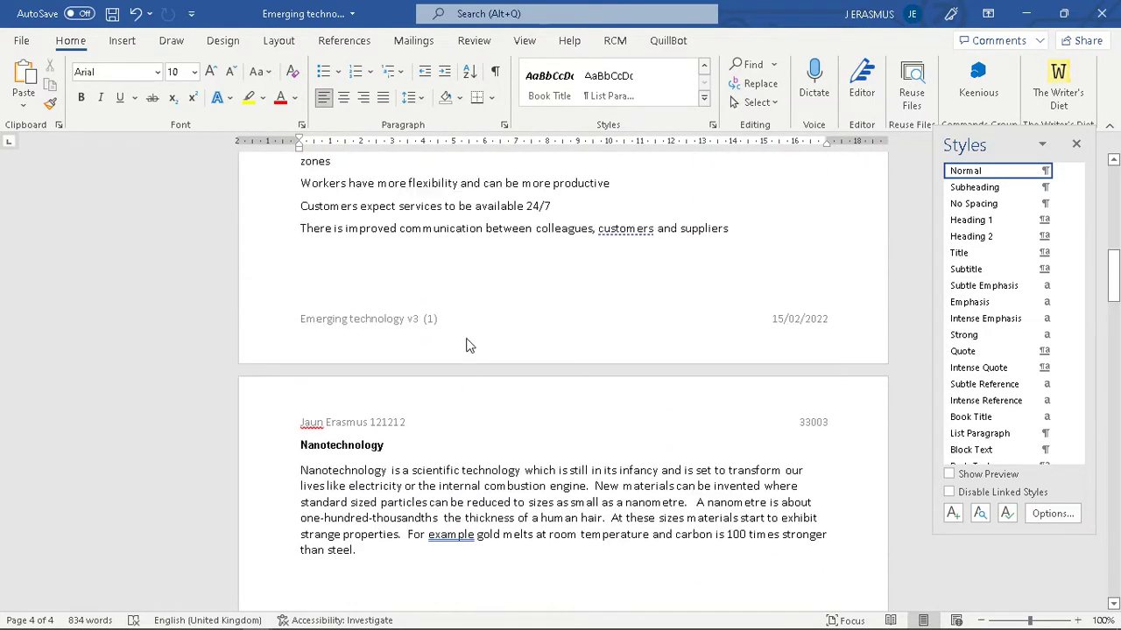
{"action": "scroll", "coordinate": [469, 338], "scroll_direction": "up", "scroll_amount": 5}
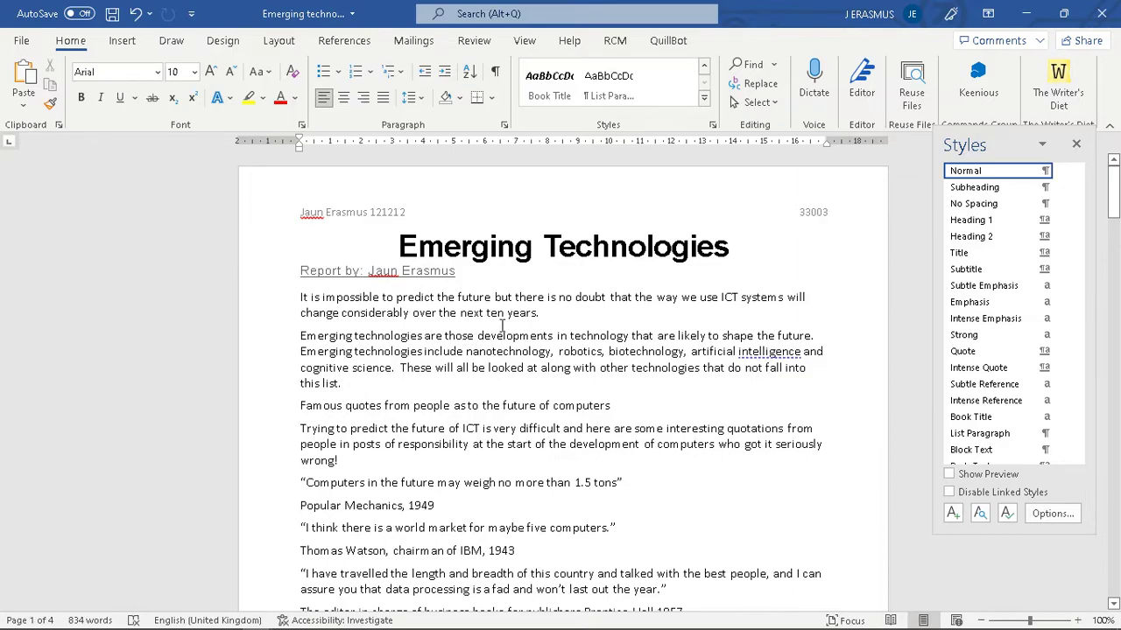
- Check the PDF instructions again, then bring up Word's File menu
{"action": "key", "text": "alt+Tab"}
{"action": "scroll", "coordinate": [703, 385], "scroll_direction": "down", "scroll_amount": 2}
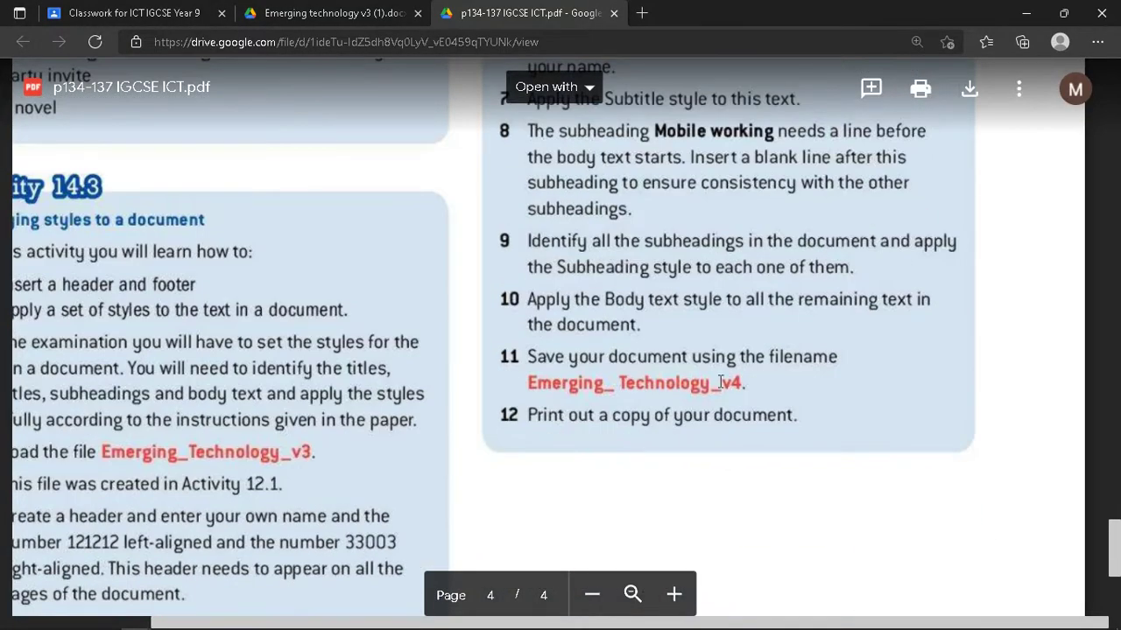
{"action": "key", "text": "alt+Tab"}
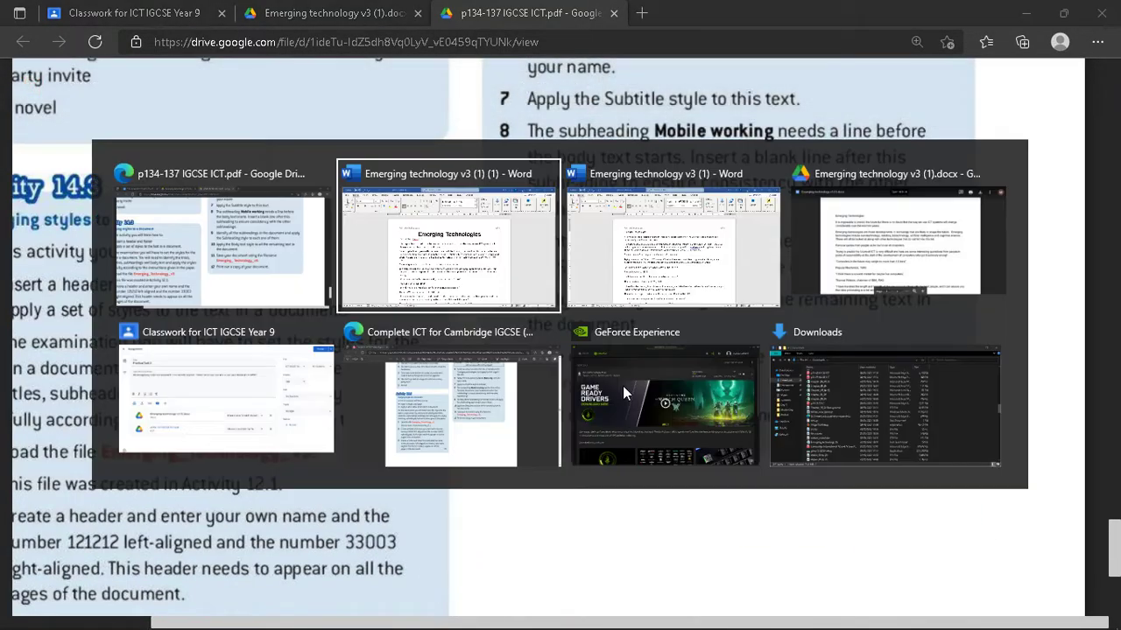
{"action": "left_click", "coordinate": [24, 41]}
- Choose Downloads as the Save As location and start editing the file name
{"action": "left_click", "coordinate": [85, 259]}
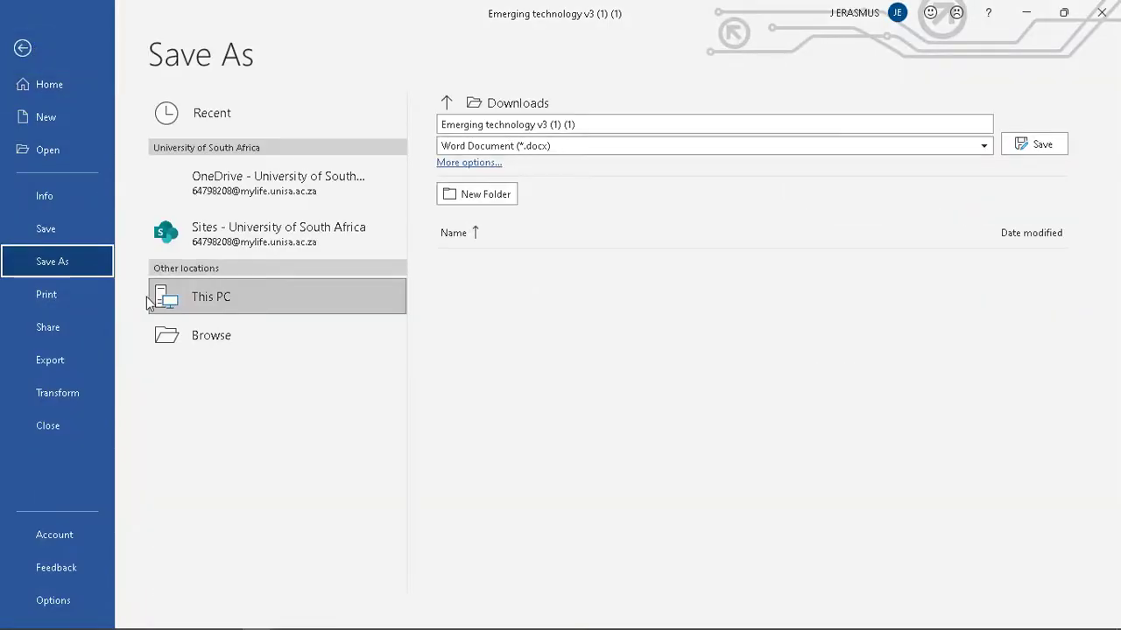
{"action": "left_click", "coordinate": [232, 371]}
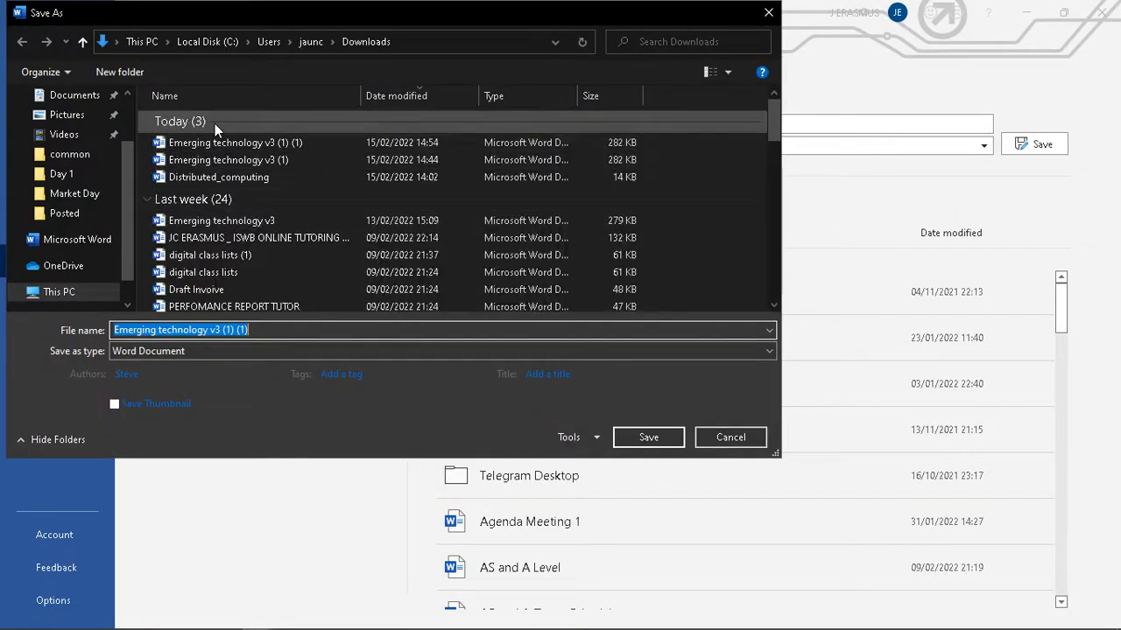
{"action": "left_click", "coordinate": [75, 146]}
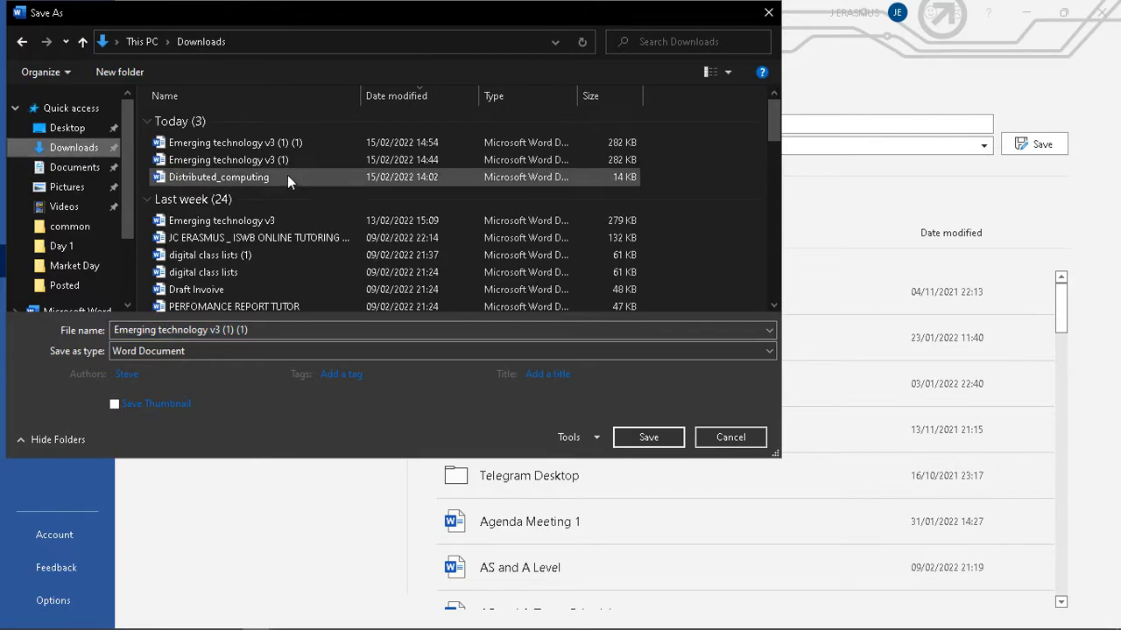
{"action": "left_click", "coordinate": [265, 329]}
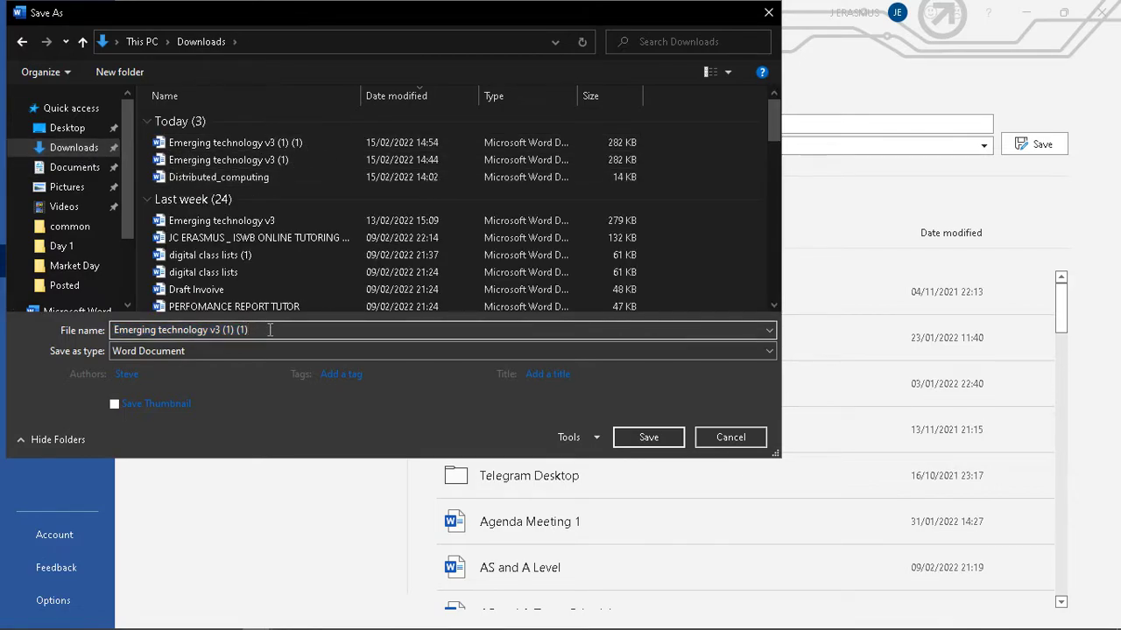
{"action": "key", "text": "BackSpace"}
{"action": "key", "text": "BackSpace"}
{"action": "key", "text": "BackSpace"}
{"action": "key", "text": "BackSpace"}
{"action": "key", "text": "BackSpace"}
{"action": "key", "text": "BackSpace"}
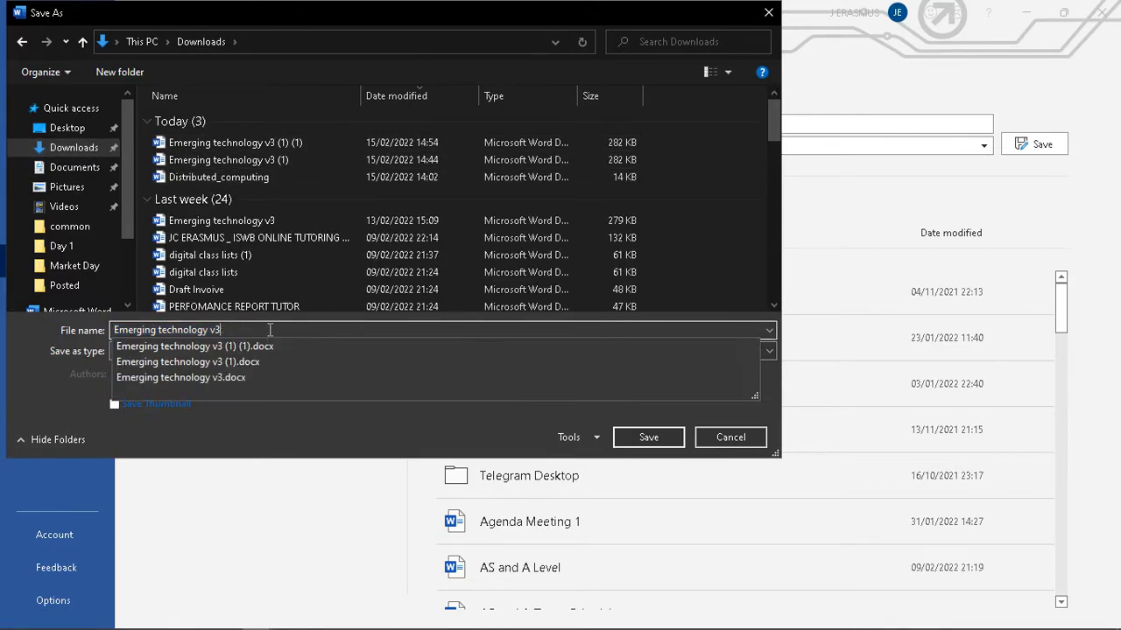
{"action": "type", "text": "5"}
- Rename the file to Emerging_technology_v4, replacing spaces with underscores, and save it
{"action": "key", "text": "alt+Tab"}
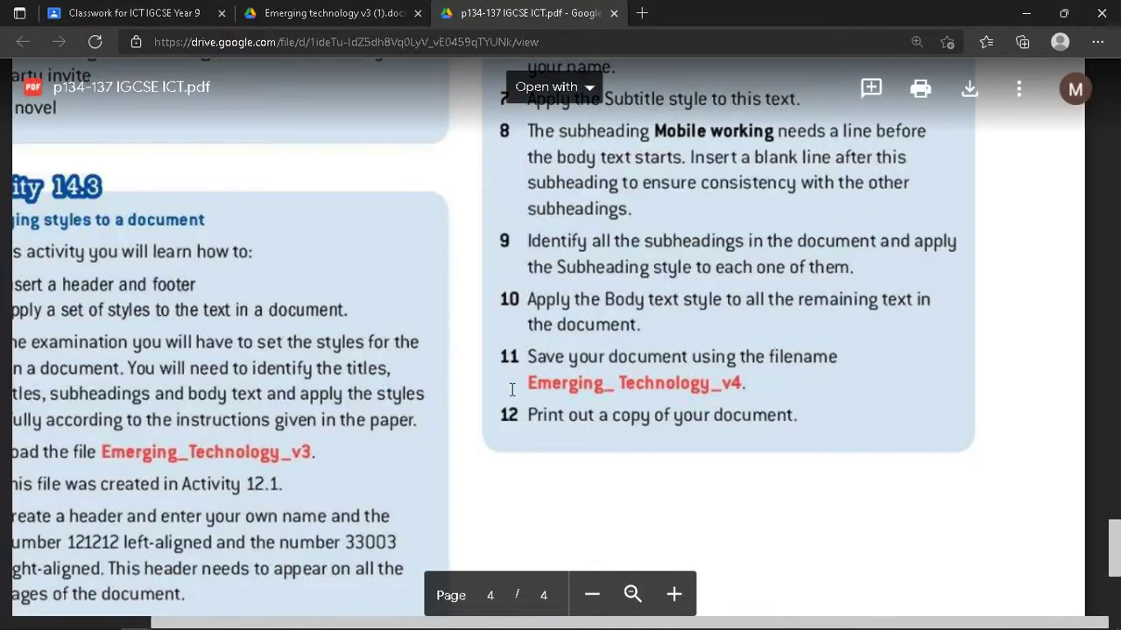
{"action": "key", "text": "alt+Tab"}
{"action": "key", "text": "End"}
{"action": "key", "text": "Left"}
{"action": "key", "text": "Left"}
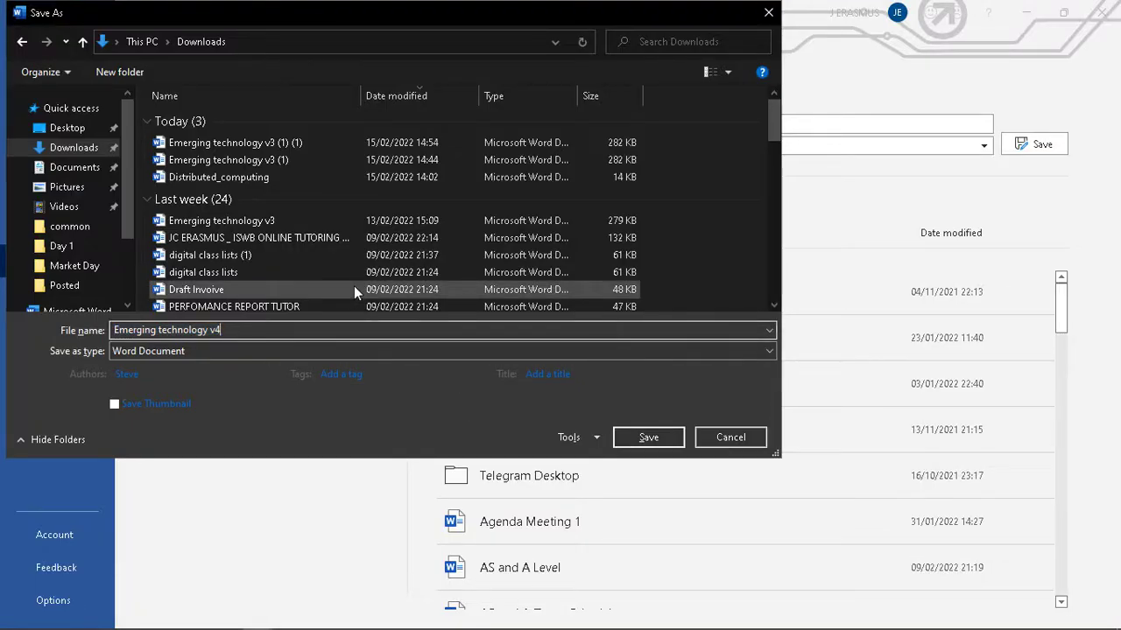
{"action": "key", "text": "BackSpace"}
{"action": "type", "text": "_"}
{"action": "key", "text": "ctrl+Left"}
{"action": "key", "text": "BackSpace"}
{"action": "type", "text": "_"}
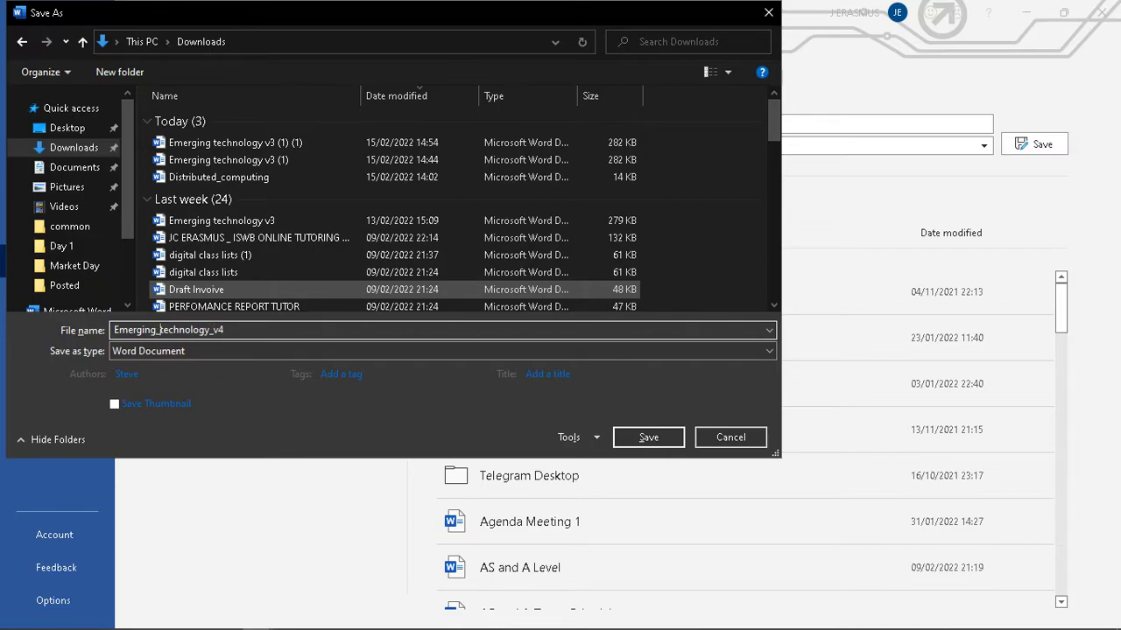
{"action": "left_click", "coordinate": [648, 438]}
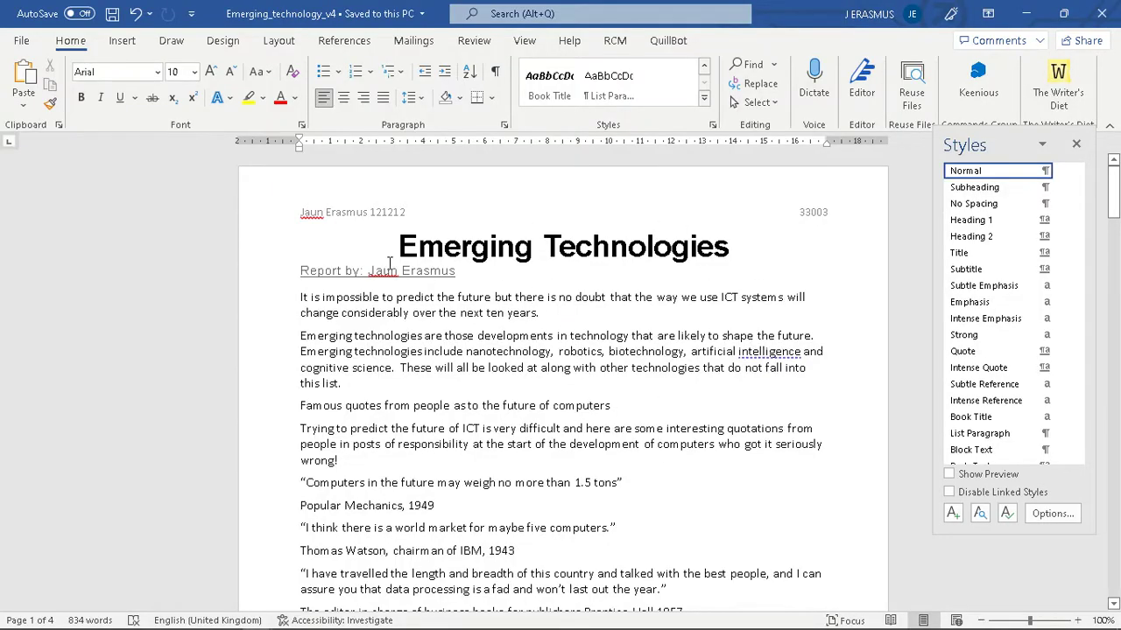
- Print the document with the Microsoft Print to PDF printer
{"action": "key", "text": "alt+Tab"}
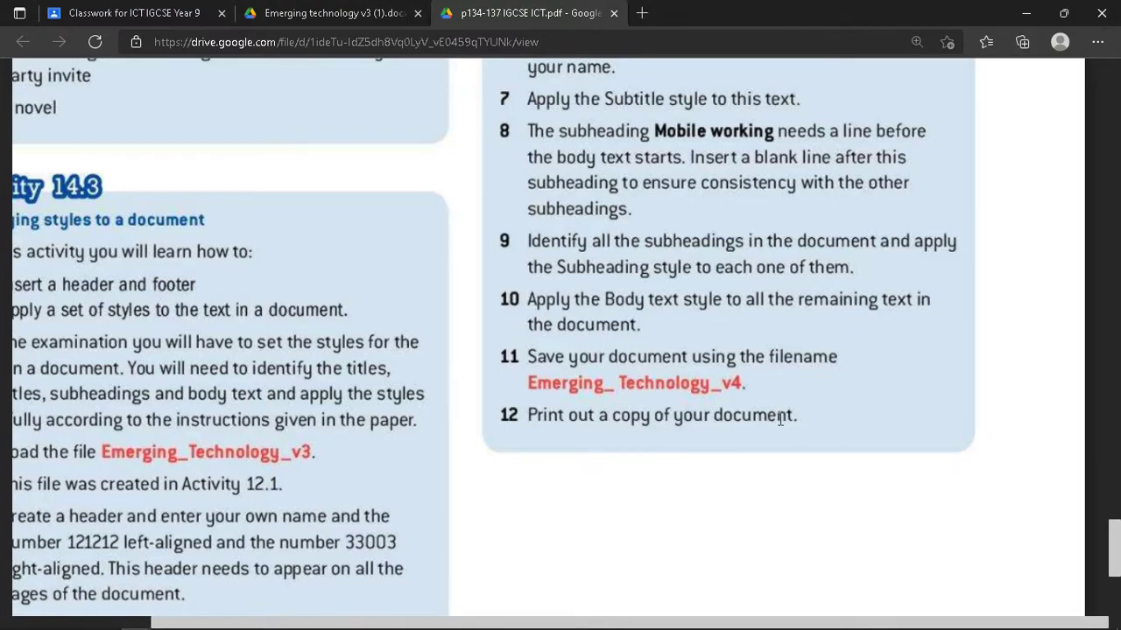
{"action": "key", "text": "alt+Tab"}
{"action": "left_click", "coordinate": [25, 42]}
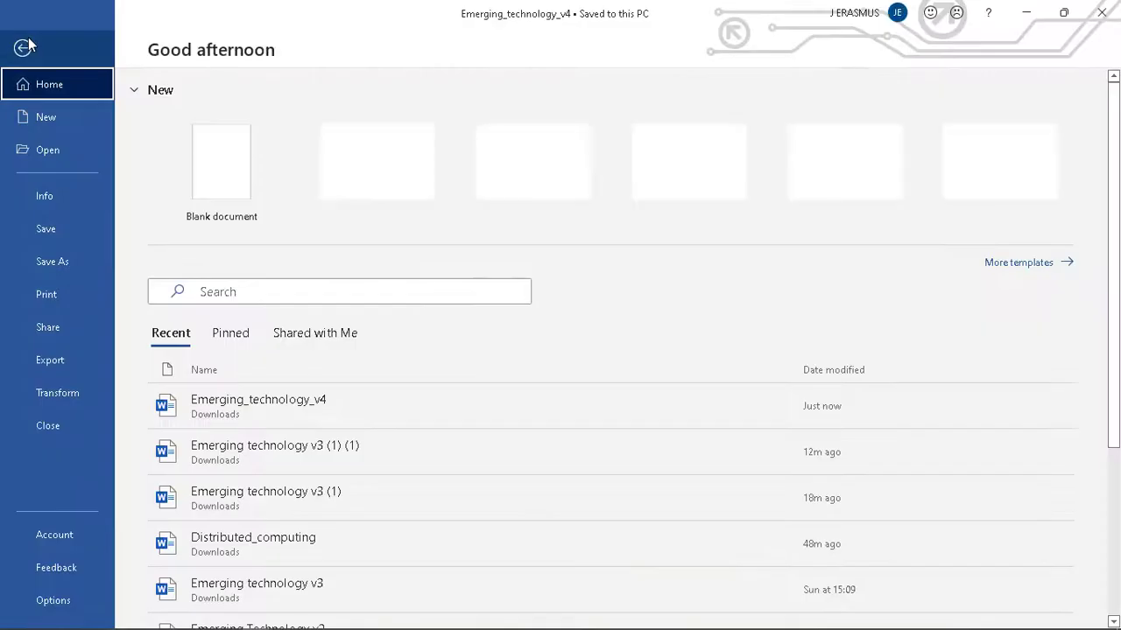
{"action": "left_click", "coordinate": [75, 303]}
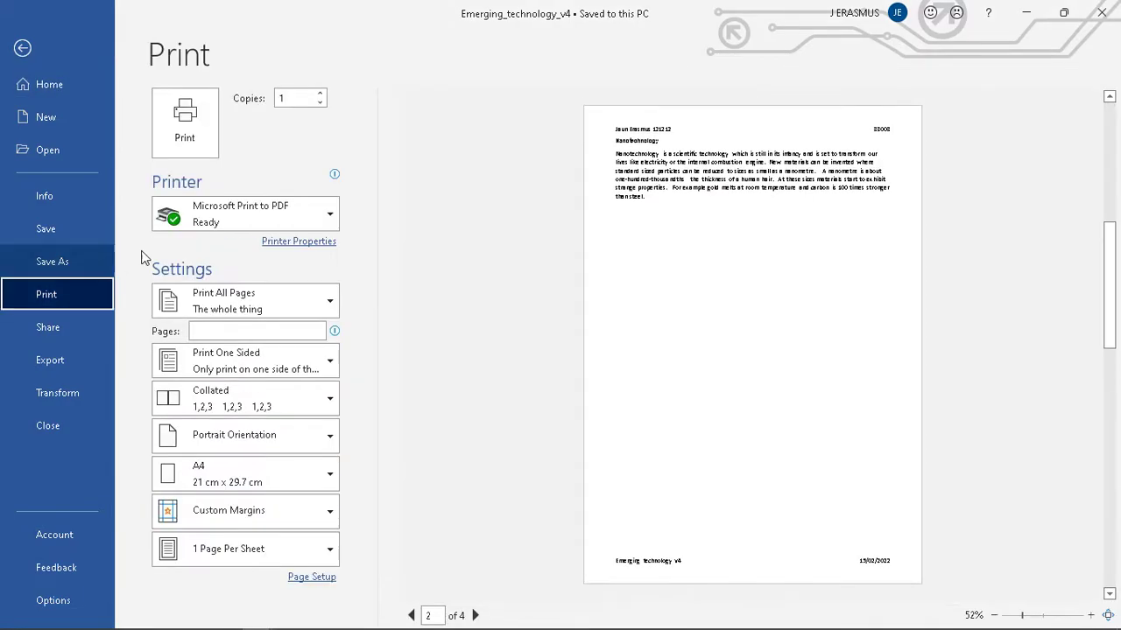
{"action": "left_click", "coordinate": [271, 215]}
{"action": "left_click", "coordinate": [263, 252]}
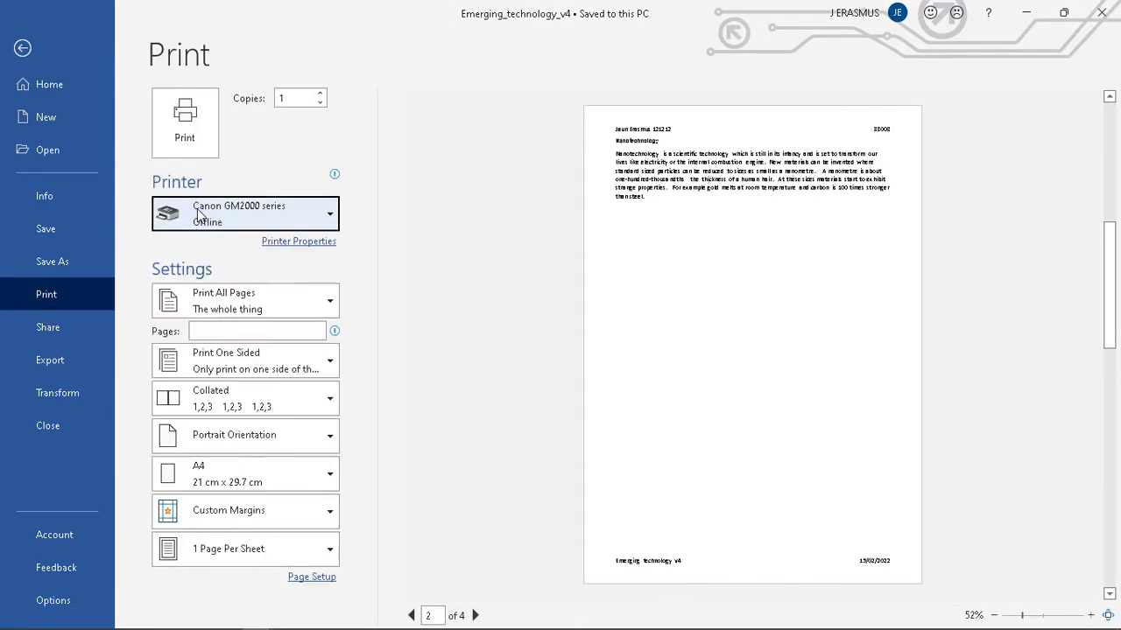
{"action": "left_click", "coordinate": [226, 224]}
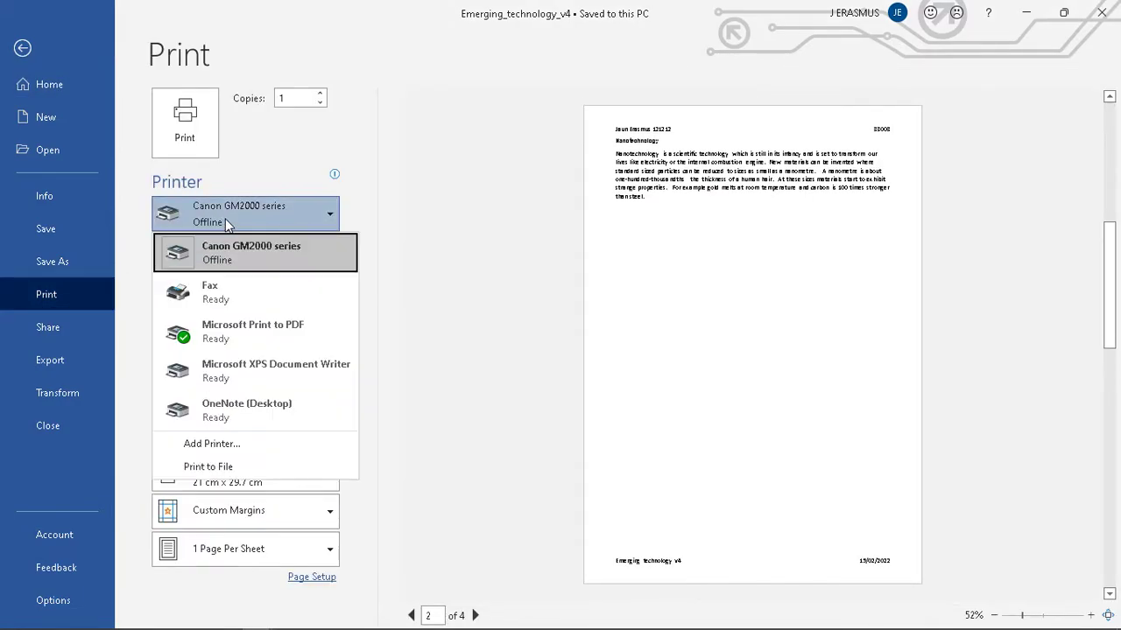
{"action": "left_click", "coordinate": [236, 337]}
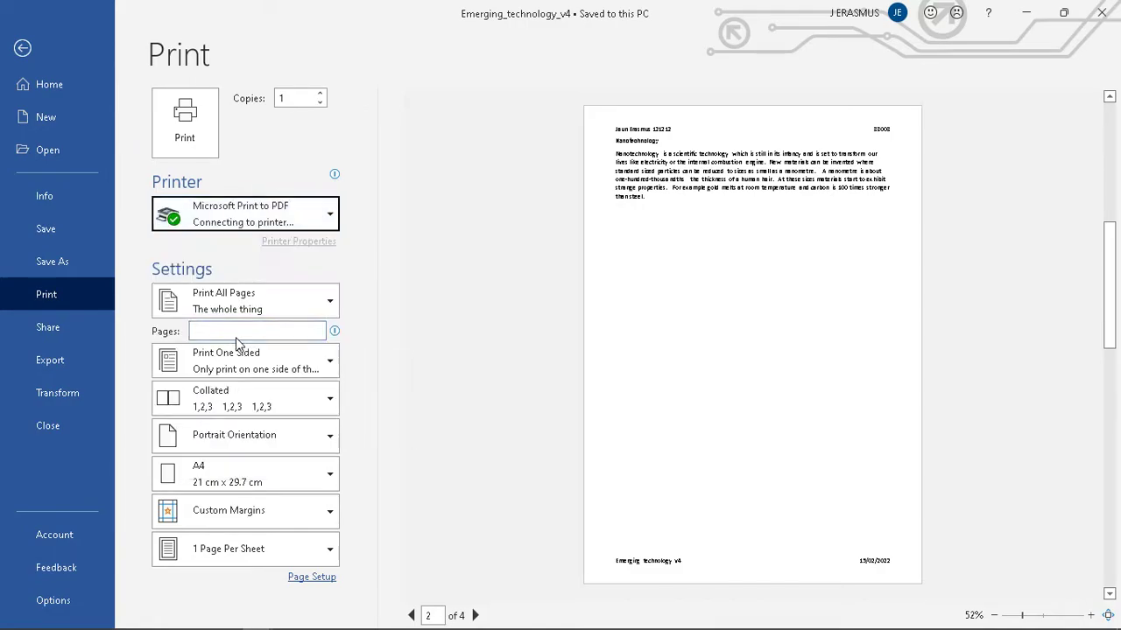
{"action": "left_click", "coordinate": [411, 615]}
{"action": "left_click", "coordinate": [185, 121]}
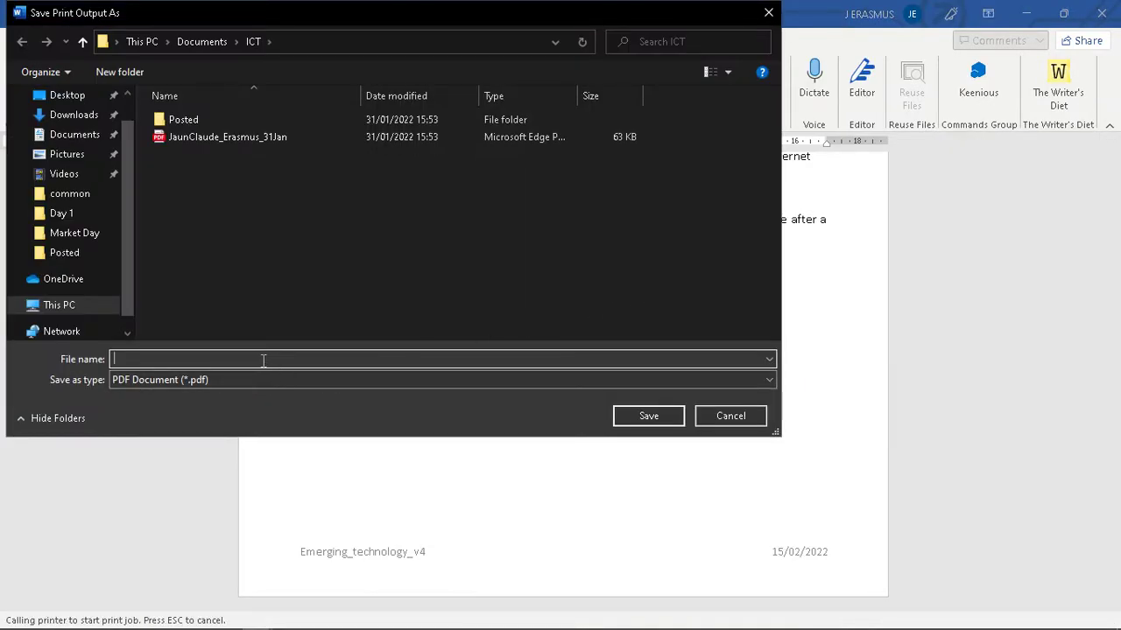
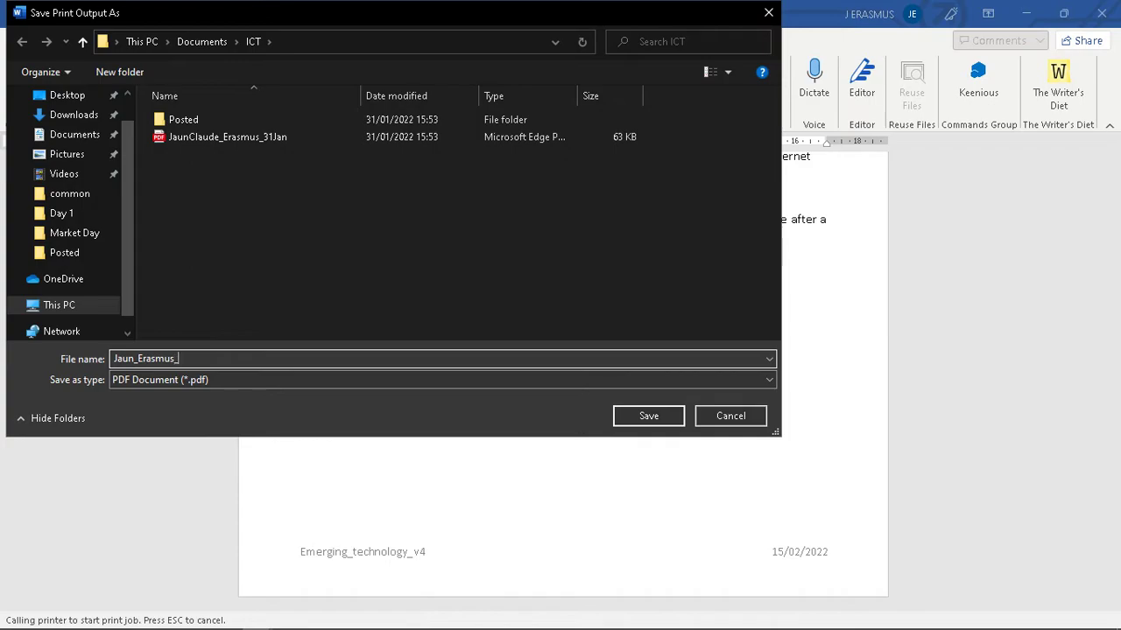
- Save the PDF in the ICT folder as the student's name plus _v4, then return to Classroom
{"action": "left_click_drag", "start_coordinate": [194, 358], "coordinate": [103, 392]}
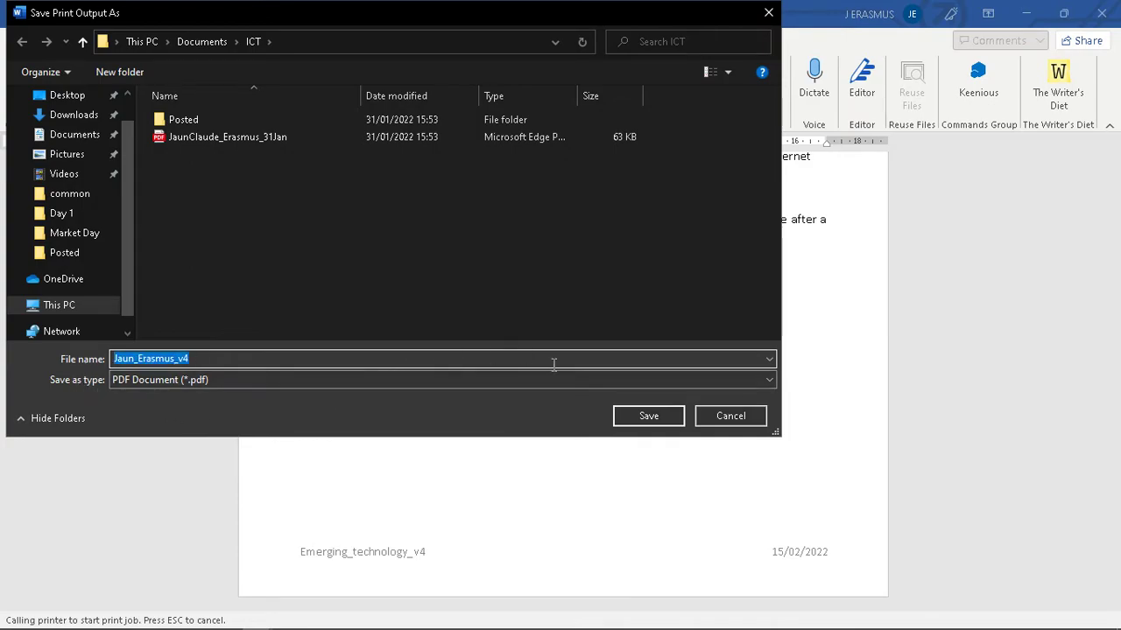
{"action": "left_click", "coordinate": [659, 417]}
{"action": "key", "text": "alt+Tab"}
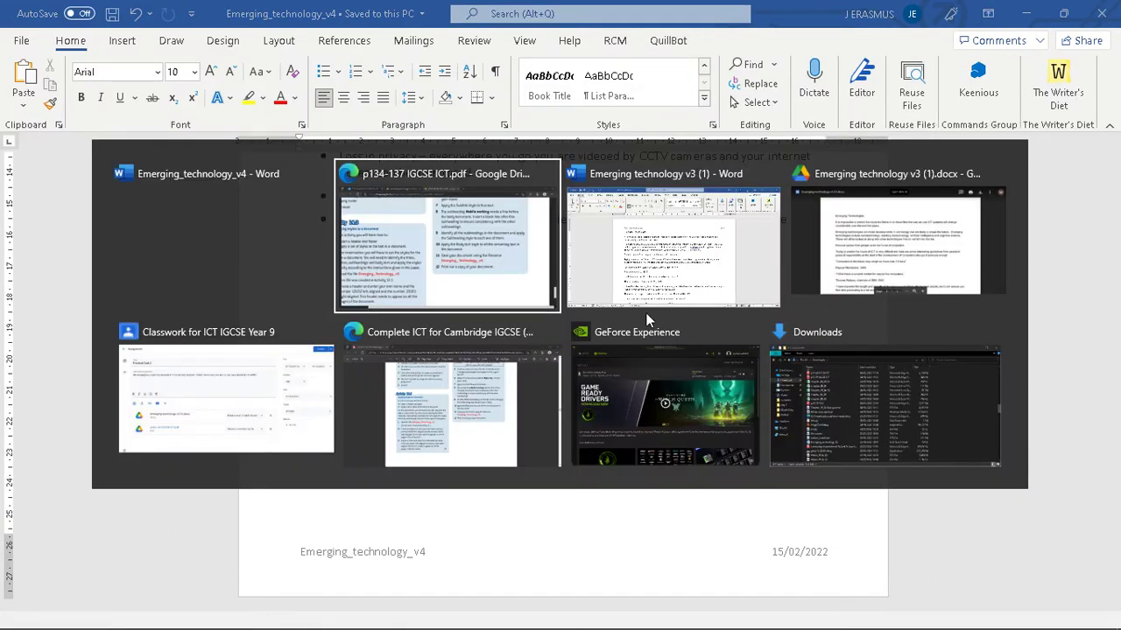
{"action": "key", "text": "alt+Tab"}
{"action": "key", "text": "alt+Tab"}
{"action": "key", "text": "alt+Tab"}
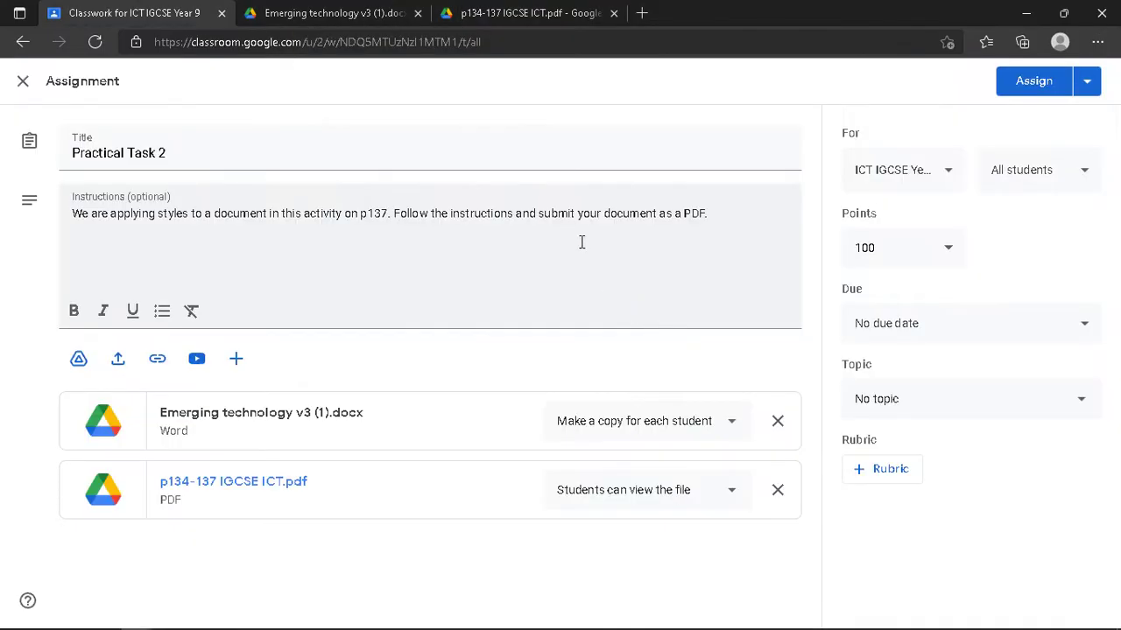